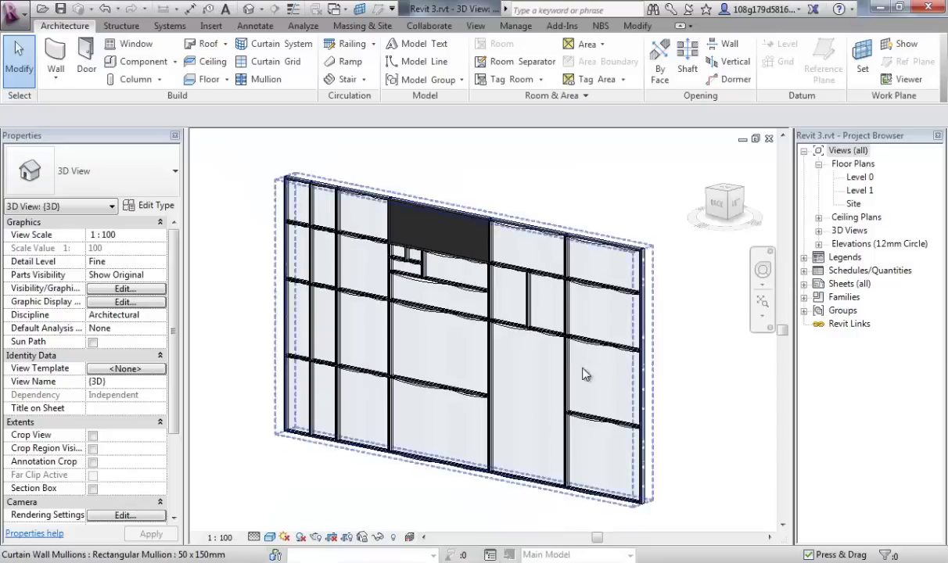
# Delete all parts of the old gridded curtain wall.
pyautogui.moveTo(584, 313); pyautogui.dragTo(681, 406, button='middle')
pyautogui.scroll(-1, 423, 224)
pyautogui.moveTo(299, 173); pyautogui.dragTo(666, 507)
pyautogui.press('Delete')
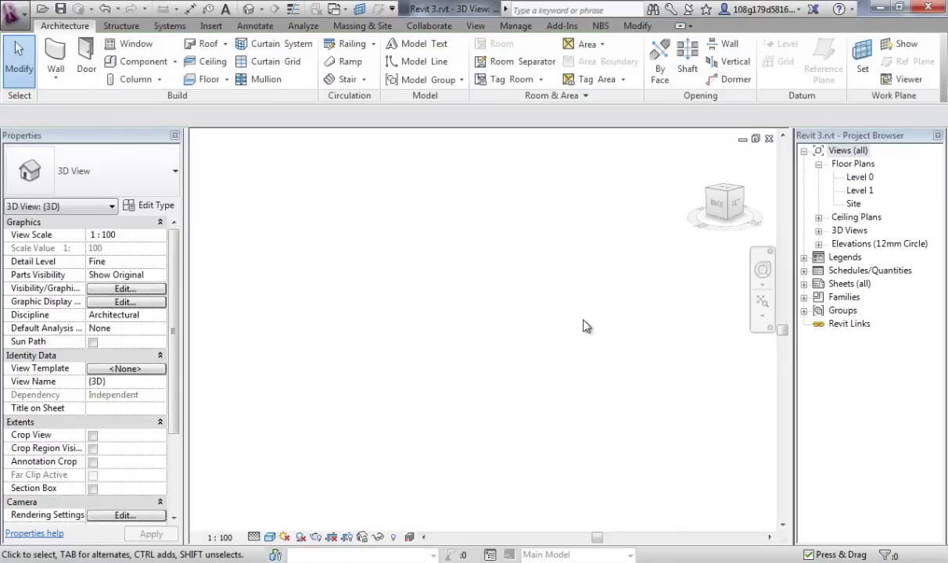
pyautogui.moveTo(429, 329)
pyautogui.mouseDown(button='middle')
pyautogui.moveTo(444, 339)
pyautogui.moveTo(436, 334)
pyautogui.mouseUp(button='middle')
# Draw a rectangle of four Cav - 102 50 45i 100 p - Dense walls with the WA command.
pyautogui.press('w')
pyautogui.press('a')
pyautogui.click(175, 170)
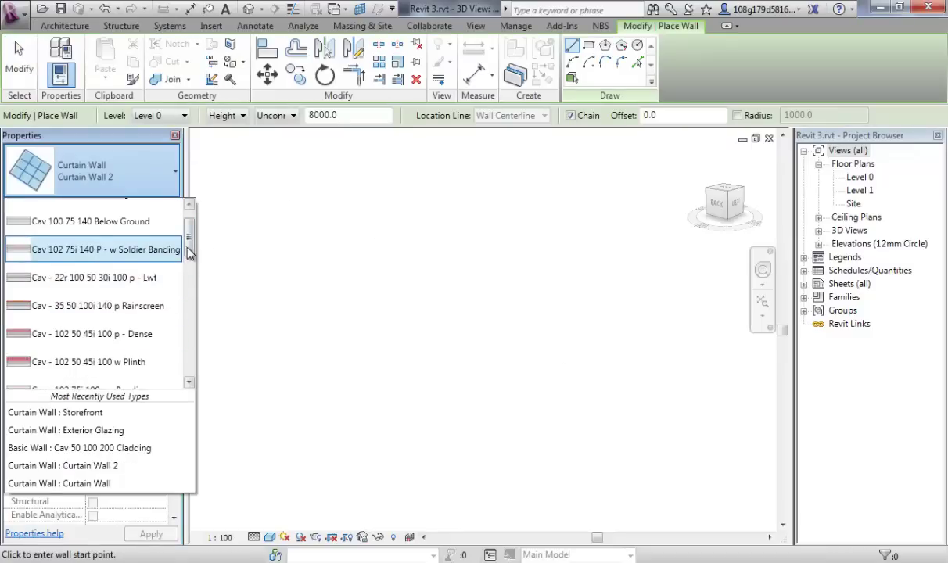
pyautogui.moveTo(188, 248)
pyautogui.mouseDown()
pyautogui.moveTo(188, 267)
pyautogui.moveTo(190, 238)
pyautogui.mouseUp()
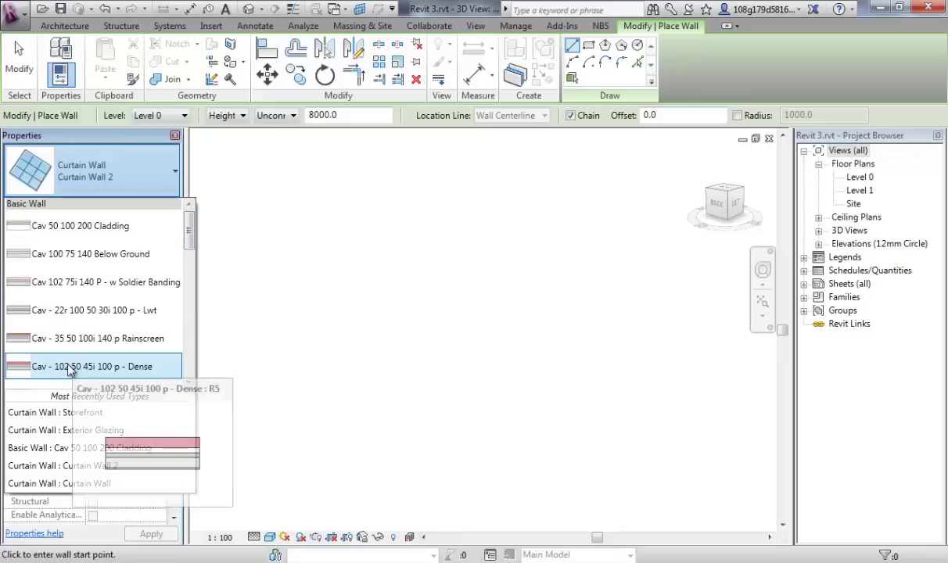
pyautogui.click(110, 367)
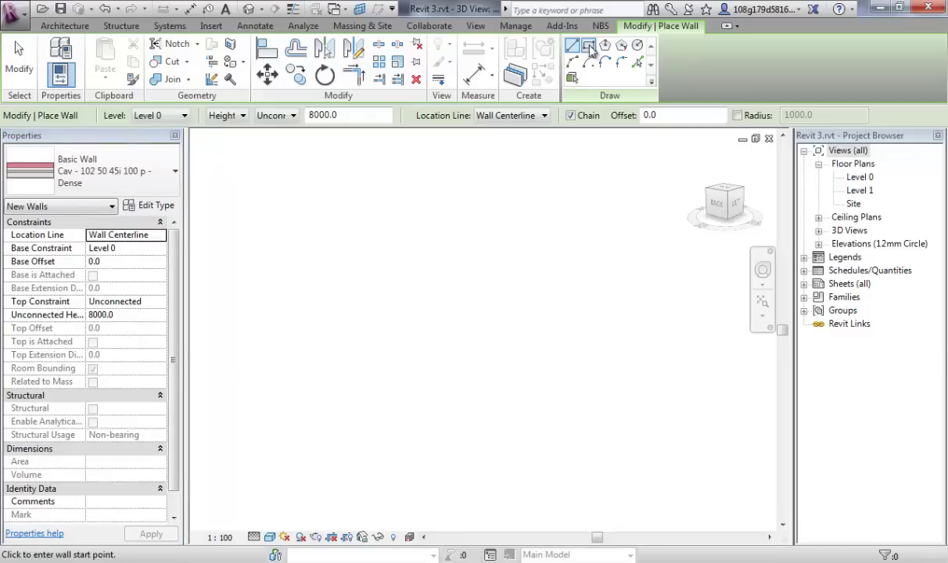
pyautogui.click(588, 44)
pyautogui.click(302, 249)
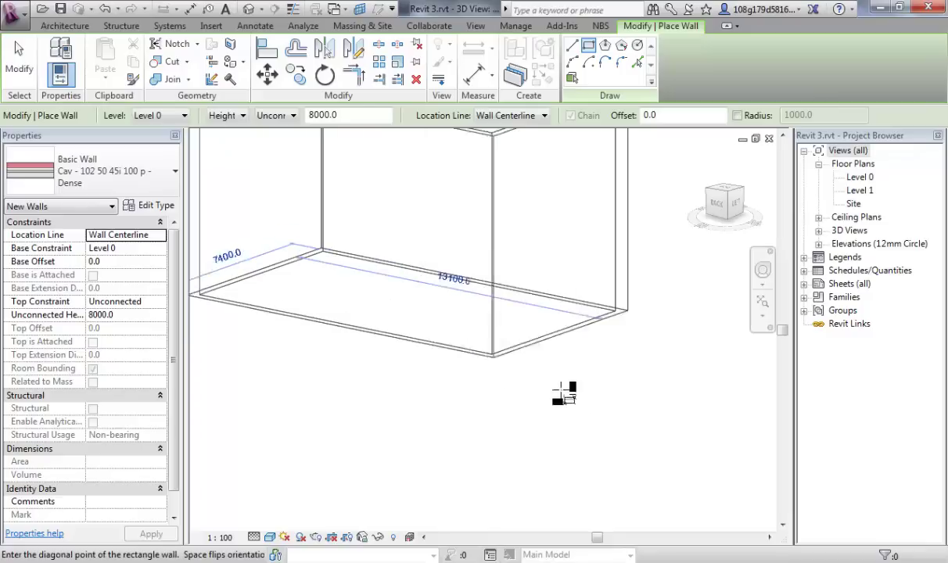
pyautogui.click(535, 433)
# Check the front brick wall and shift the view so the box sits lower right.
pyautogui.scroll(-3, 451, 451)
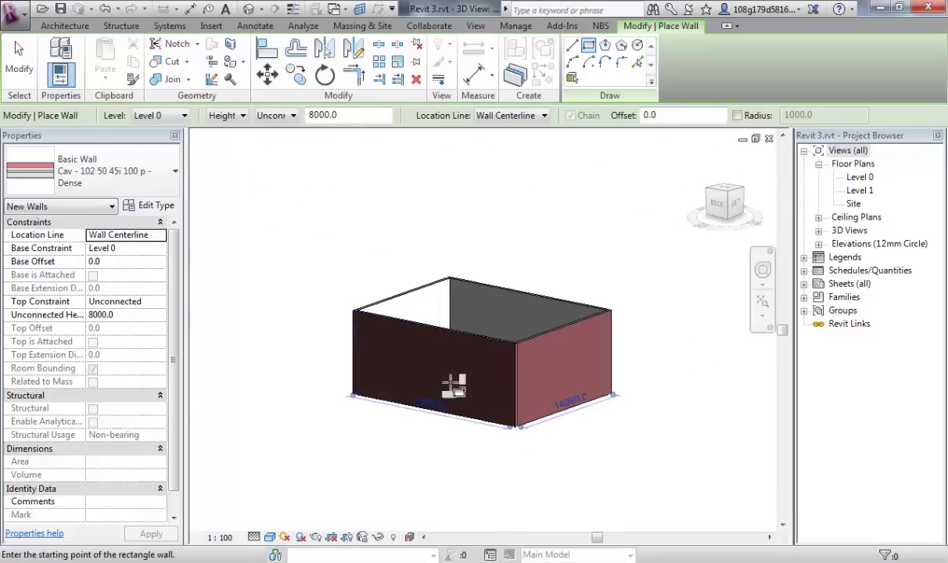
pyautogui.scroll(2, 457, 345)
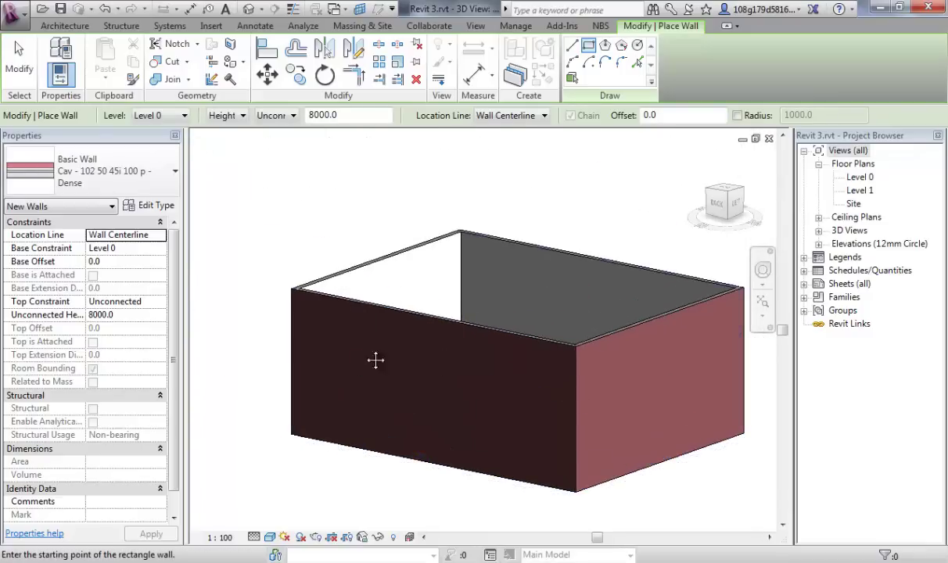
pyautogui.press('Escape')
pyautogui.press('Escape')
pyautogui.click(352, 305)
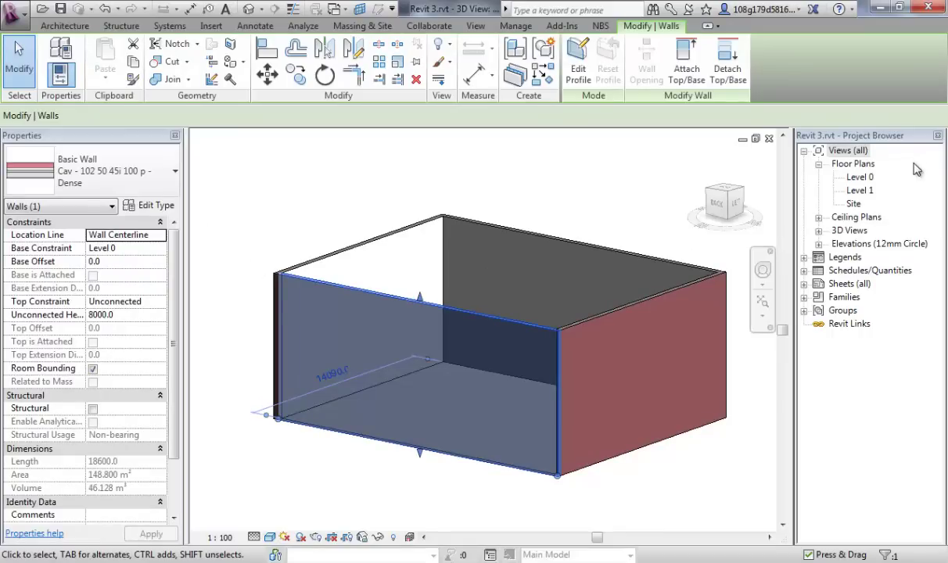
pyautogui.click(309, 219)
pyautogui.moveTo(318, 375); pyautogui.dragTo(358, 461, button='middle')
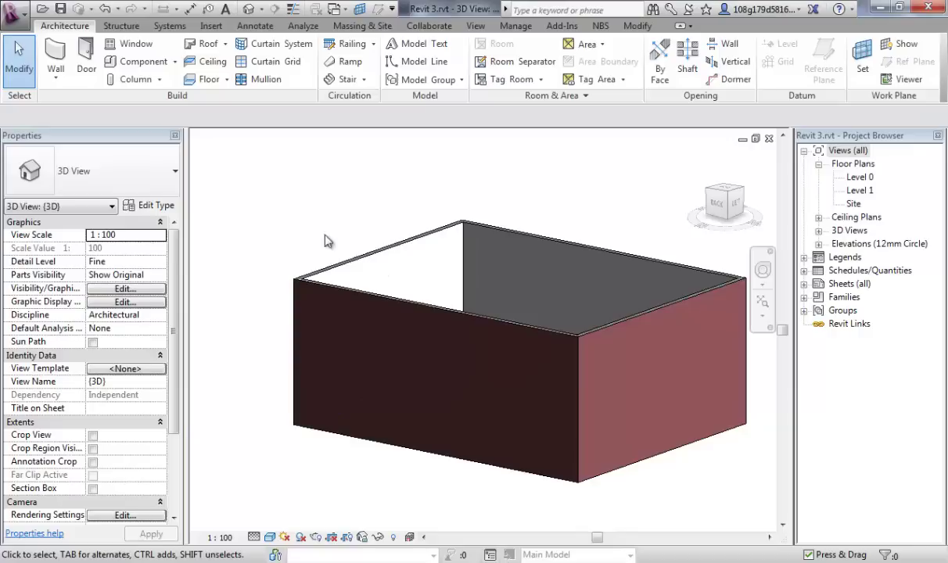
# Make Curtain Wall: Exterior Glazing the active wall type and enable its Automatically Embed property.
pyautogui.click(55, 56)
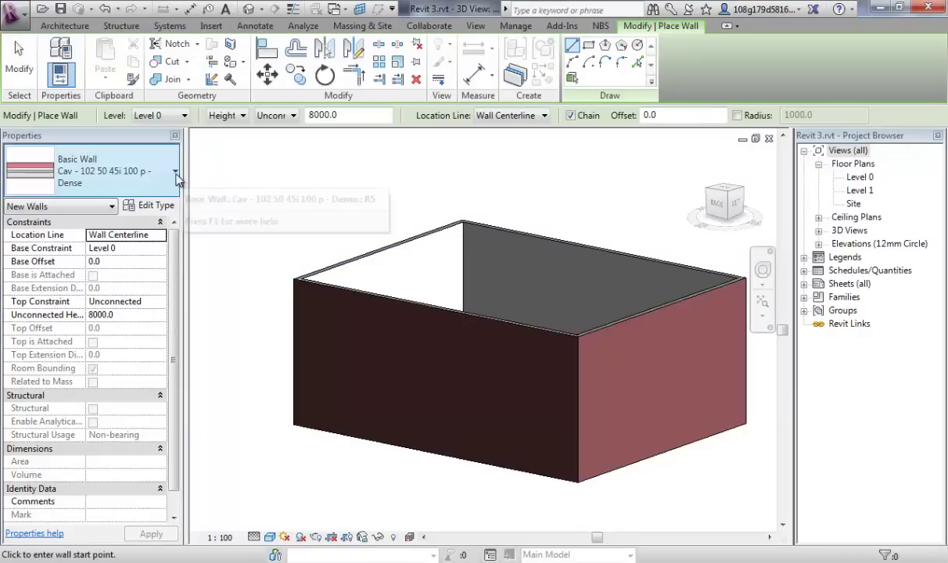
pyautogui.click(175, 186)
pyautogui.moveTo(190, 234); pyautogui.dragTo(188, 315)
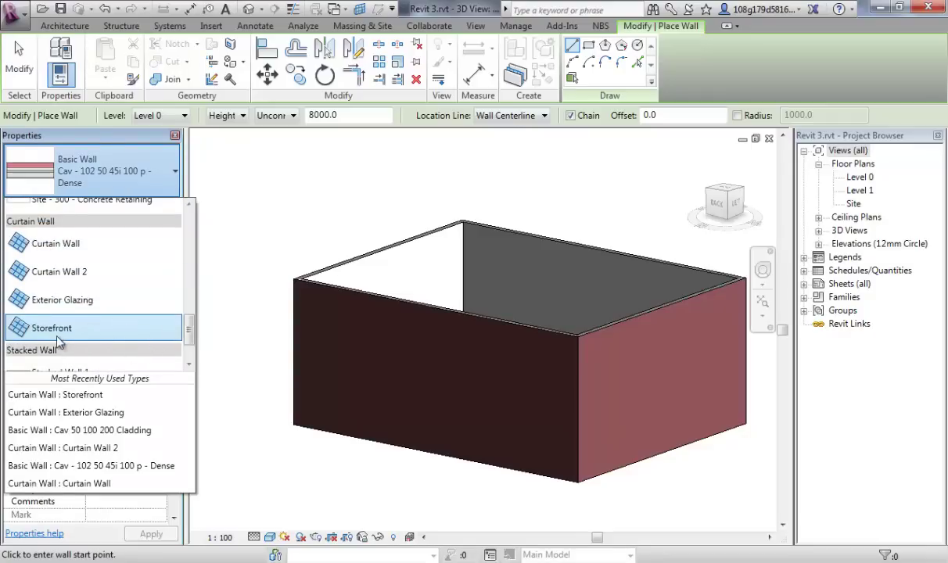
pyautogui.moveTo(28, 335)
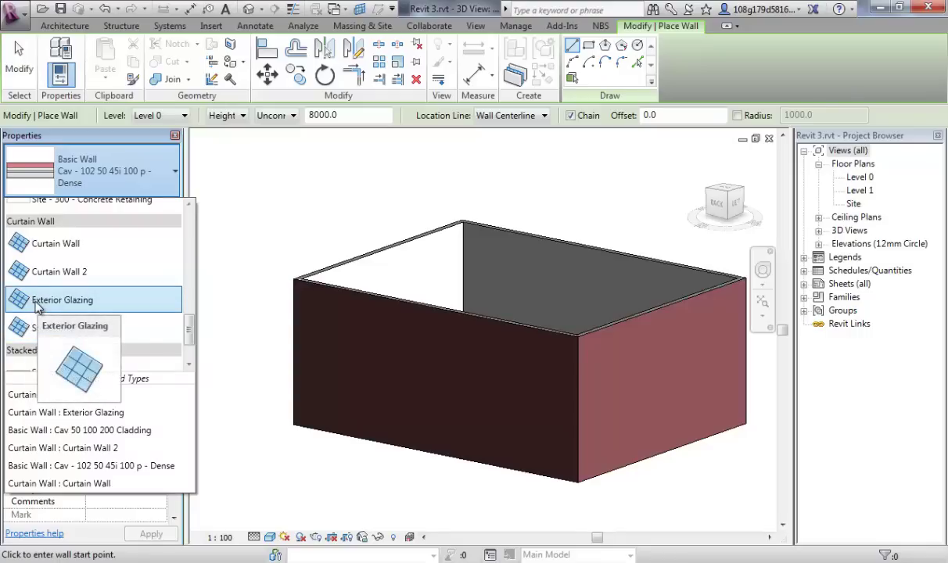
pyautogui.click(37, 307)
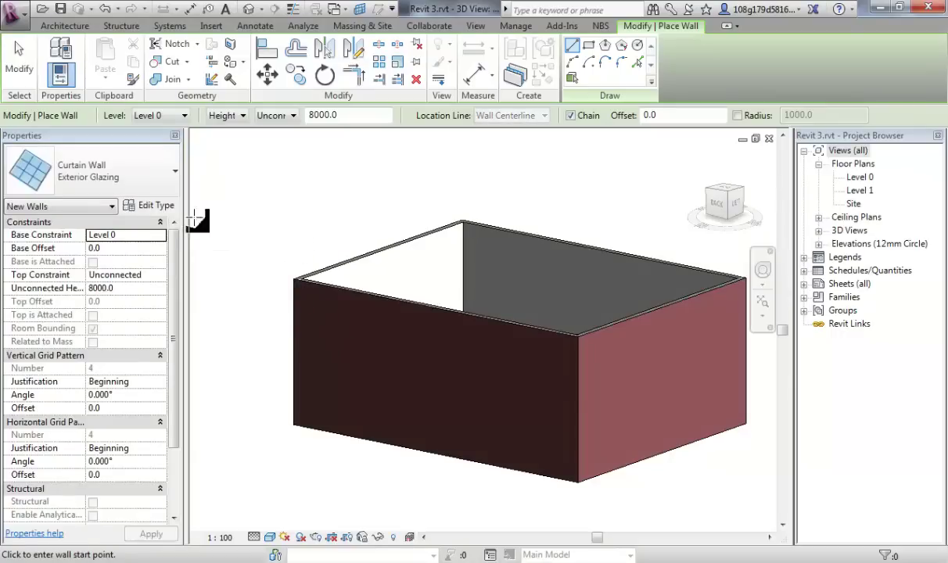
pyautogui.click(162, 208)
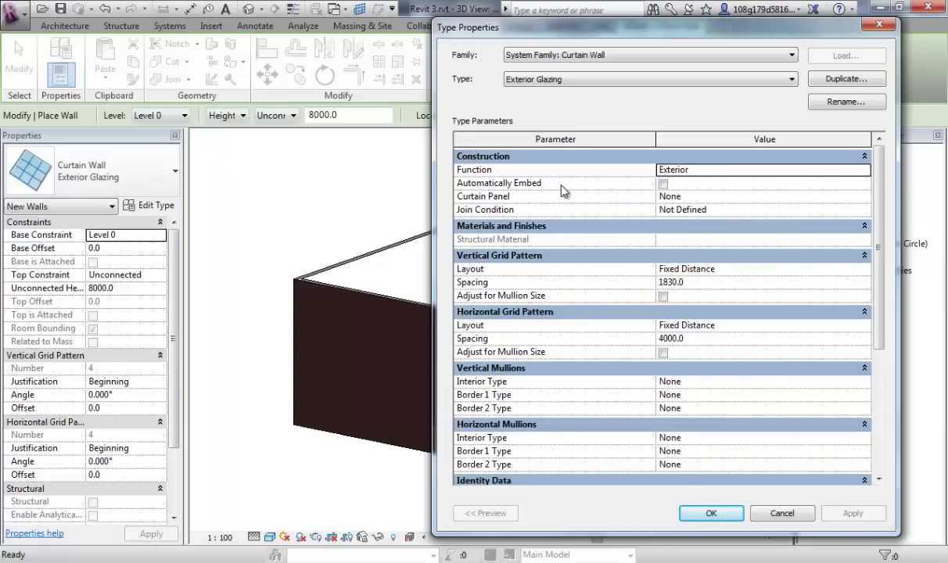
pyautogui.click(663, 185)
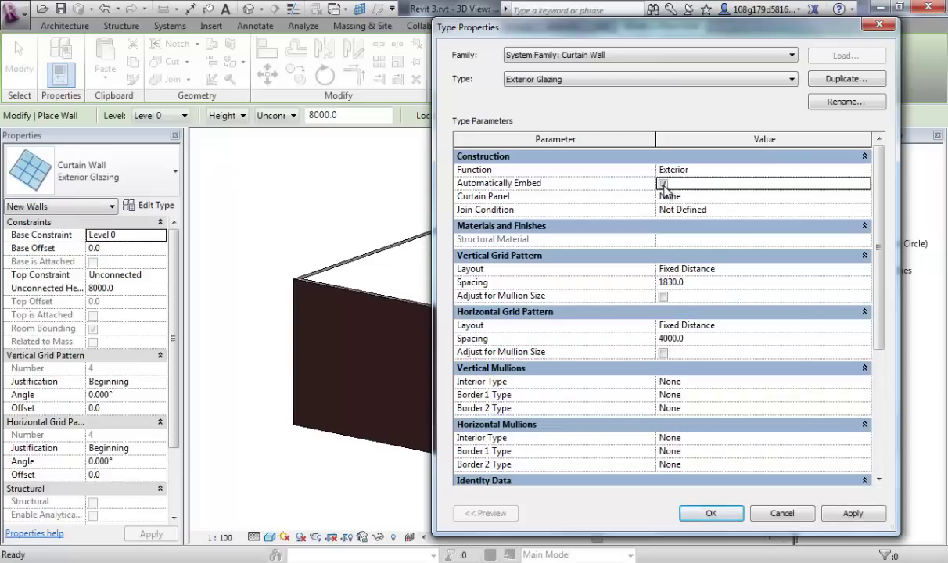
pyautogui.click(712, 514)
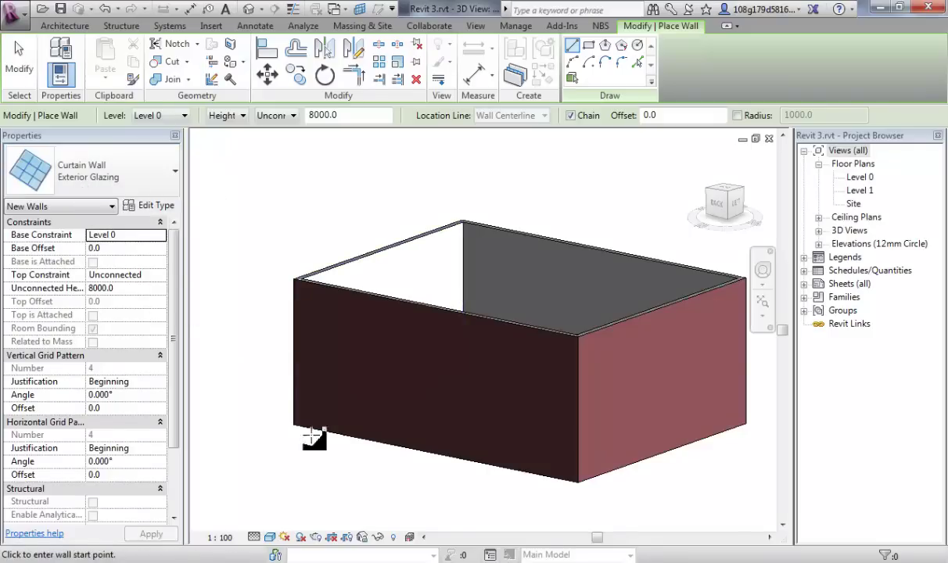
# Set the curtain wall's Base Offset to 1000 mm and Unconnected Height to 4000 mm.
pyautogui.click(127, 248)
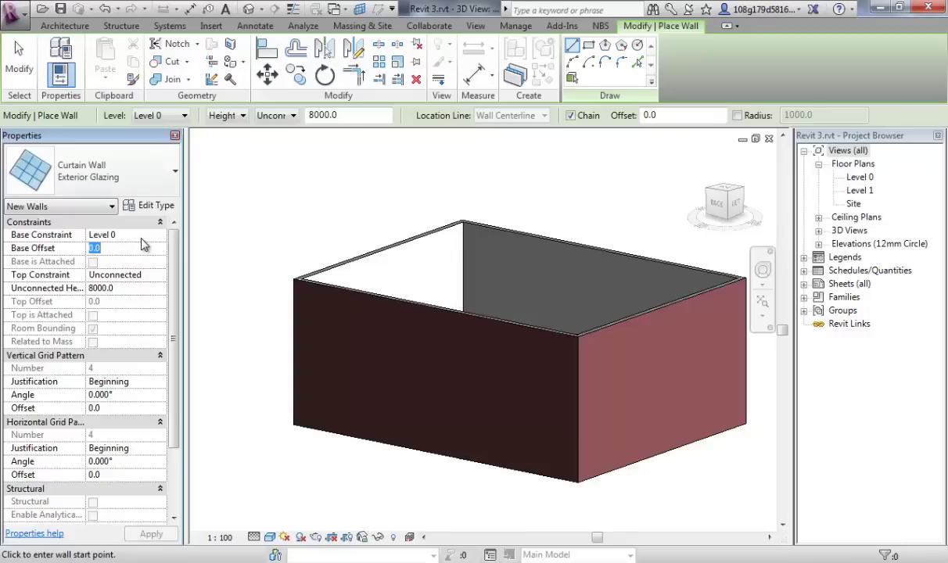
pyautogui.write('100')
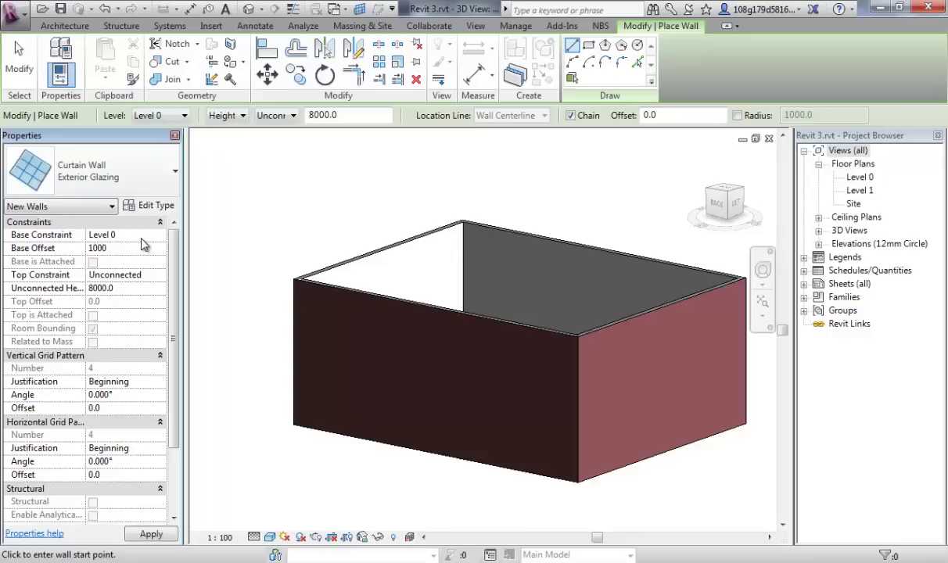
pyautogui.write('0')
pyautogui.click(135, 289)
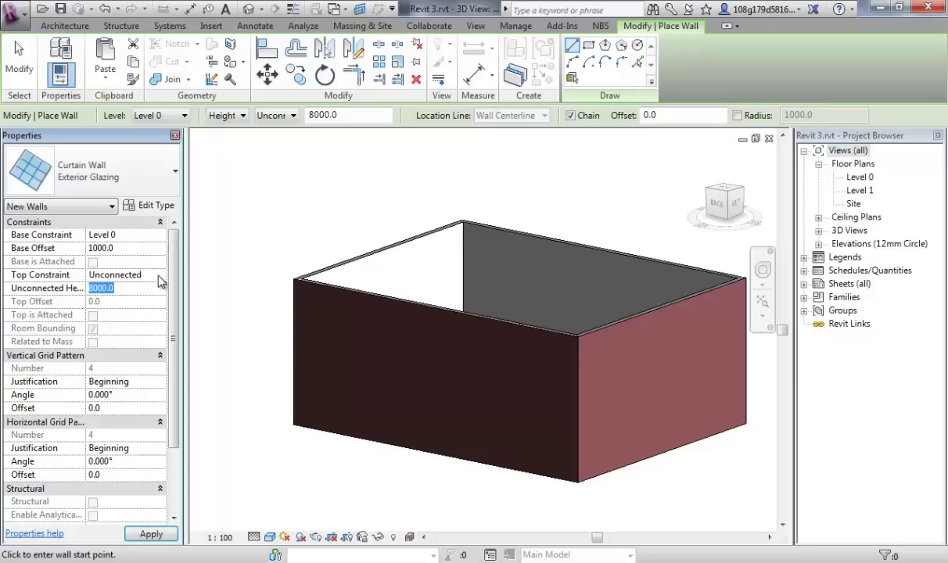
pyautogui.write('4000')
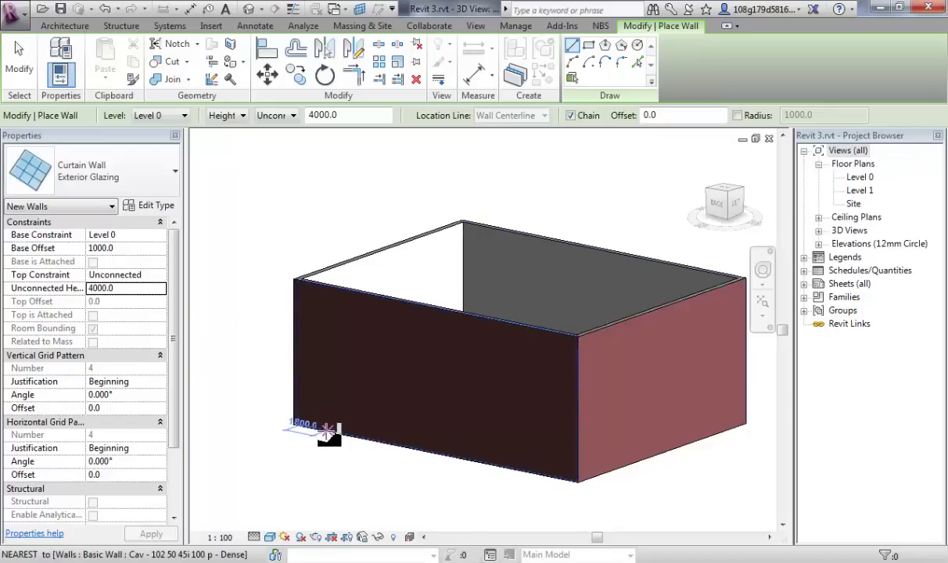
# Draw the curtain wall along the front brick wall's base to embed it as a window.
pyautogui.click(327, 431)
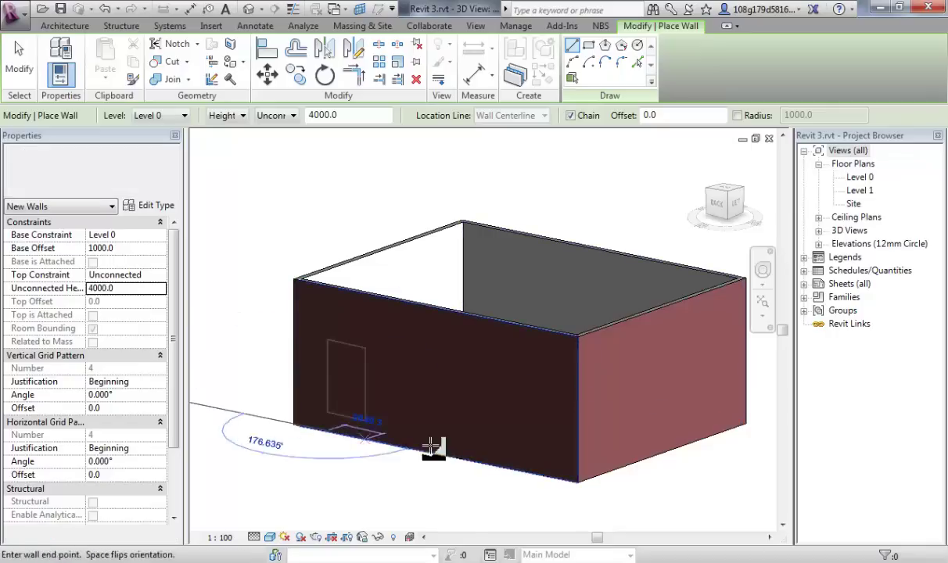
pyautogui.click(524, 472)
pyautogui.press('Escape')
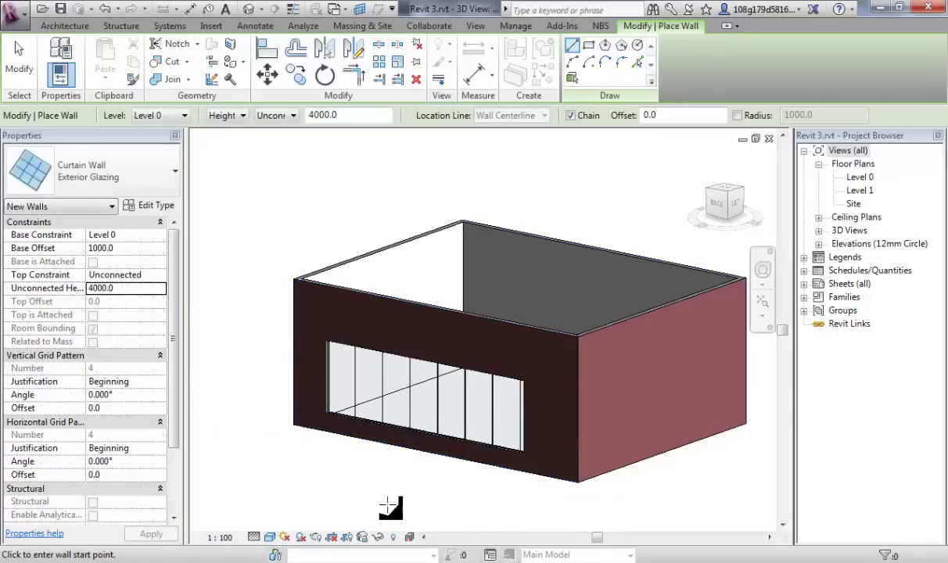
pyautogui.keyDown('shift'); pyautogui.moveTo(366, 491); pyautogui.dragTo(424, 494, button='middle'); pyautogui.keyUp('shift')
pyautogui.scroll(3, 423, 494)
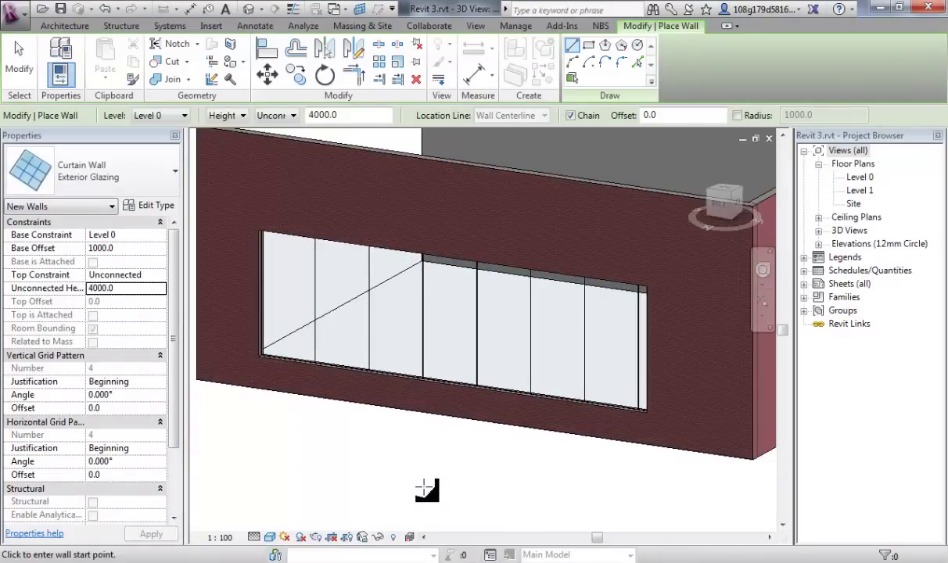
pyautogui.scroll(-1, 423, 494)
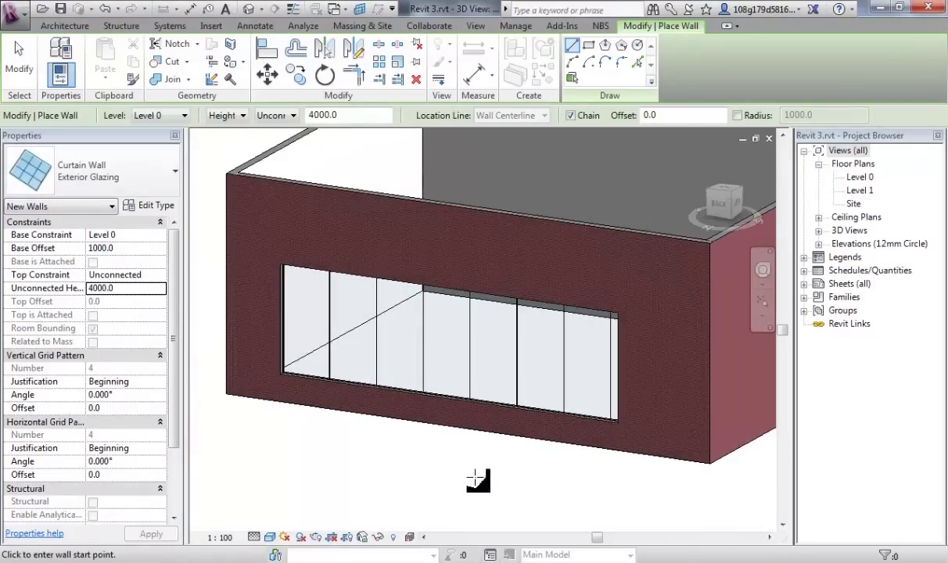
# Add mullions on five vertical grid lines of the embedded glazing.
pyautogui.moveTo(450, 462); pyautogui.dragTo(427, 475, button='middle')
pyautogui.press('Escape')
pyautogui.press('Escape')
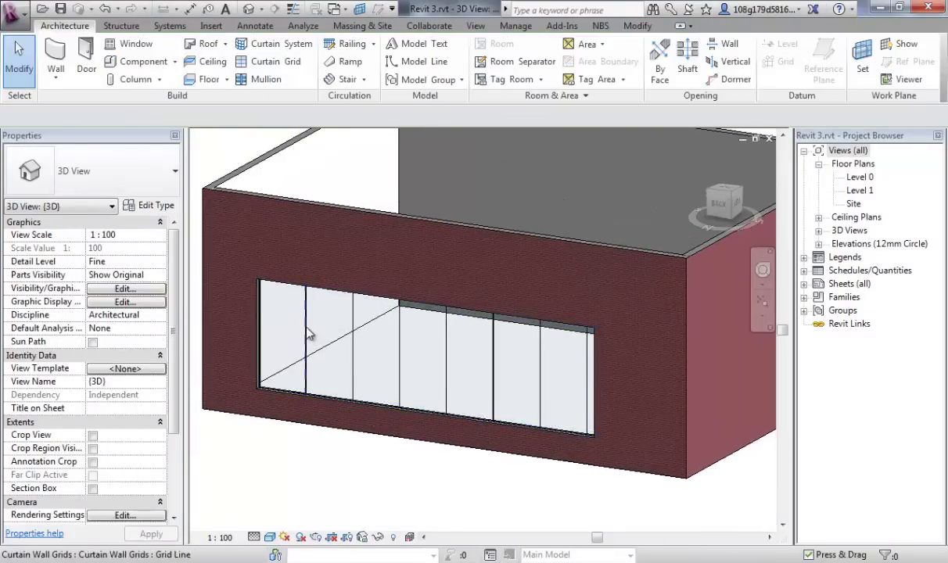
pyautogui.click(261, 79)
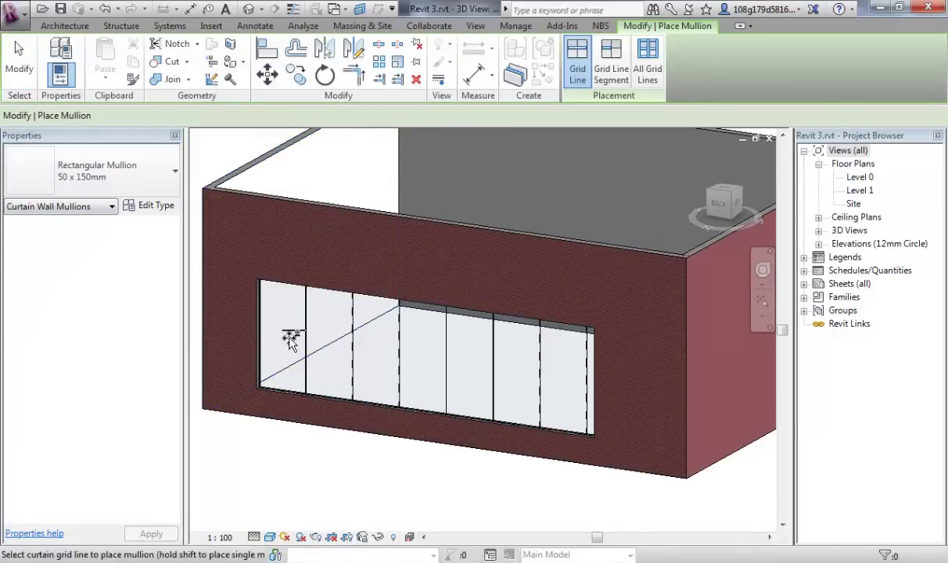
pyautogui.click(399, 325)
pyautogui.click(446, 329)
pyautogui.click(494, 342)
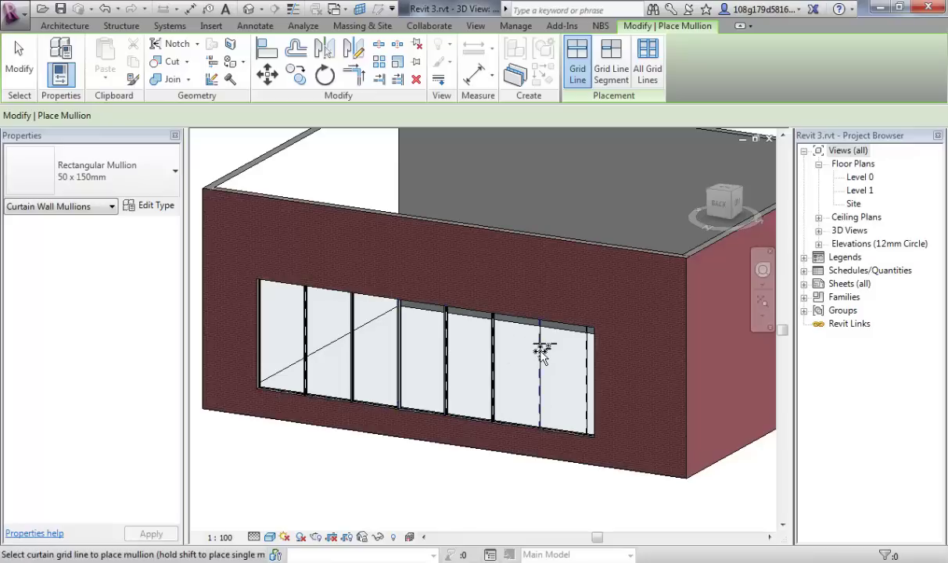
pyautogui.click(540, 349)
pyautogui.click(587, 362)
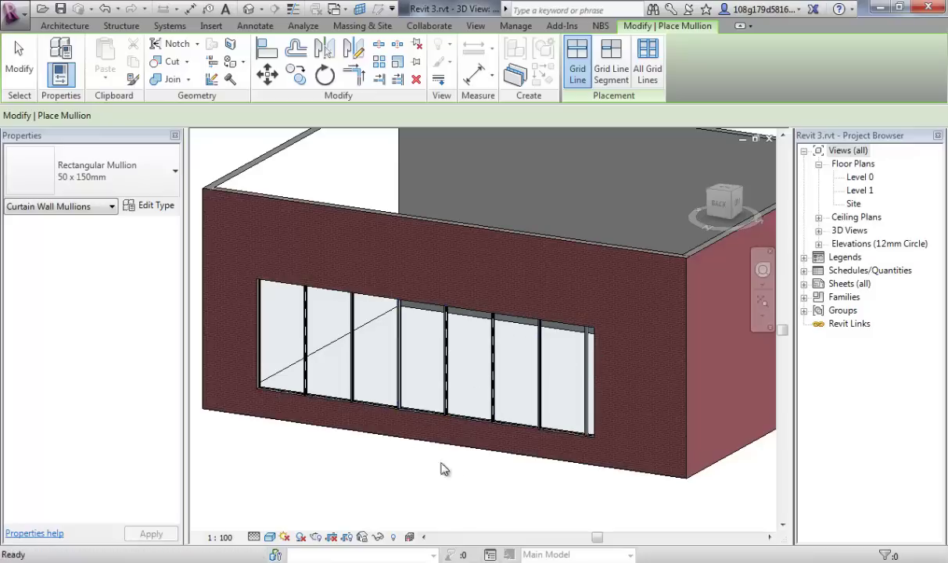
pyautogui.press('Escape')
pyautogui.press('Escape')
# Pull the curtain wall's right end inward.
pyautogui.keyDown('shift'); pyautogui.moveTo(364, 477); pyautogui.dragTo(661, 360, button='middle'); pyautogui.keyUp('shift')
pyautogui.click(684, 357)
pyautogui.scroll(5, 683, 357)
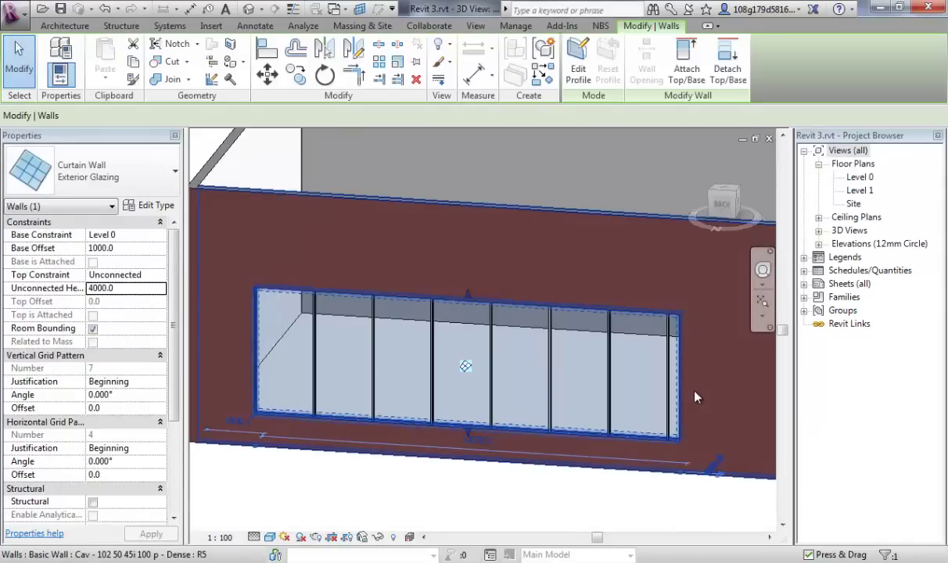
pyautogui.moveTo(678, 470); pyautogui.dragTo(656, 526)
pyautogui.press('Escape')
# Orbit and zoom to a higher, closer view of the glazed front wall.
pyautogui.scroll(-4, 571, 492)
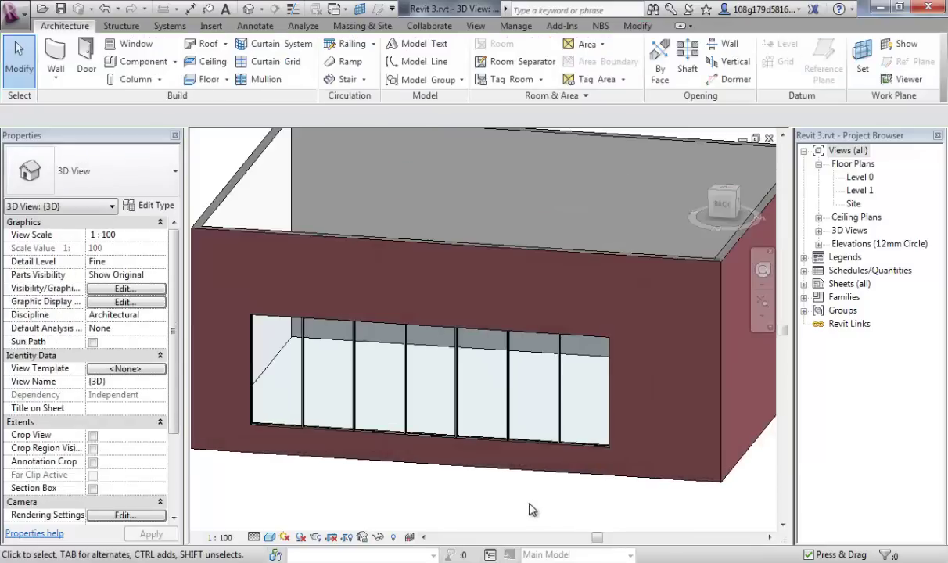
pyautogui.scroll(-4, 530, 511)
pyautogui.keyDown('shift'); pyautogui.moveTo(547, 470); pyautogui.dragTo(565, 494, button='middle'); pyautogui.keyUp('shift')
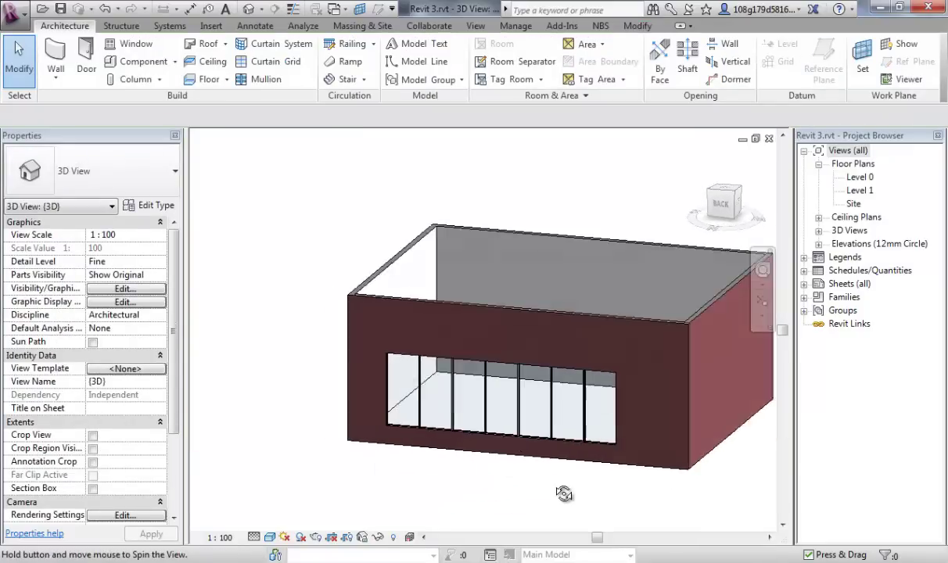
pyautogui.scroll(-1, 436, 427)
pyautogui.scroll(3, 440, 441)
pyautogui.moveTo(441, 440); pyautogui.dragTo(511, 493, button='middle')
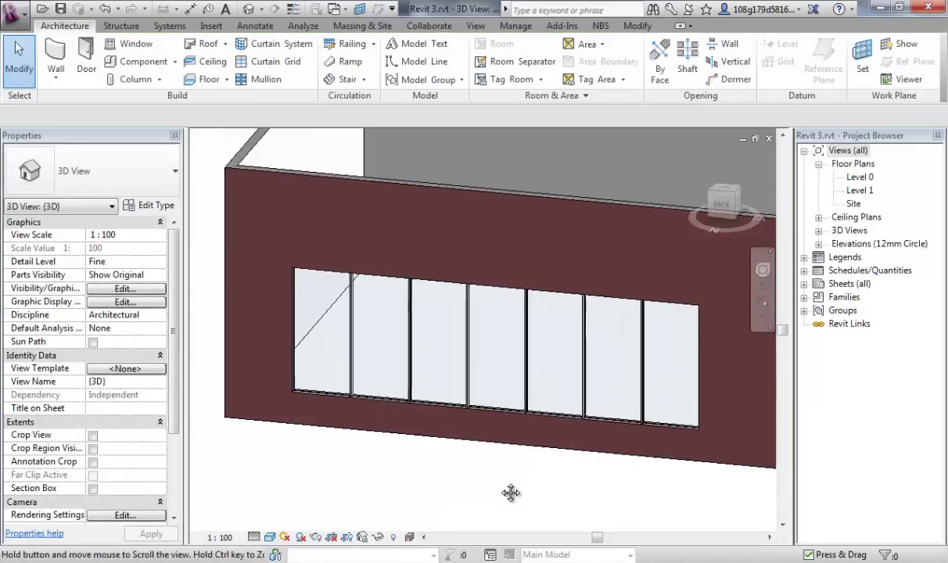
pyautogui.press('Tab')
# Change the curtain wall to the Curtain Wall: Storefront type.
pyautogui.click(445, 333)
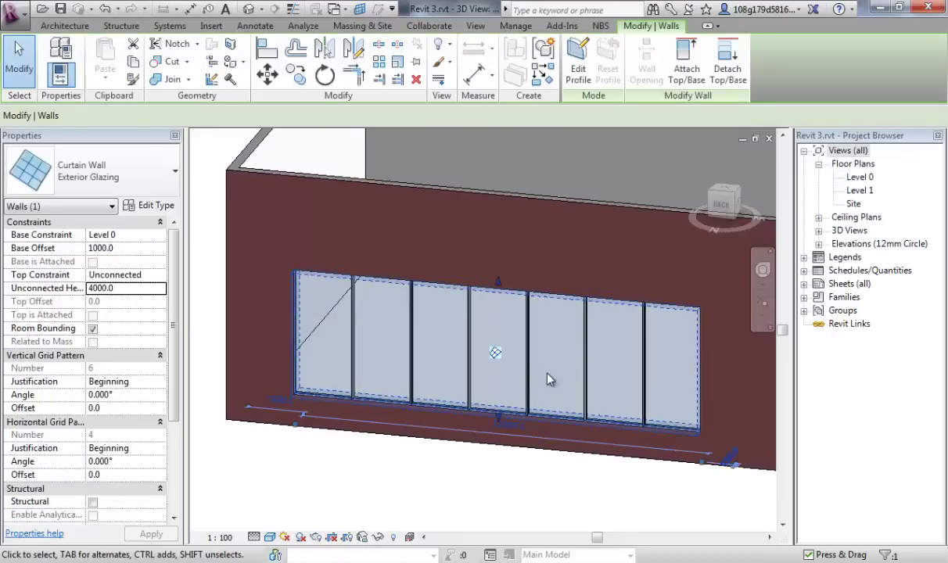
pyautogui.click(159, 184)
pyautogui.scroll(1, 71, 340)
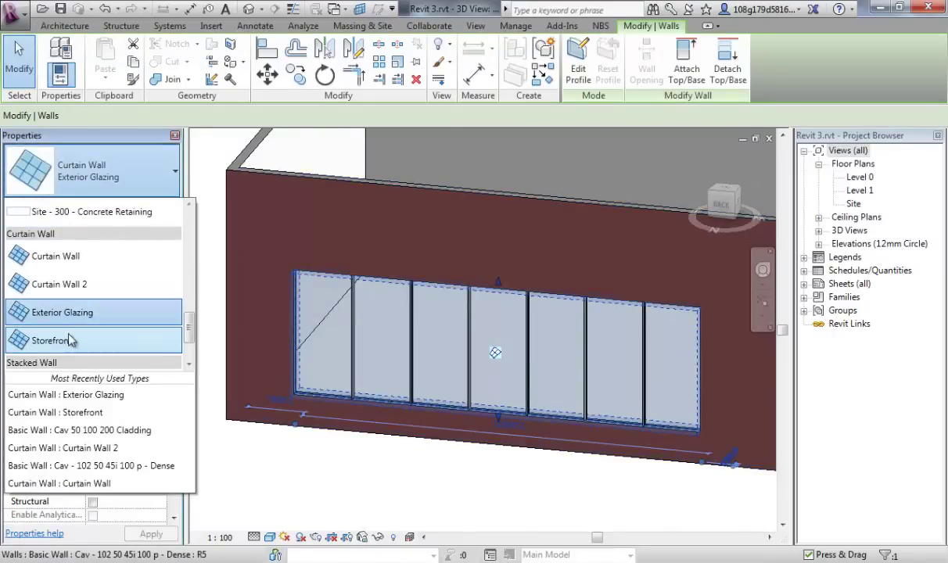
pyautogui.click(70, 341)
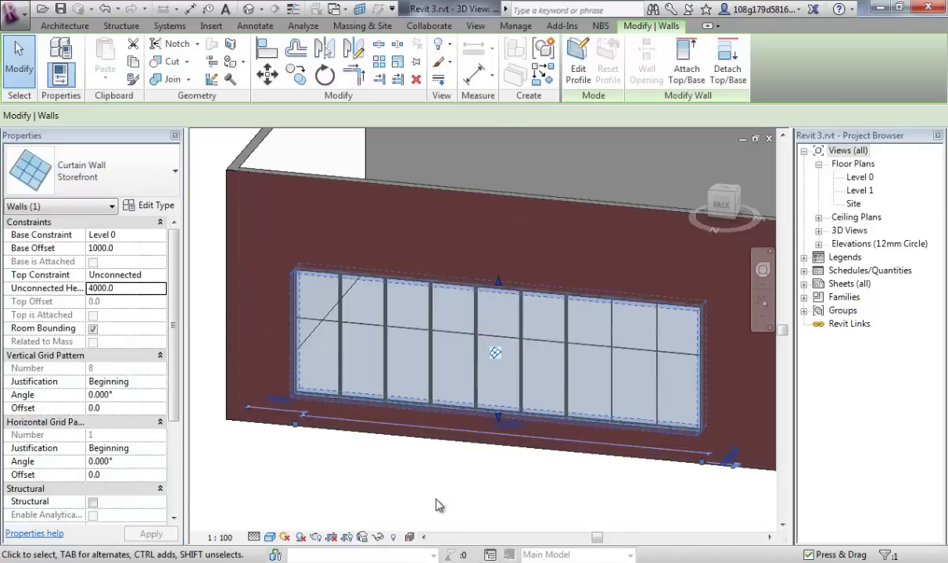
pyautogui.click(368, 465)
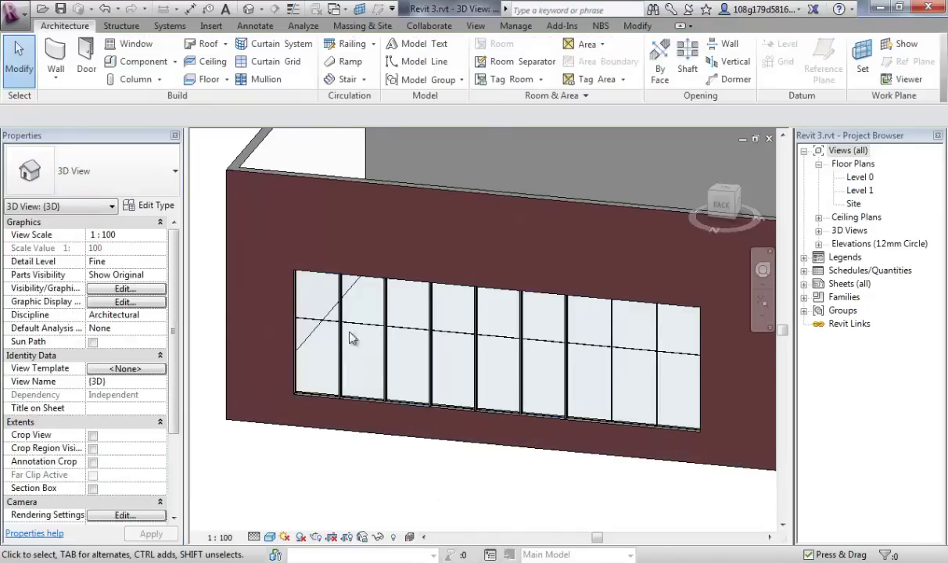
# Add a mullion along the Storefront wall's horizontal grid line.
pyautogui.click(264, 80)
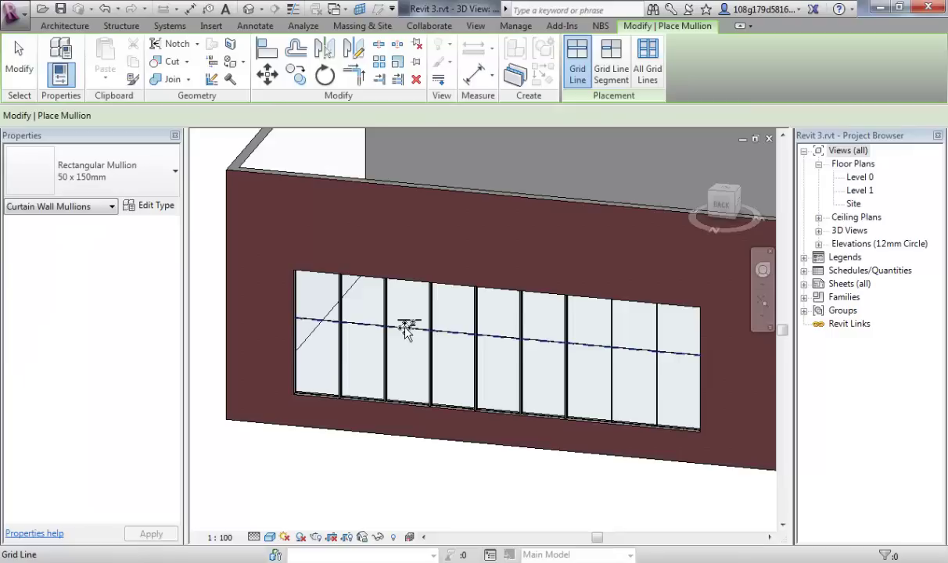
pyautogui.click(406, 329)
pyautogui.press('Escape')
pyautogui.press('Escape')
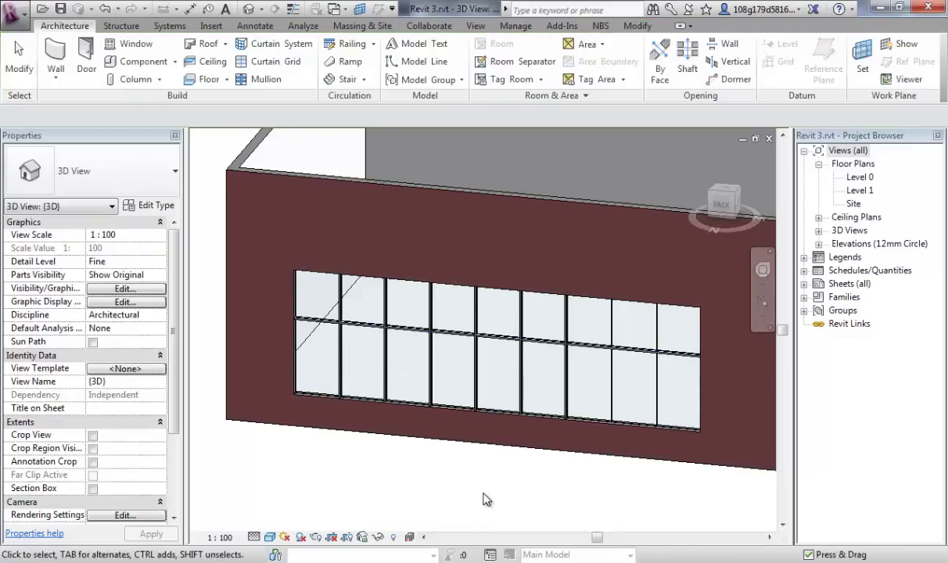
pyautogui.keyDown('shift'); pyautogui.moveTo(483, 500); pyautogui.dragTo(398, 474, button='middle'); pyautogui.keyUp('shift')
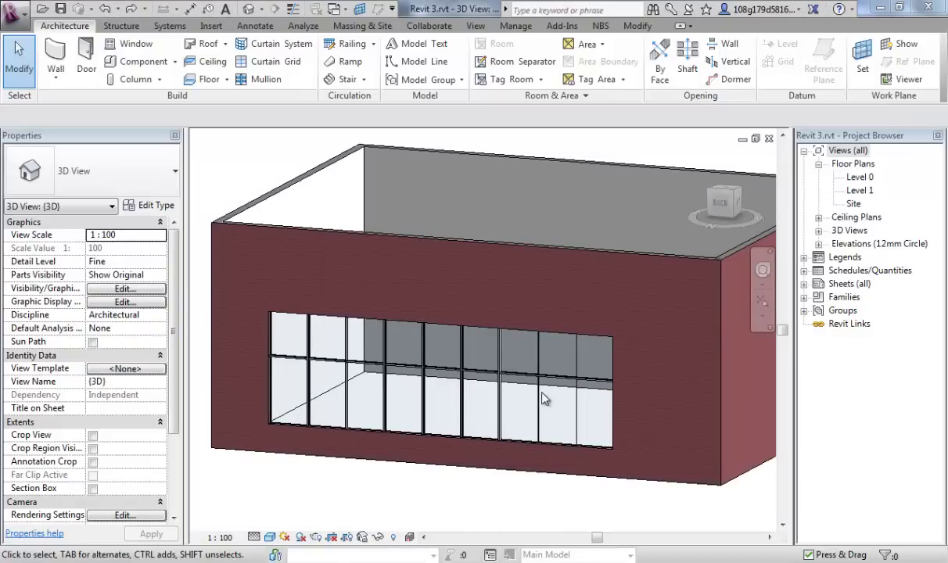
# Set the Storefront grid layout to a 5° horizontal angle and a -5° vertical angle.
pyautogui.click(552, 340)
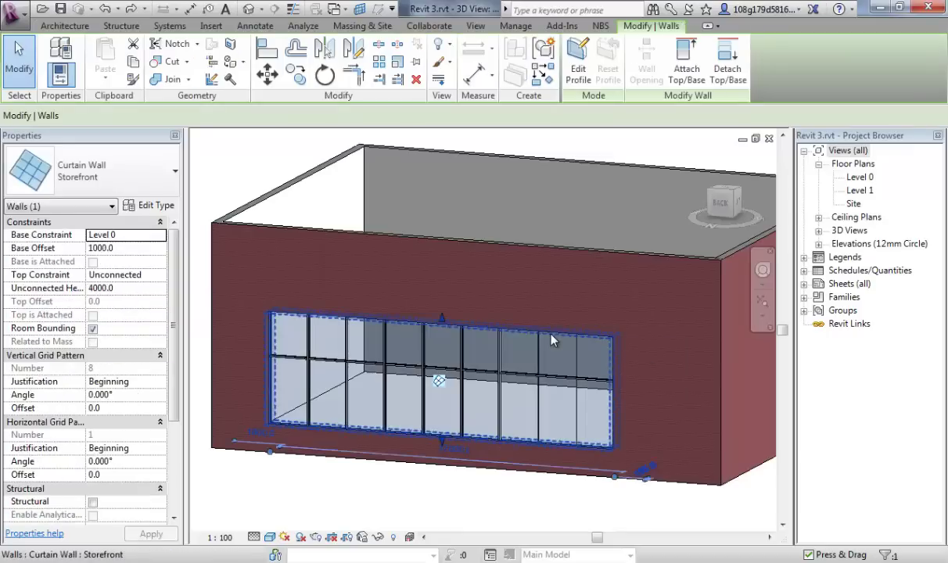
pyautogui.click(440, 383)
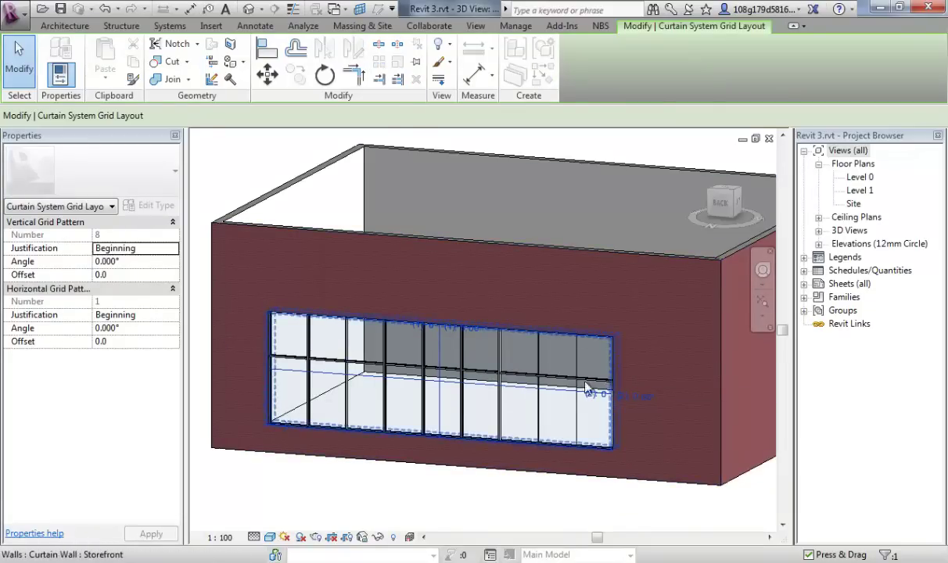
pyautogui.click(642, 401)
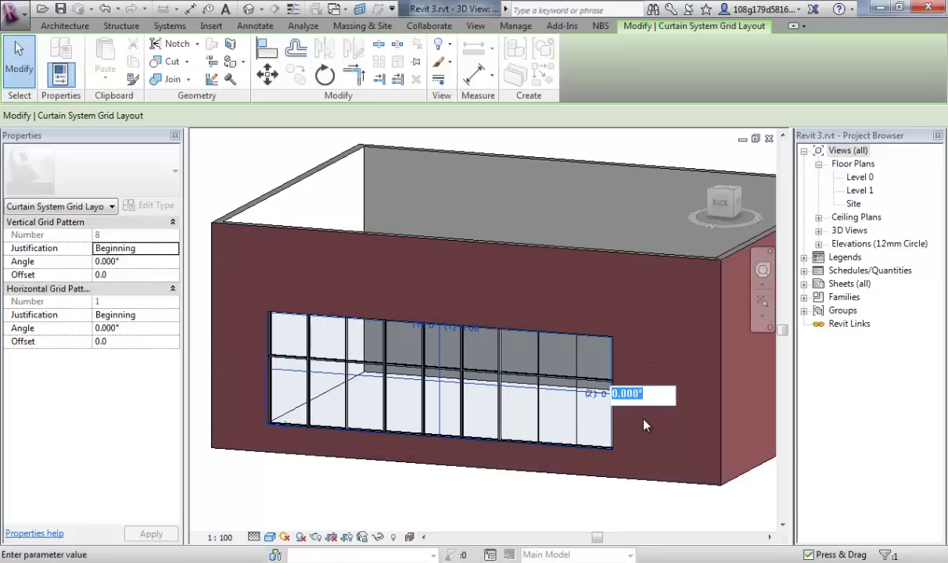
pyautogui.write('5')
pyautogui.press('Return')
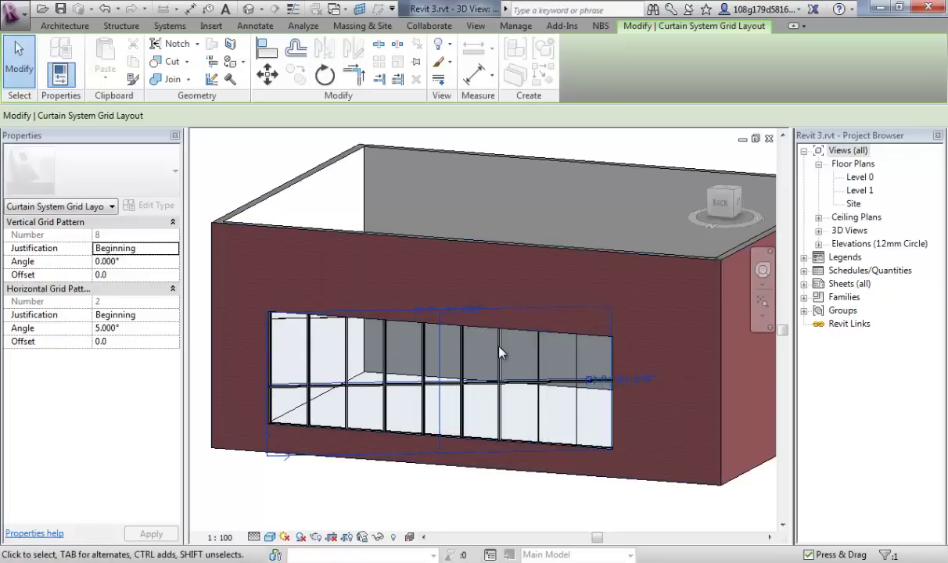
pyautogui.click(469, 311)
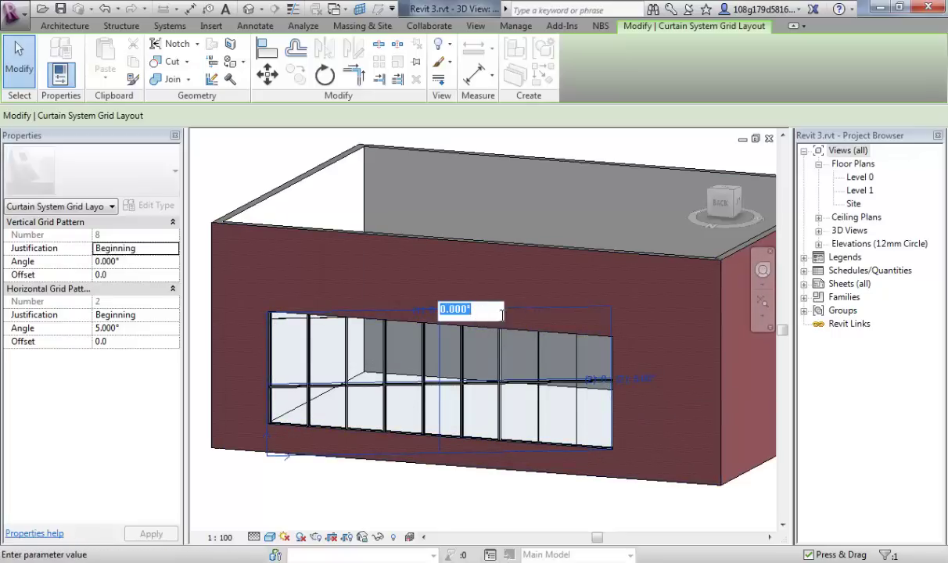
pyautogui.press('BackSpace')
pyautogui.press('Return')
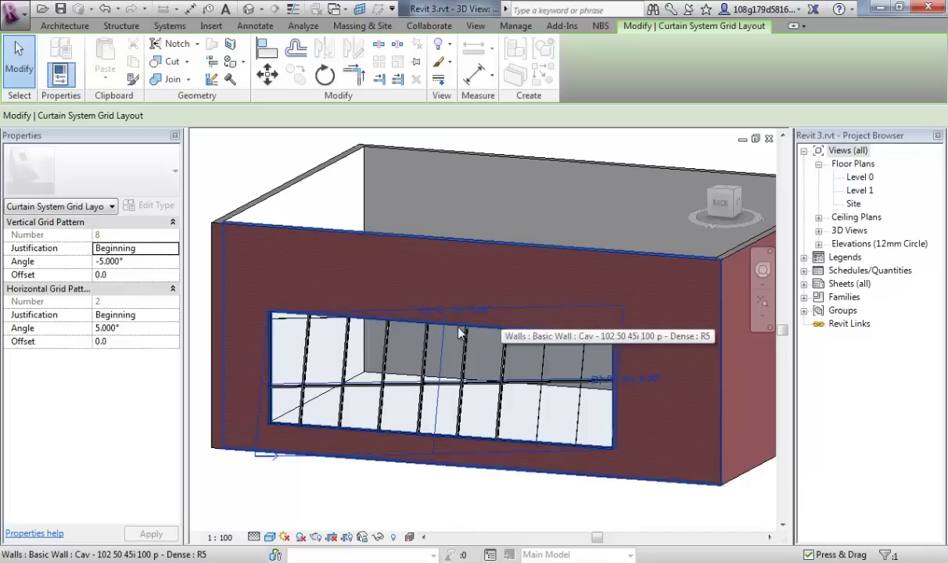
pyautogui.click(415, 521)
pyautogui.keyDown('shift'); pyautogui.moveTo(416, 520); pyautogui.dragTo(474, 514, button='middle'); pyautogui.keyUp('shift')
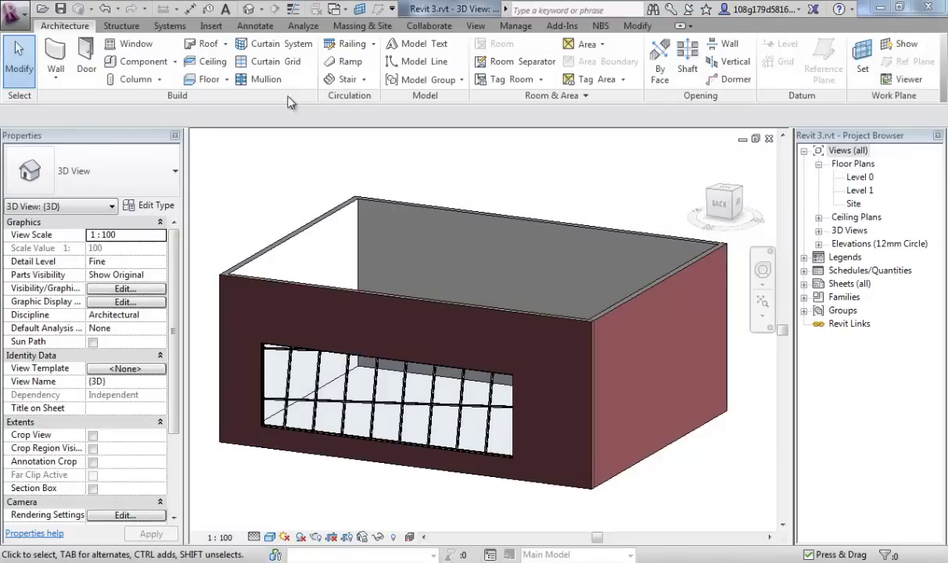
pyautogui.click(284, 48)
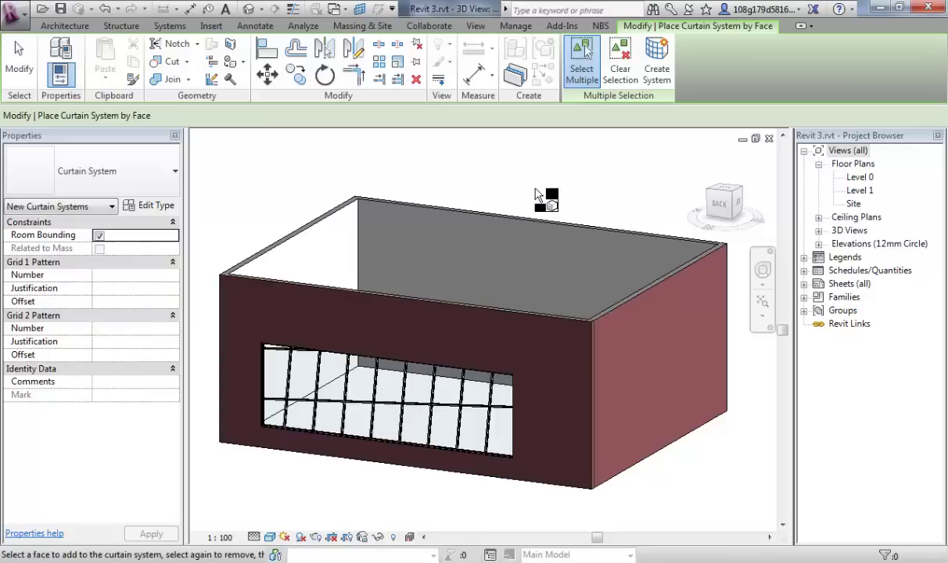
pyautogui.press('Escape')
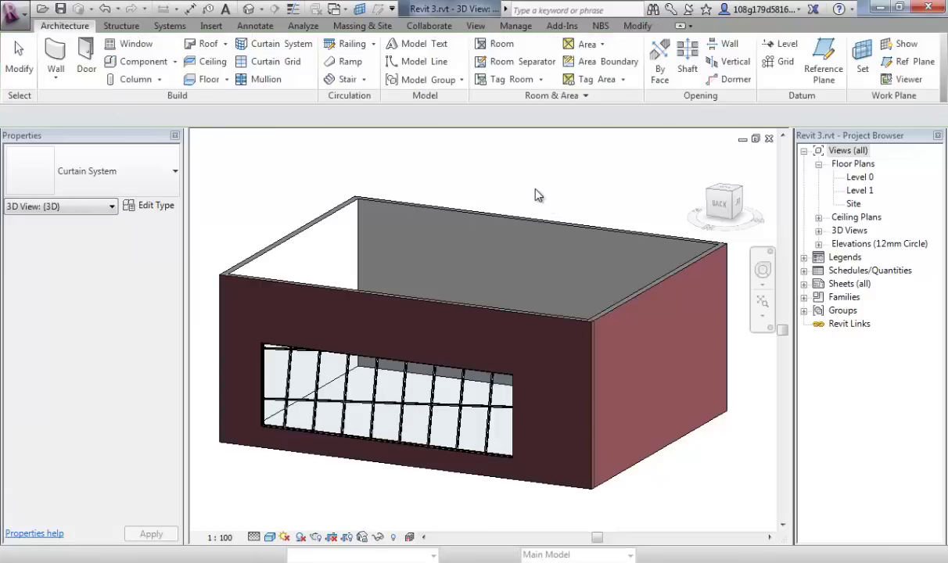
pyautogui.keyDown('shift'); pyautogui.moveTo(535, 195); pyautogui.dragTo(454, 491, button='middle'); pyautogui.keyUp('shift')
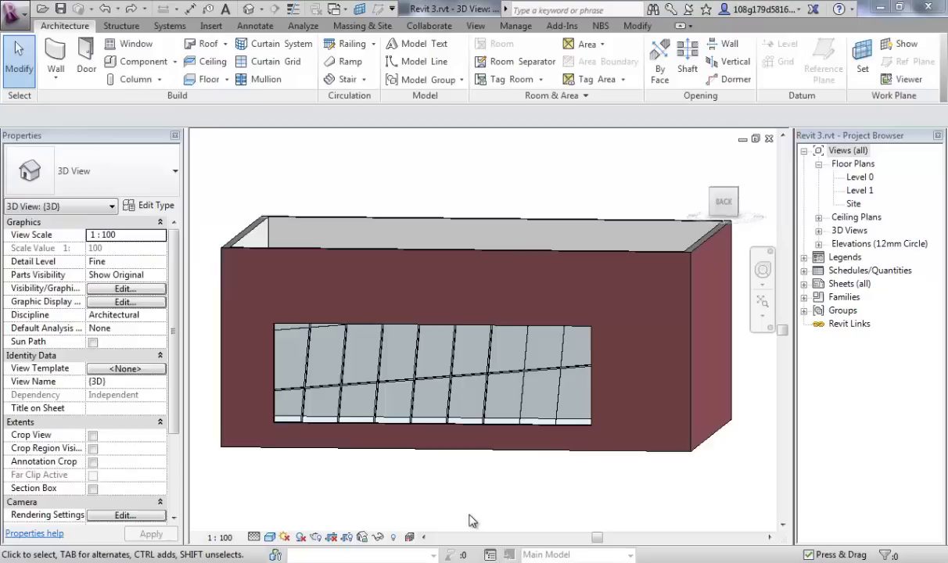
# Delete the Storefront wall and prepare a plain Curtain Wall with 5° vertical and horizontal grid angles.
pyautogui.click(591, 349)
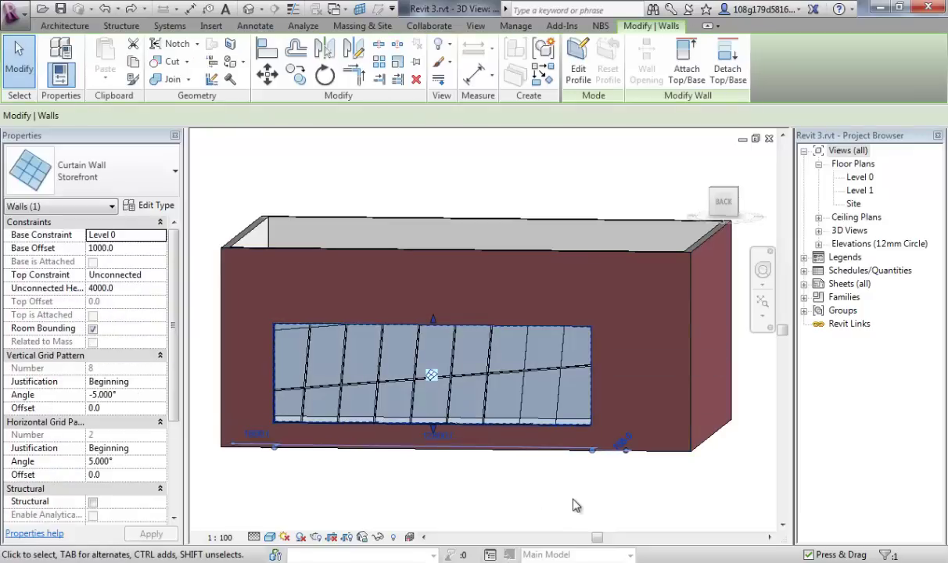
pyautogui.press('Delete')
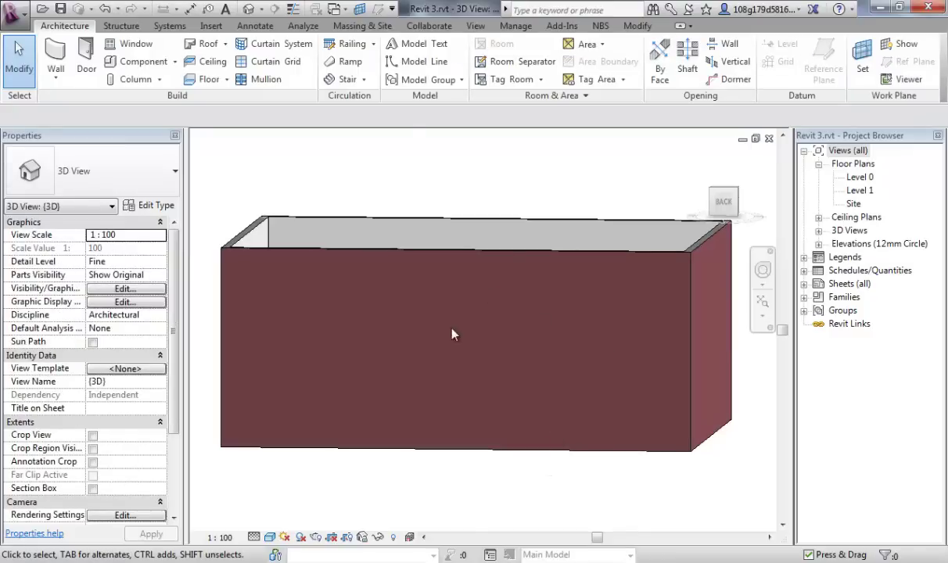
pyautogui.click(55, 53)
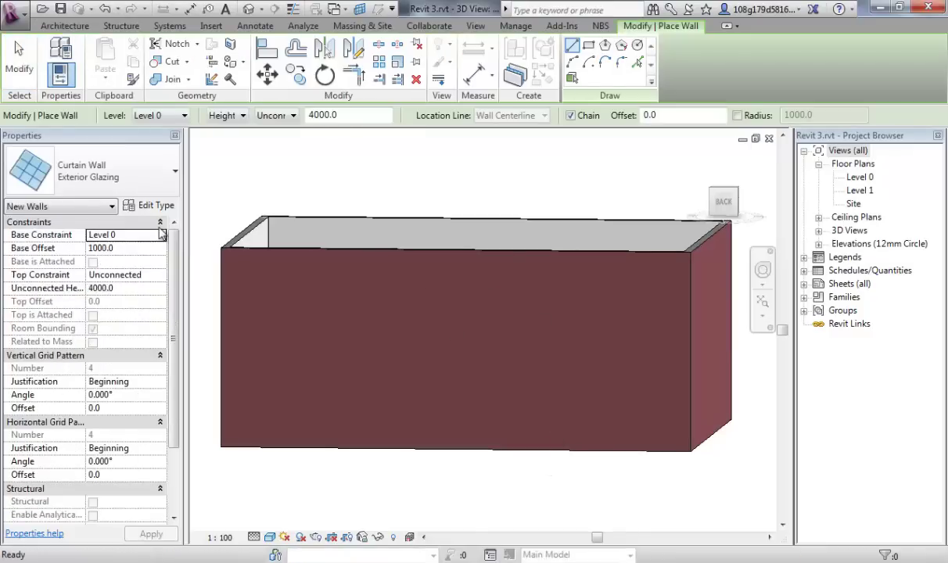
pyautogui.click(173, 176)
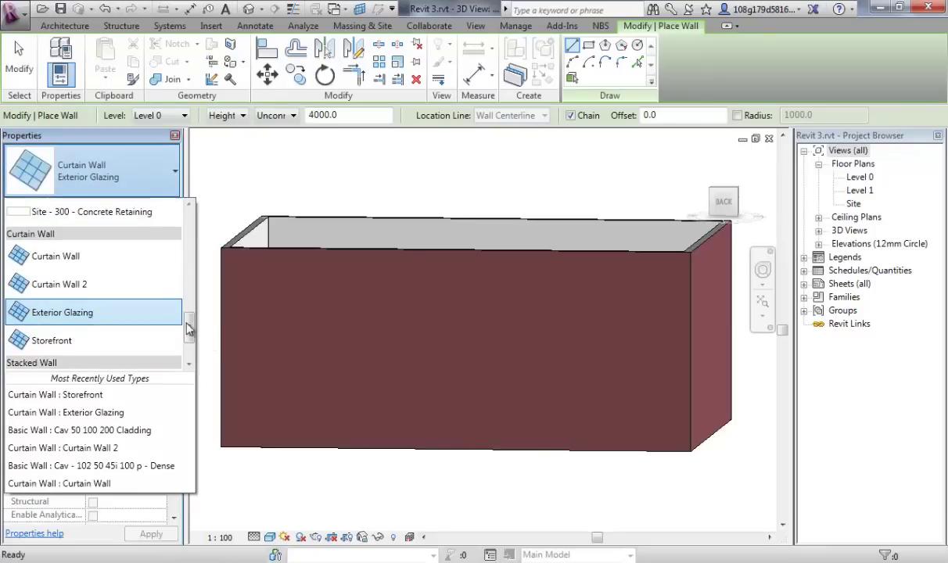
pyautogui.click(72, 258)
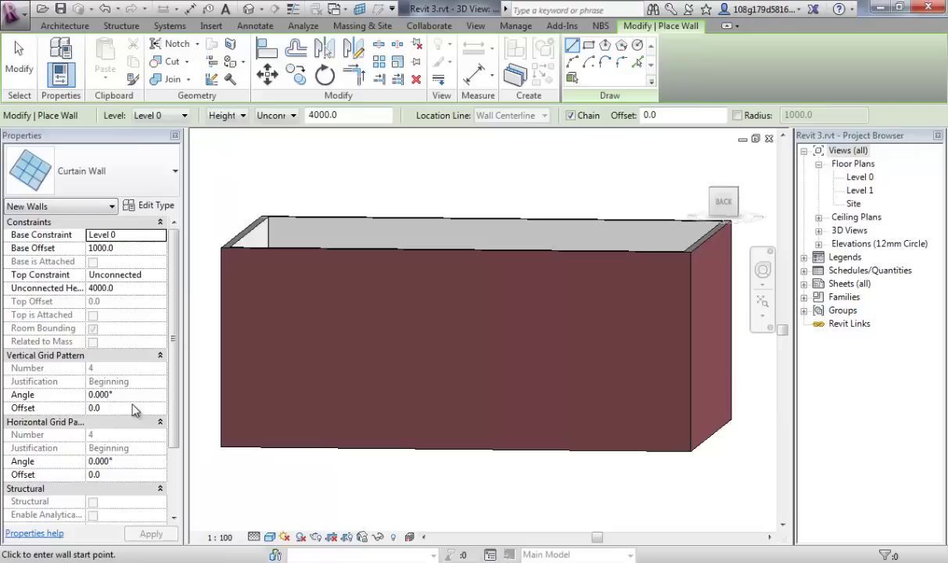
pyautogui.click(121, 397)
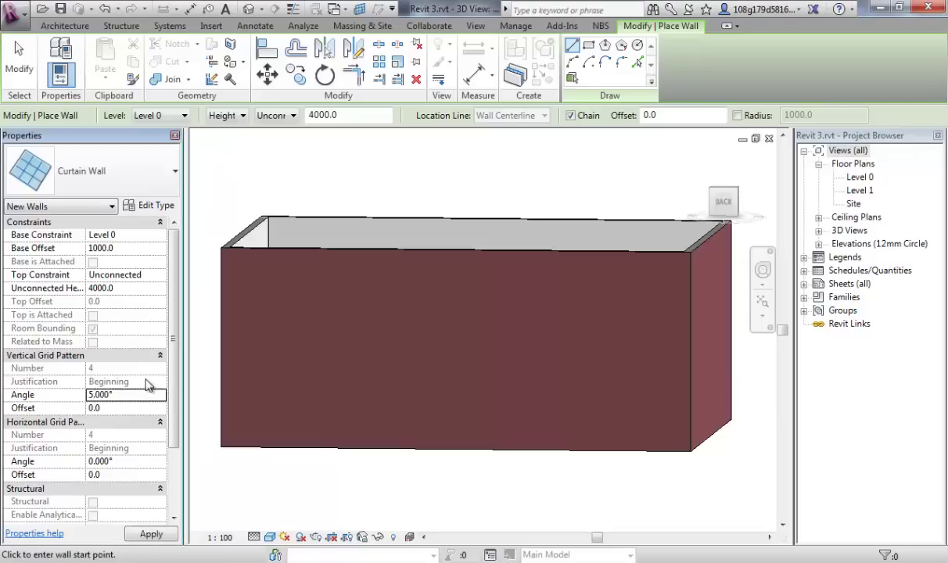
pyautogui.click(130, 462)
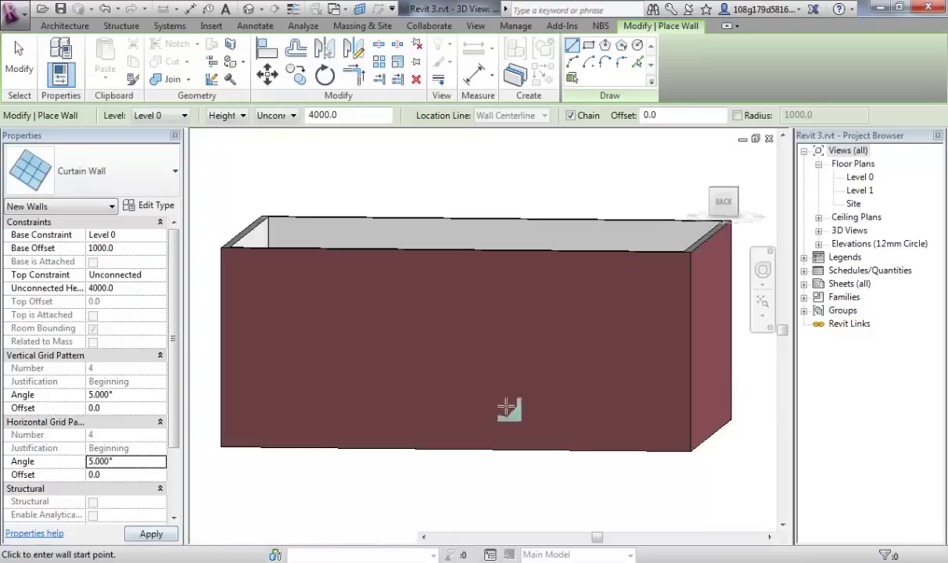
# Draw the new curtain wall along the box's front face.
pyautogui.keyDown('shift'); pyautogui.moveTo(412, 324); pyautogui.dragTo(387, 477, button='middle'); pyautogui.keyUp('shift')
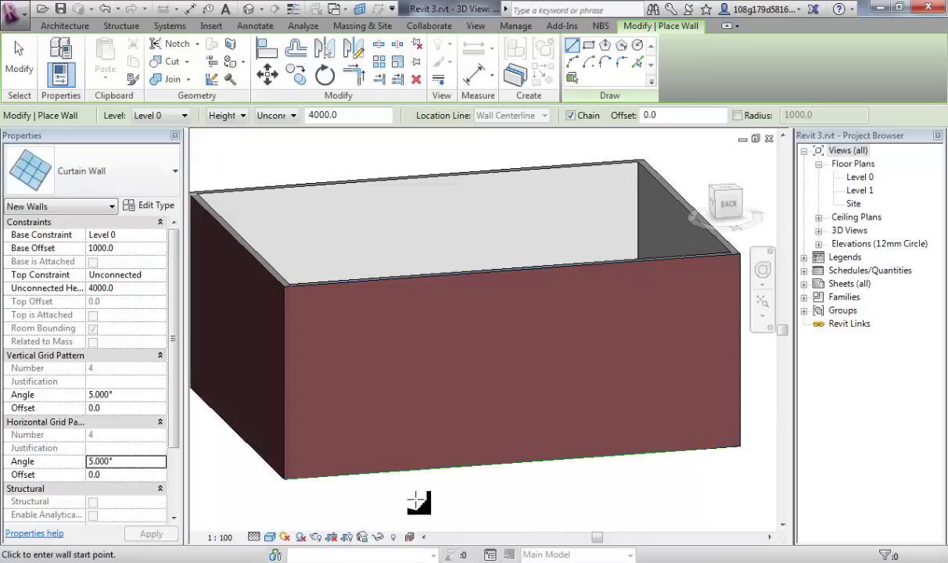
pyautogui.click(358, 469)
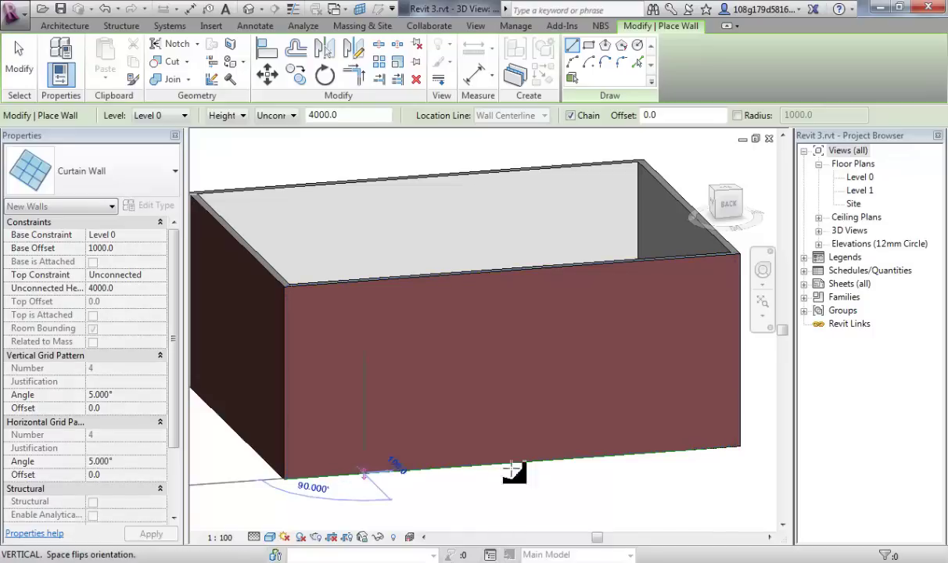
pyautogui.click(675, 450)
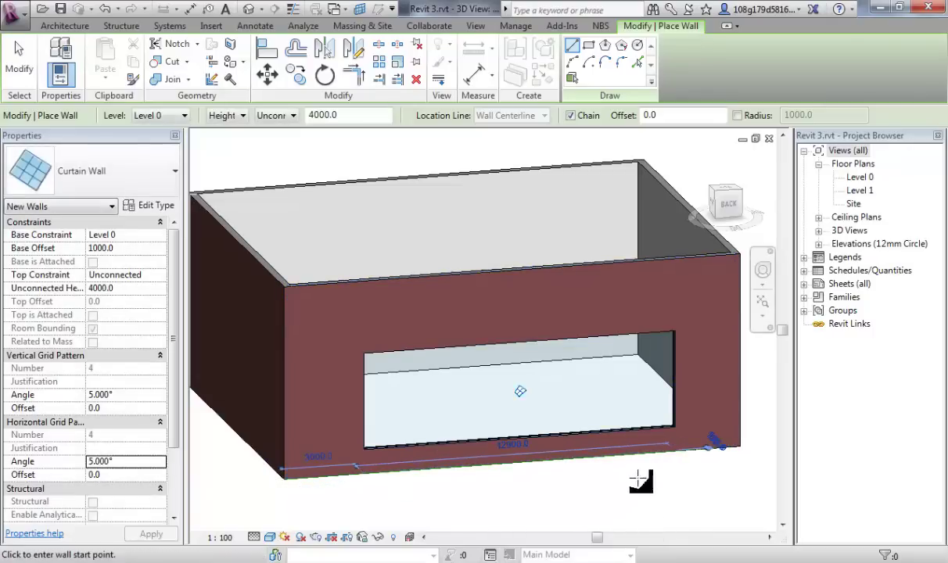
pyautogui.press('Escape')
pyautogui.press('Escape')
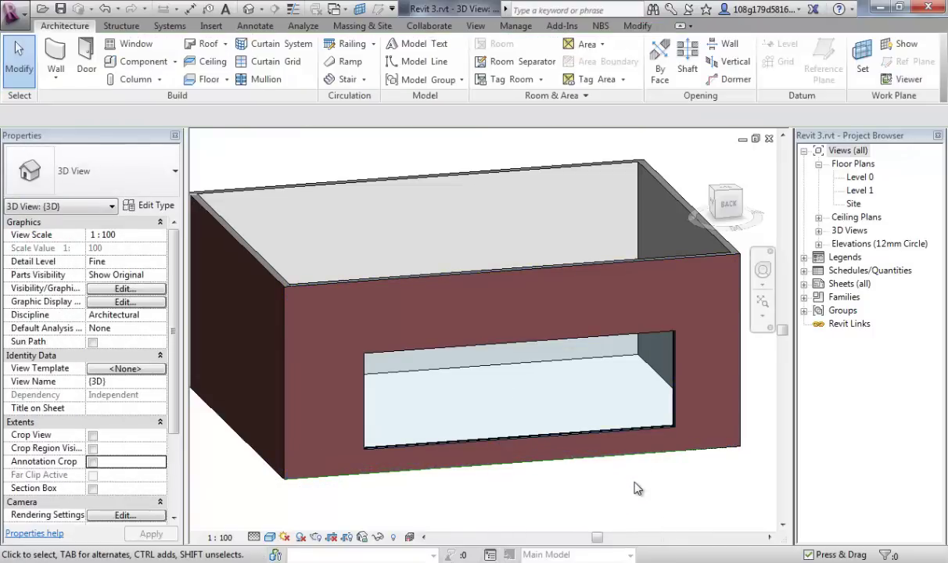
# Open the new curtain wall's profile in a straight-on view and review its four-line rectangle.
pyautogui.moveTo(632, 494)
pyautogui.keyDown('shift'); pyautogui.mouseDown(button='middle')
pyautogui.moveTo(609, 451)
pyautogui.moveTo(627, 489)
pyautogui.mouseUp(button='middle'); pyautogui.keyUp('shift')
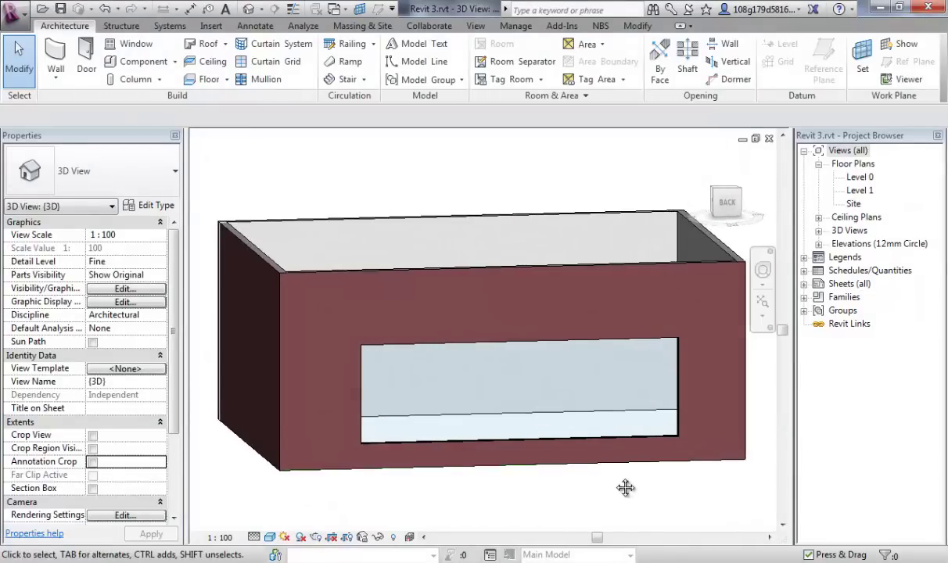
pyautogui.click(656, 341)
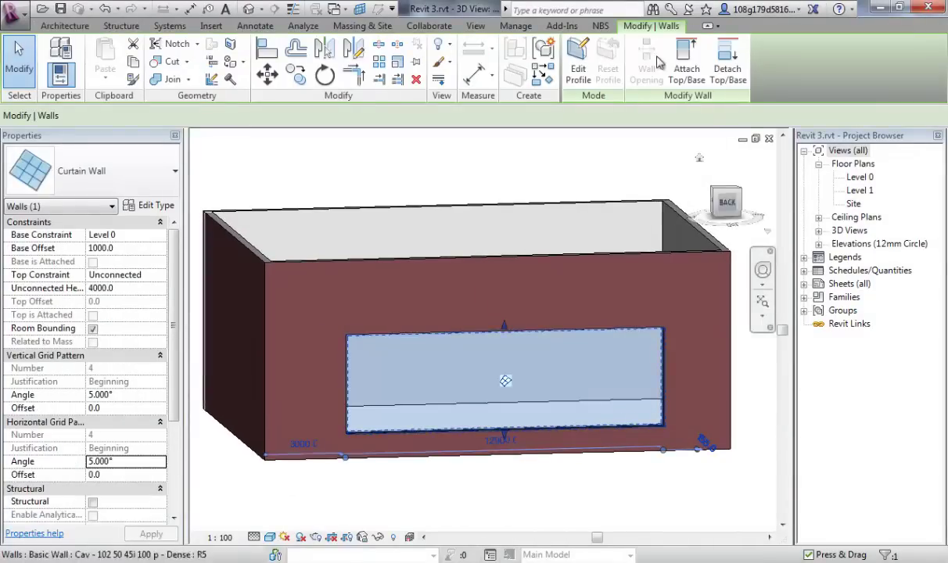
pyautogui.click(583, 65)
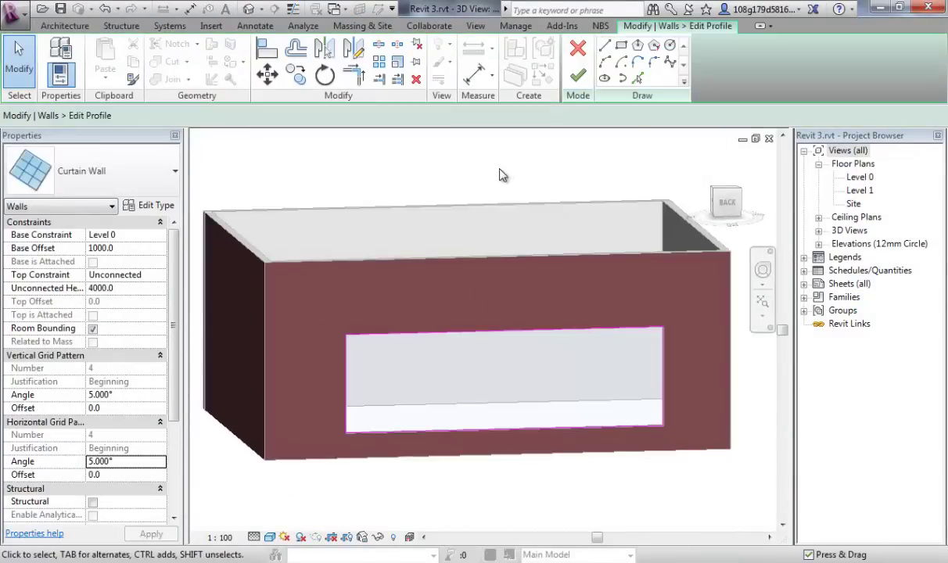
pyautogui.click(729, 205)
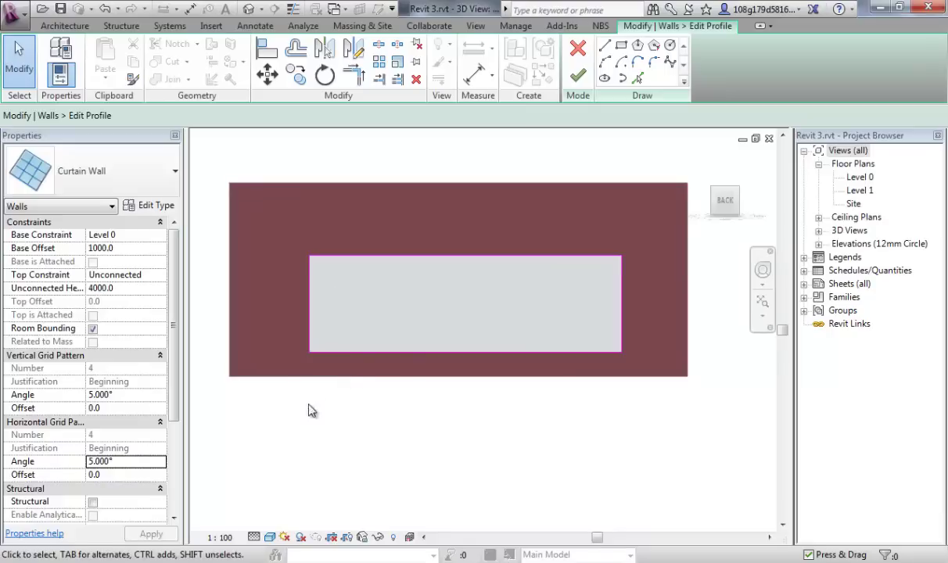
pyautogui.moveTo(311, 411)
pyautogui.mouseDown()
pyautogui.moveTo(576, 249)
pyautogui.moveTo(626, 231)
pyautogui.mouseUp()
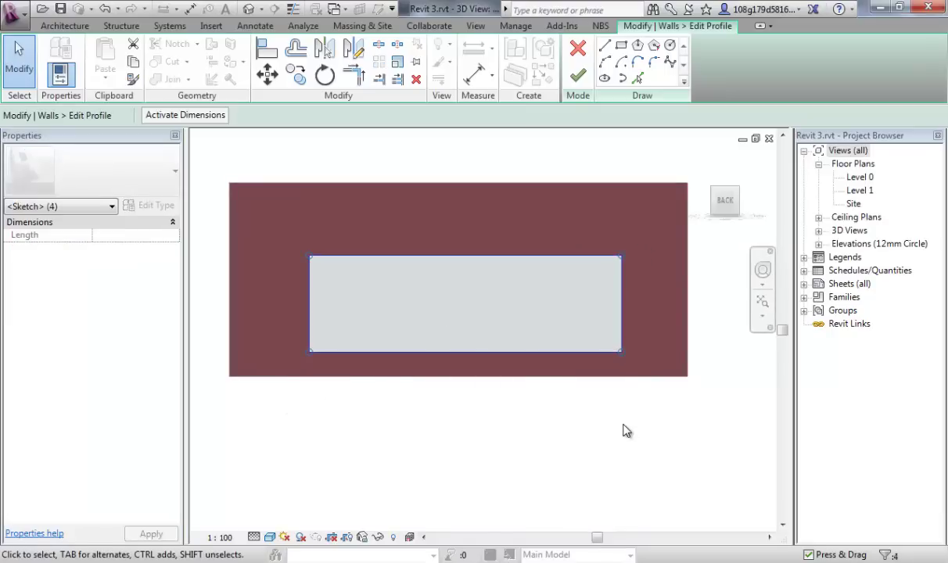
pyautogui.click(622, 430)
pyautogui.moveTo(603, 423)
pyautogui.mouseDown(button='middle')
pyautogui.moveTo(630, 442)
pyautogui.moveTo(586, 436)
pyautogui.mouseUp(button='middle')
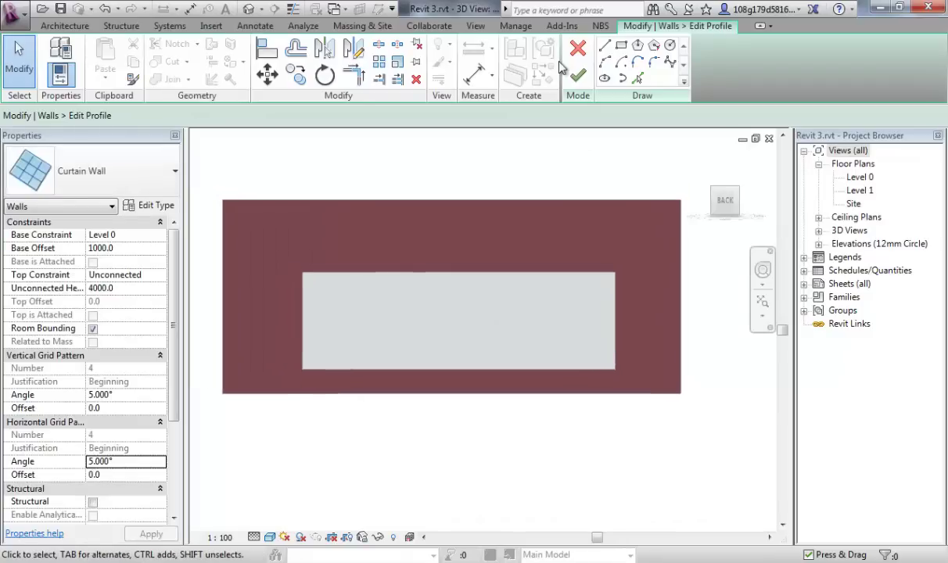
# Draw a sloping line across the opening and set its angle to 85°.
pyautogui.click(606, 47)
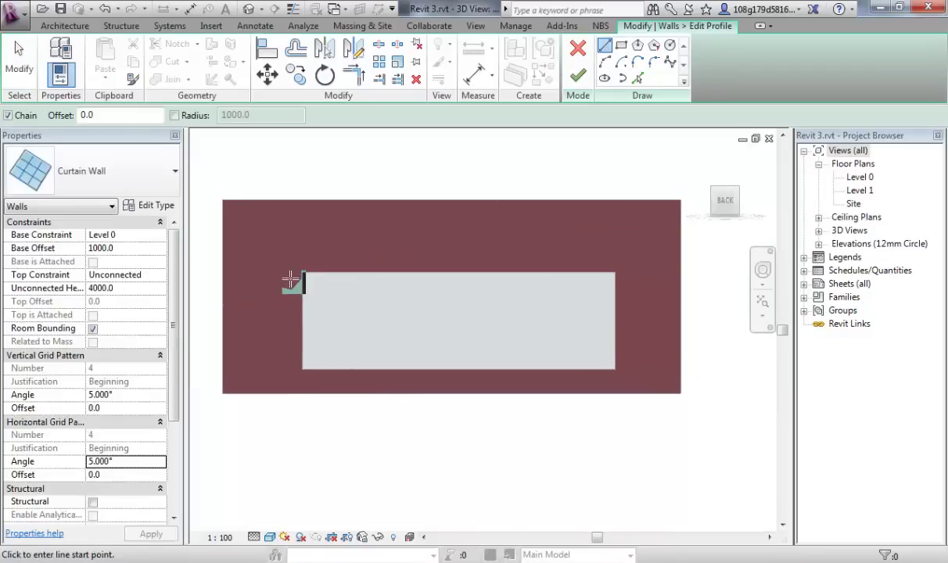
pyautogui.click(291, 278)
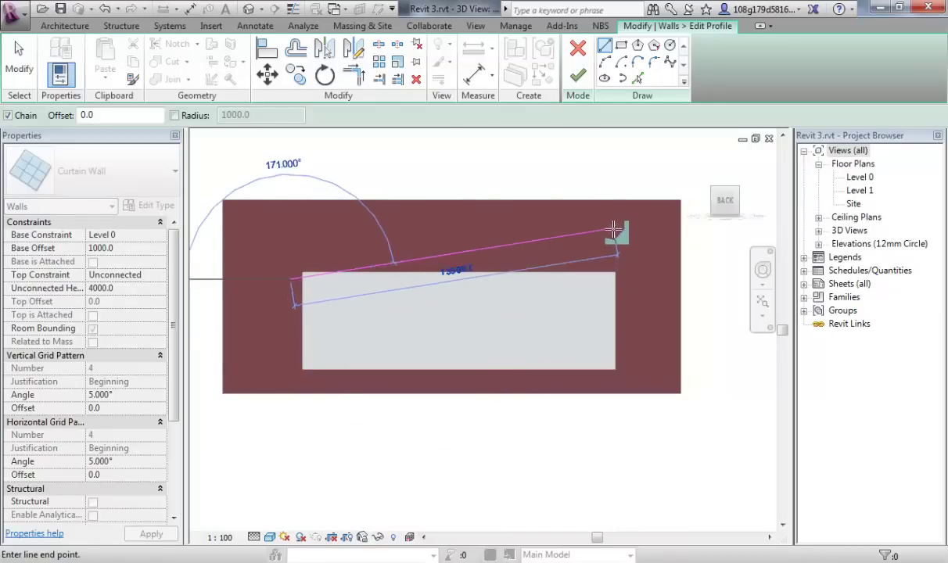
pyautogui.click(612, 228)
pyautogui.press('Escape')
pyautogui.press('Escape')
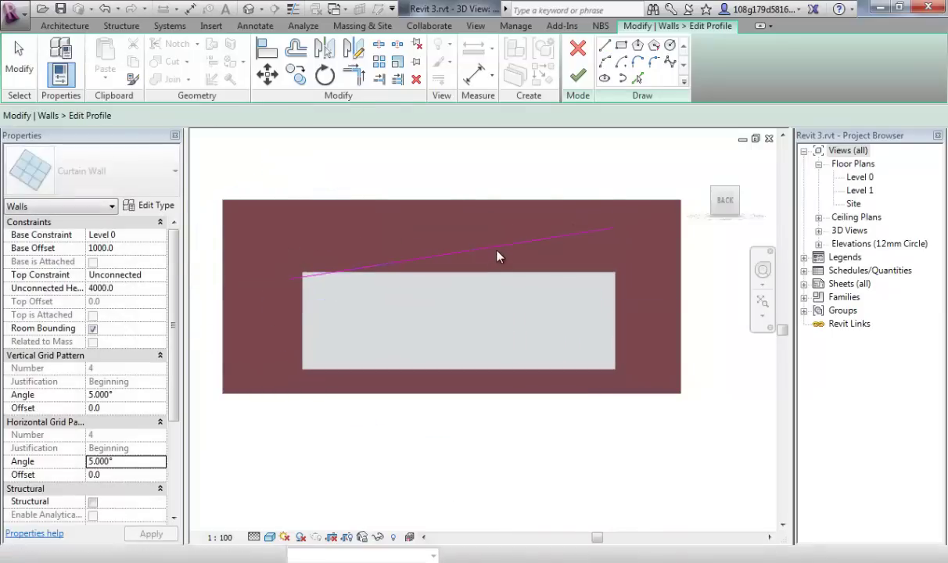
pyautogui.click(499, 252)
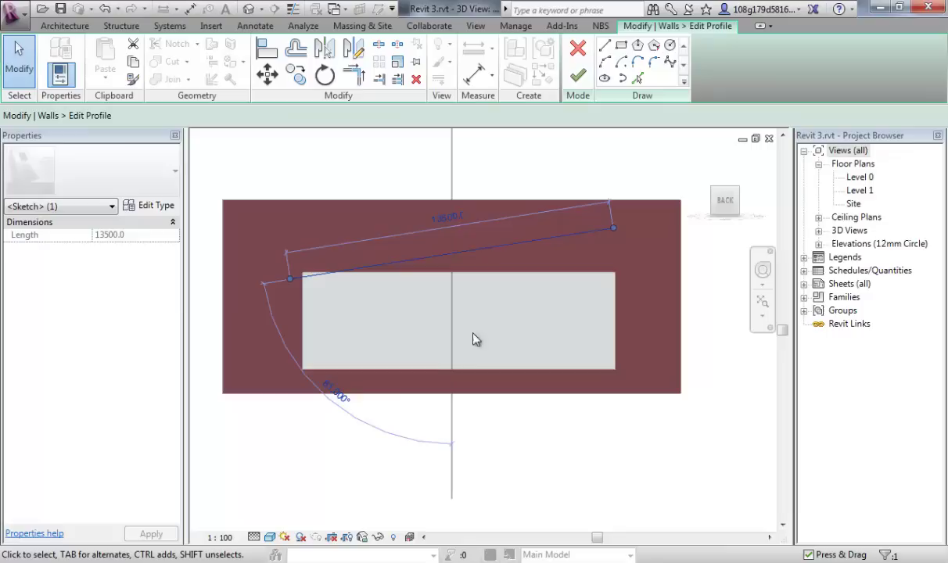
pyautogui.click(339, 392)
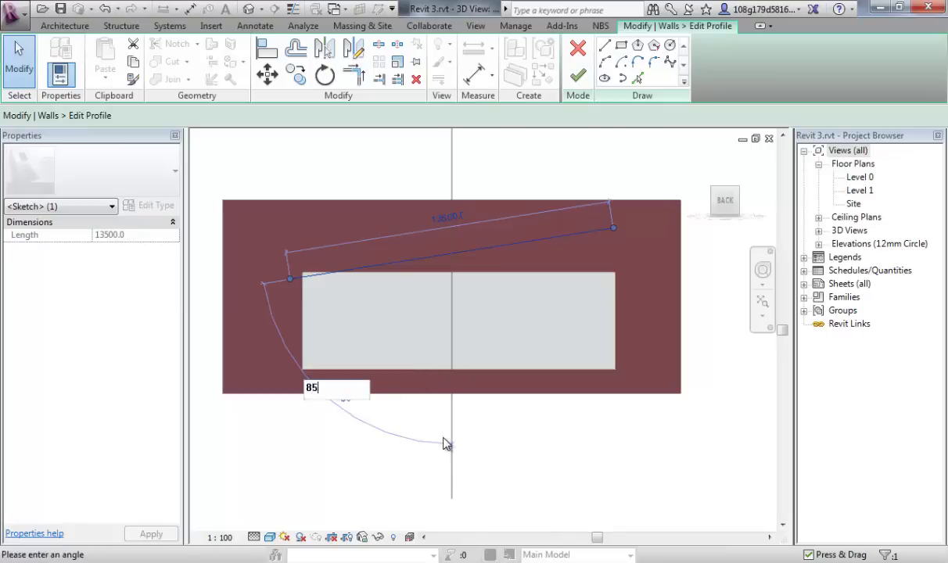
pyautogui.write('85')
pyautogui.press('Return')
pyautogui.click(535, 486)
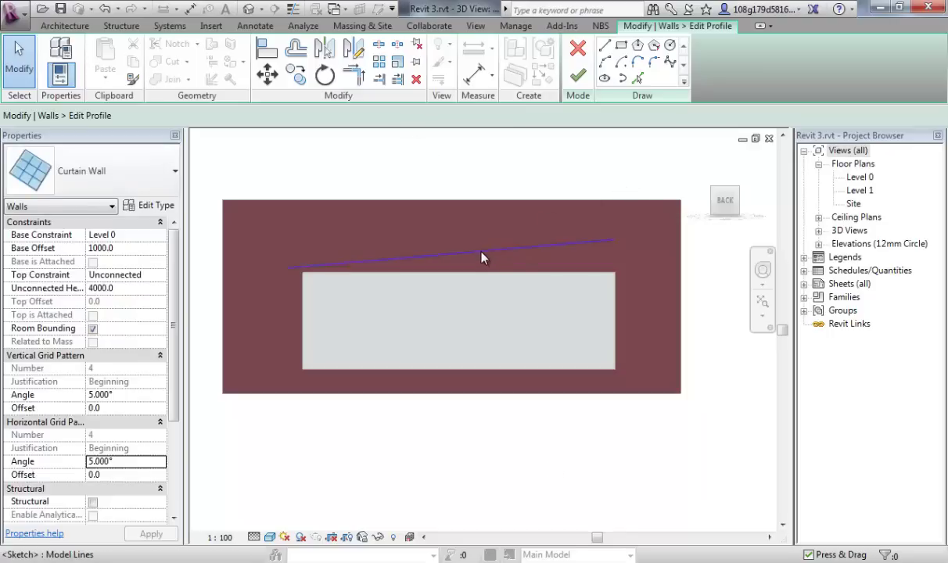
# Copy the sloped line twice below it using Multiple, the first 2200 down.
pyautogui.click(458, 253)
pyautogui.click(298, 77)
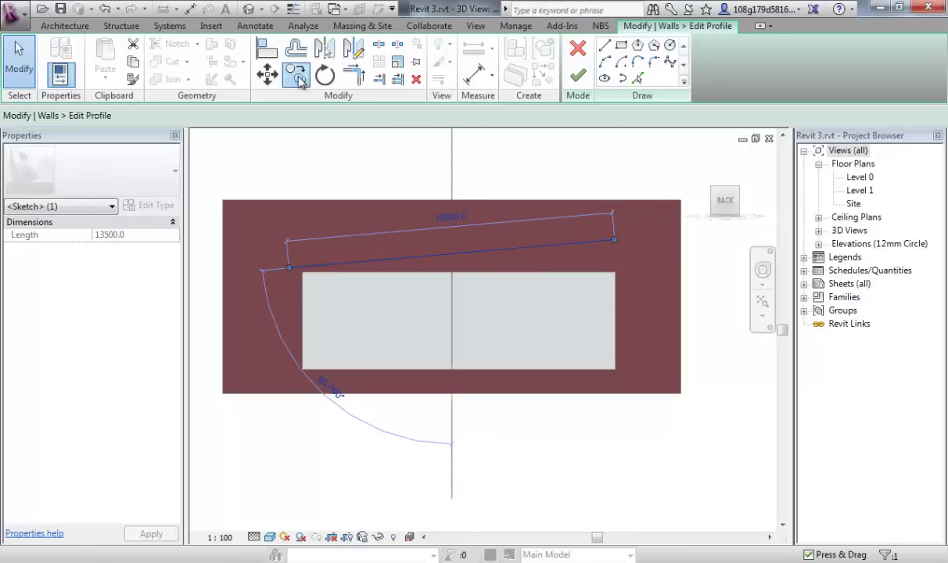
pyautogui.click(249, 116)
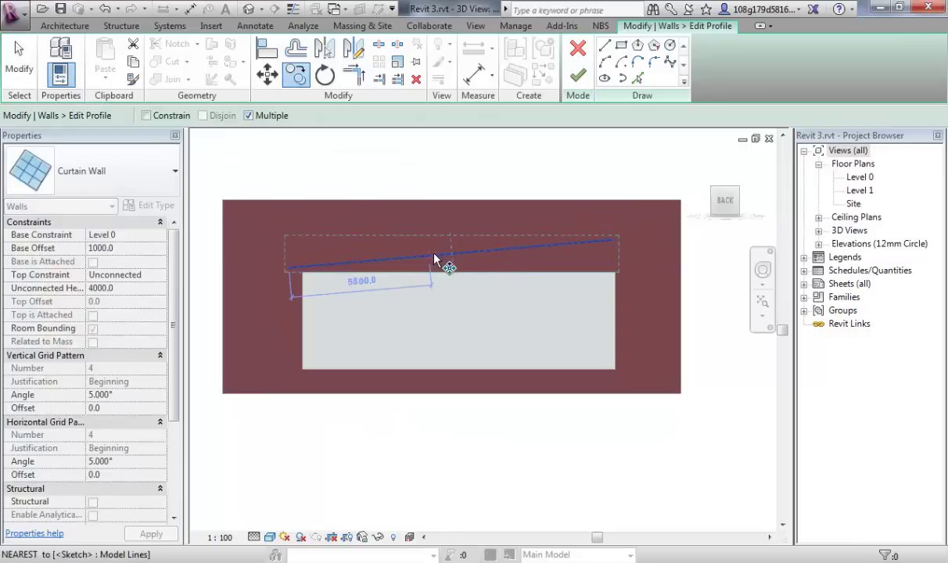
pyautogui.click(435, 259)
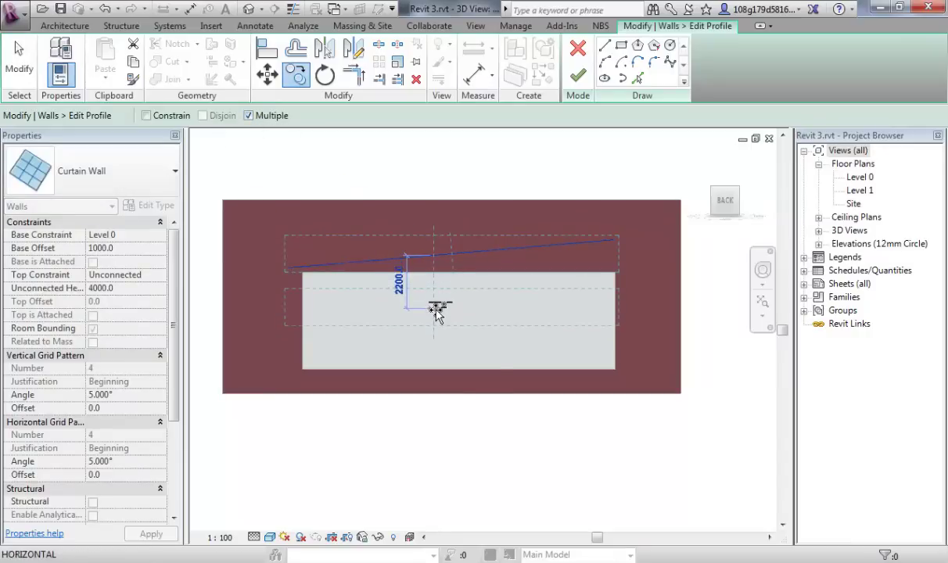
pyautogui.click(437, 312)
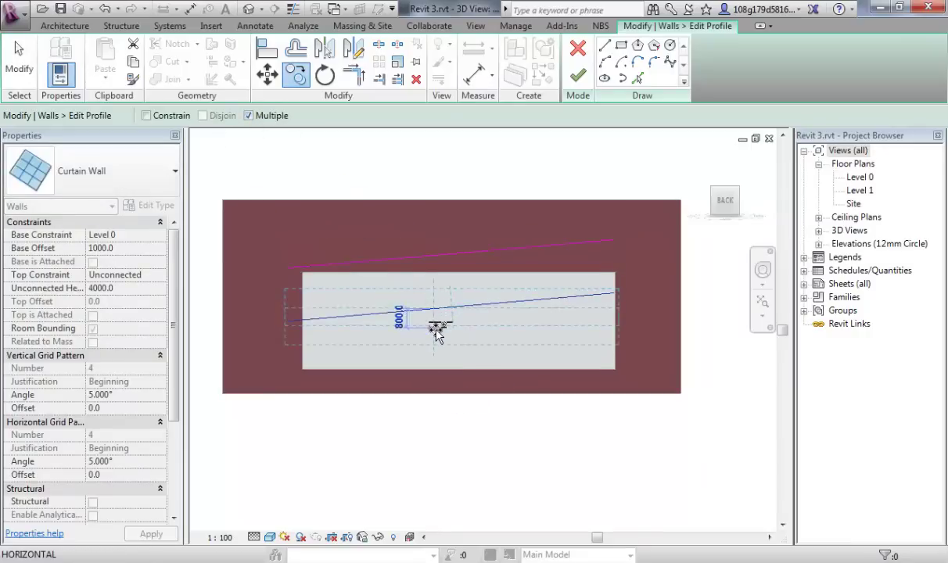
pyautogui.click(470, 349)
pyautogui.press('Escape')
pyautogui.press('Escape')
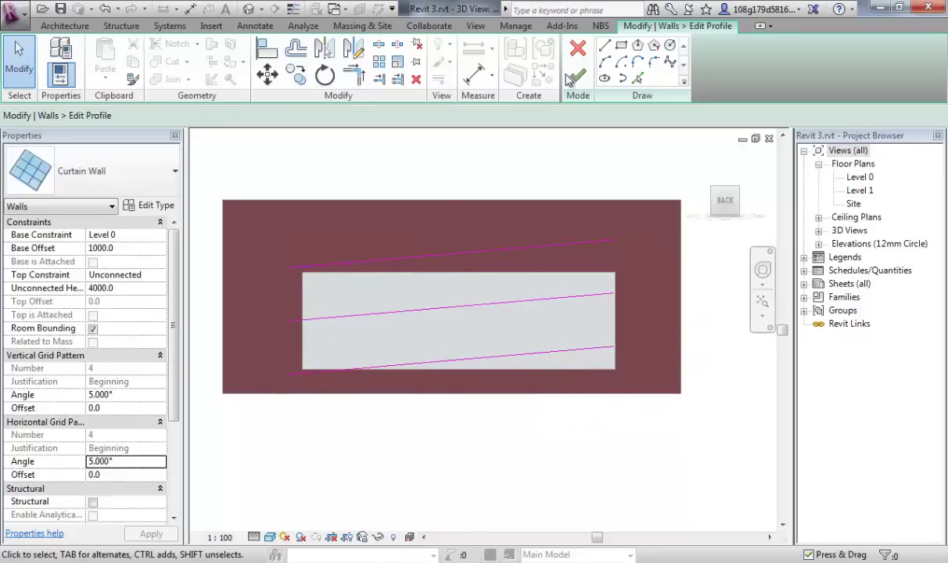
# Sketch a chain of short and vertical lines linking the three sloped lines.
pyautogui.click(605, 50)
pyautogui.click(287, 269)
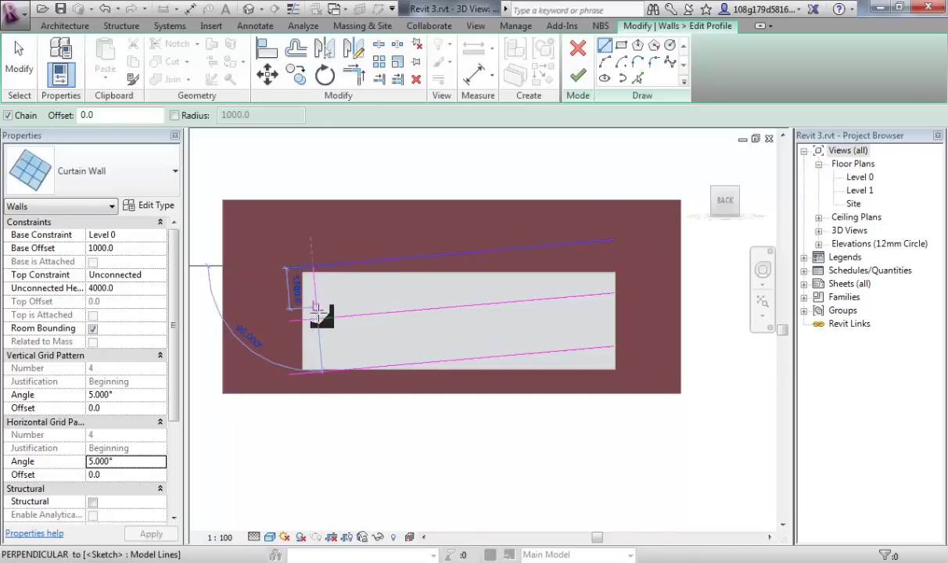
pyautogui.click(321, 317)
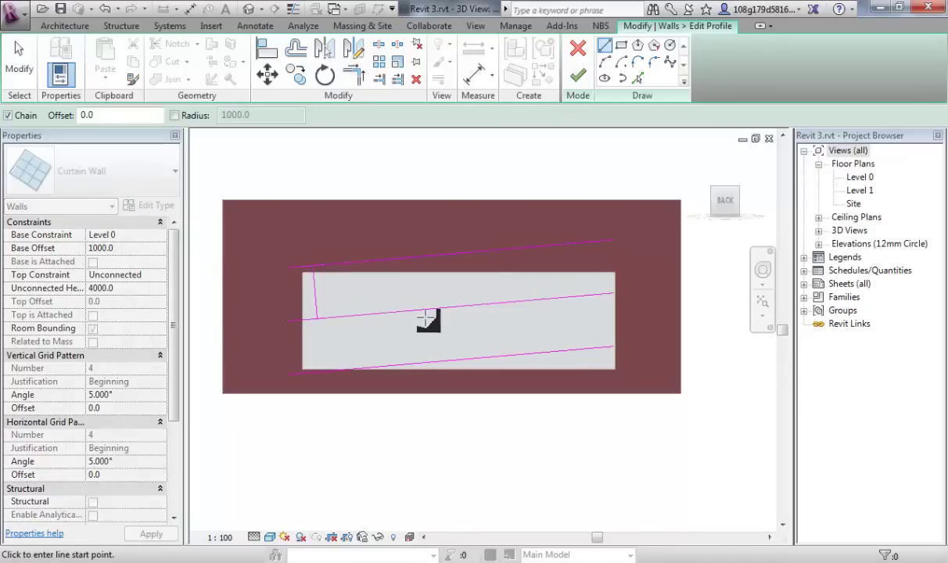
pyautogui.click(431, 362)
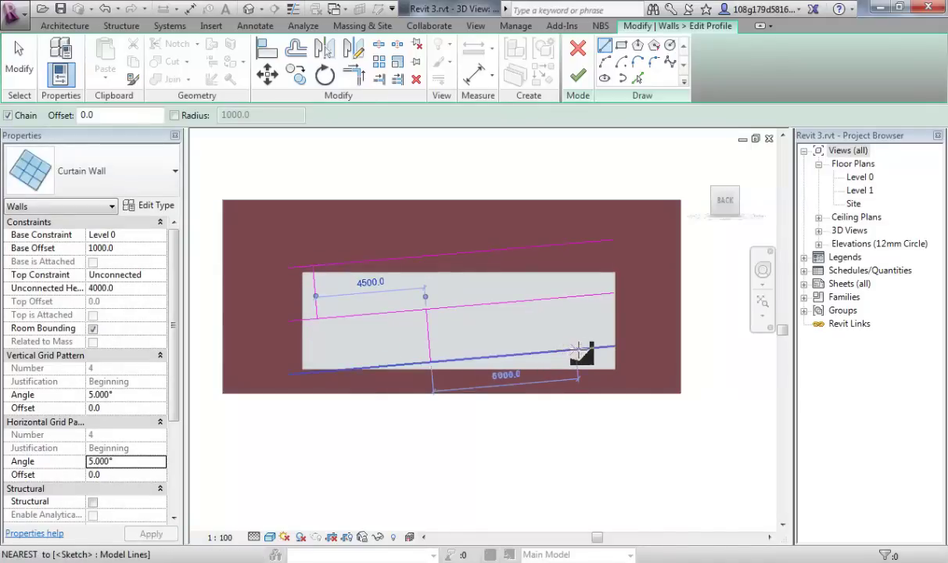
pyautogui.click(584, 361)
pyautogui.click(580, 297)
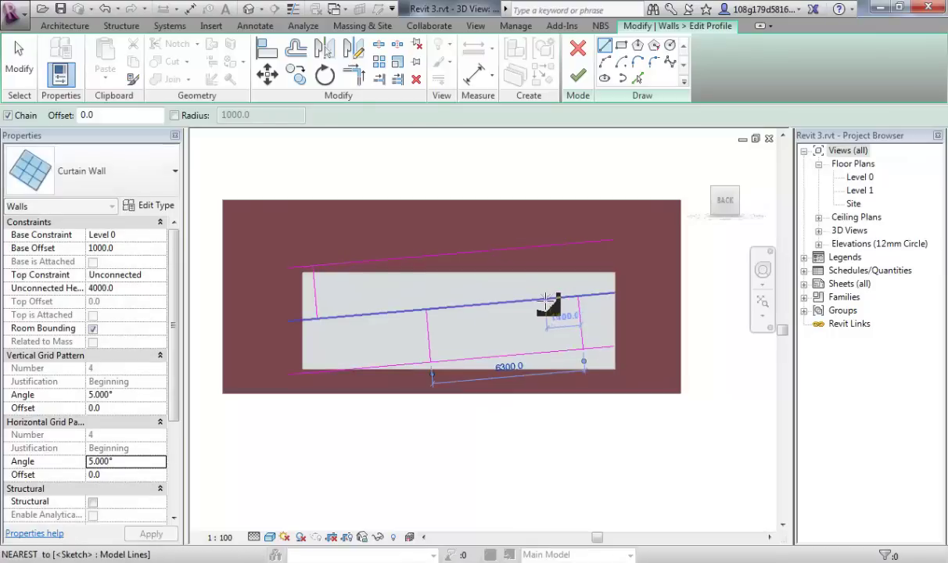
pyautogui.click(536, 302)
pyautogui.click(531, 249)
pyautogui.press('Escape')
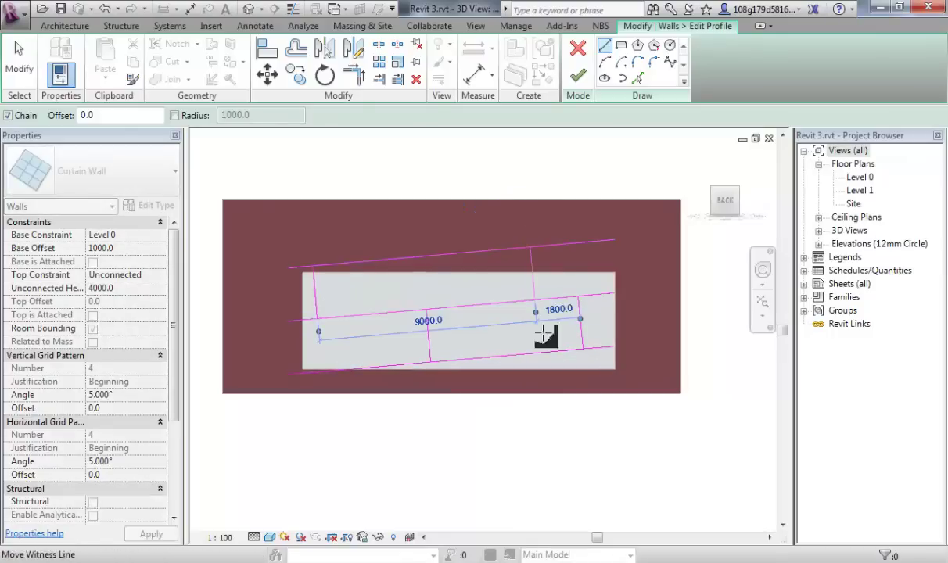
pyautogui.press('Escape')
# Align the vertical line to the top line and trim the bottom and middle lines into corners.
pyautogui.press('a')
pyautogui.press('l')
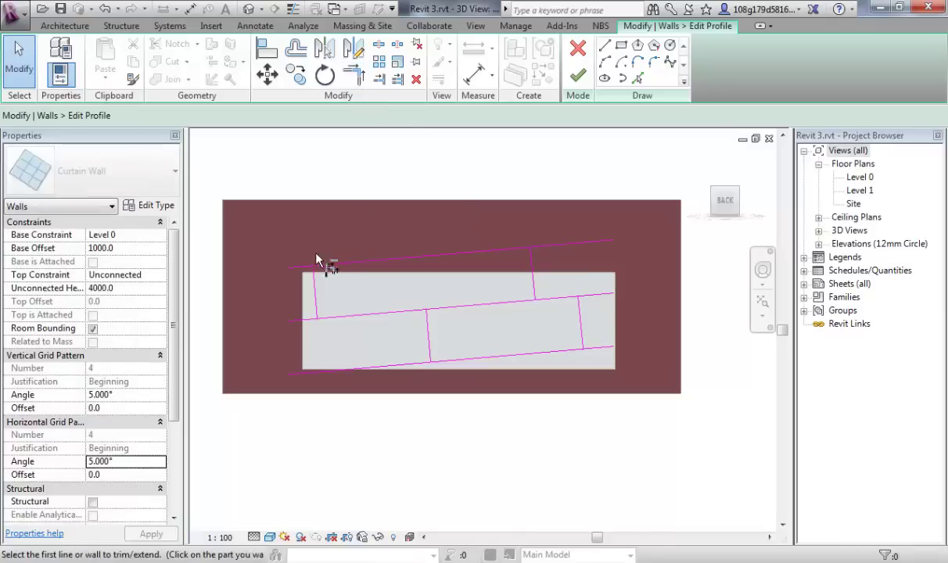
pyautogui.click(328, 266)
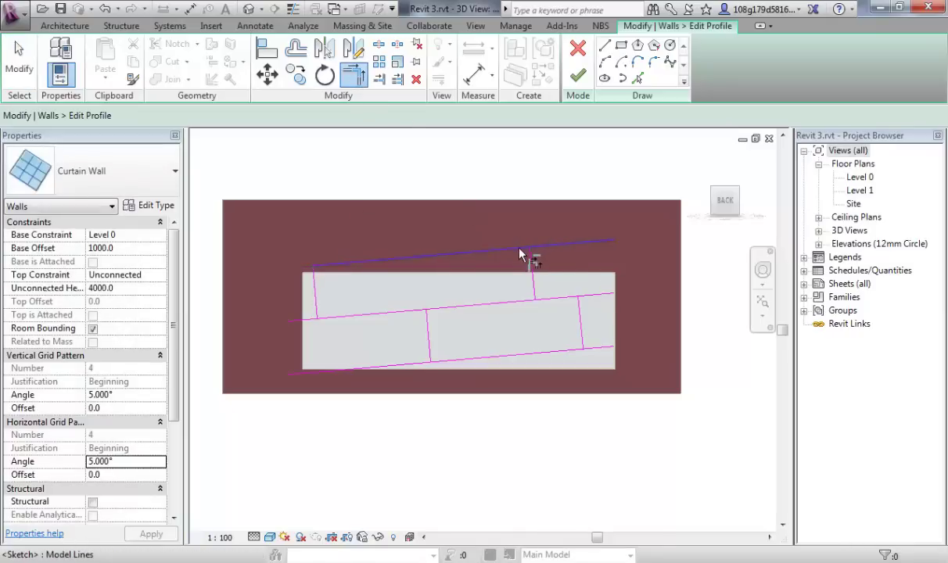
pyautogui.click(531, 266)
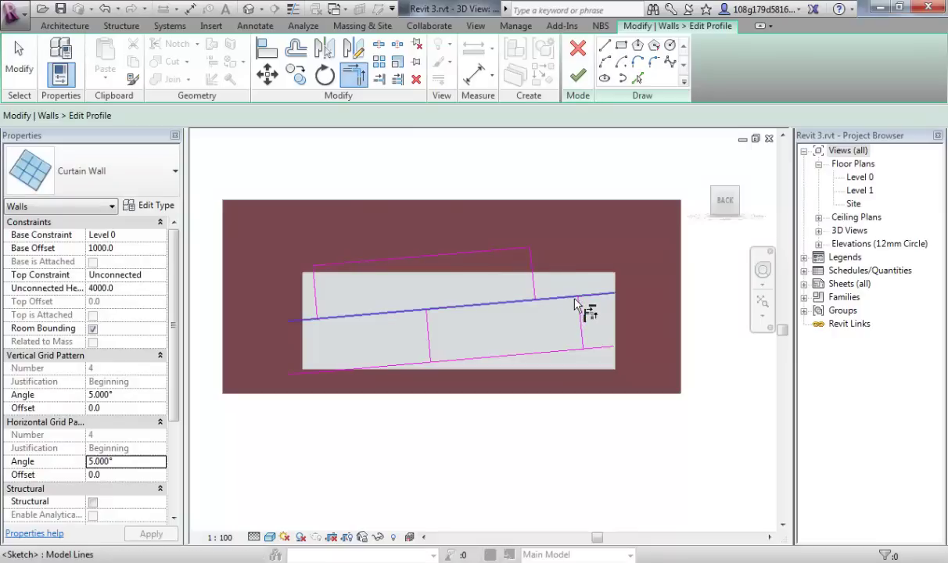
pyautogui.click(575, 302)
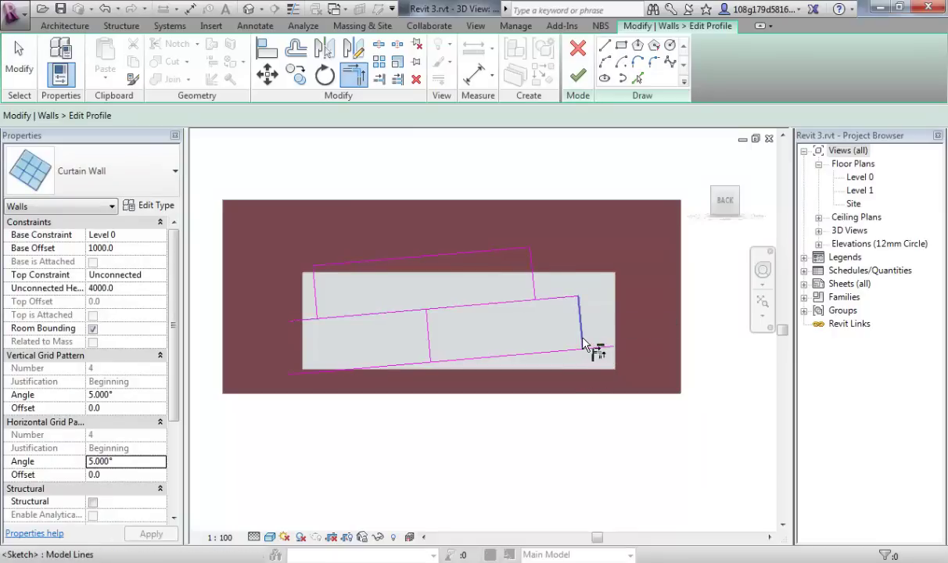
pyautogui.click(515, 362)
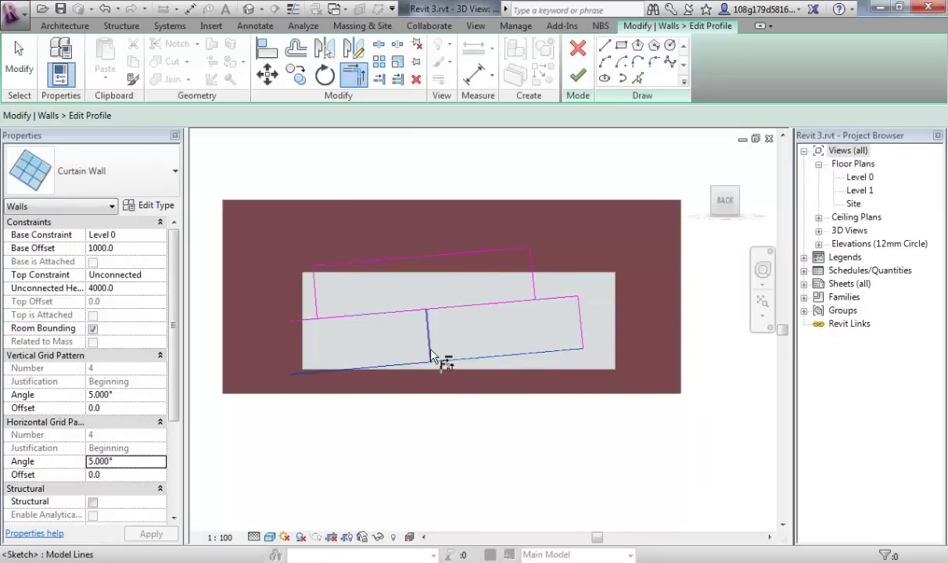
pyautogui.click(430, 323)
pyautogui.click(338, 321)
pyautogui.click(316, 302)
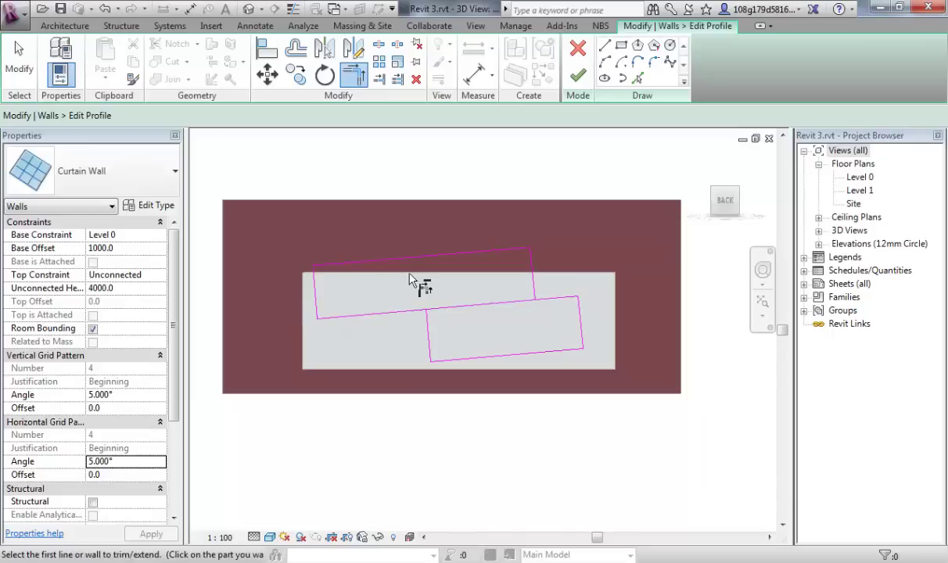
# Split the middle line, trim the remaining corners cleanly, and finish the stepped profile.
pyautogui.click(381, 47)
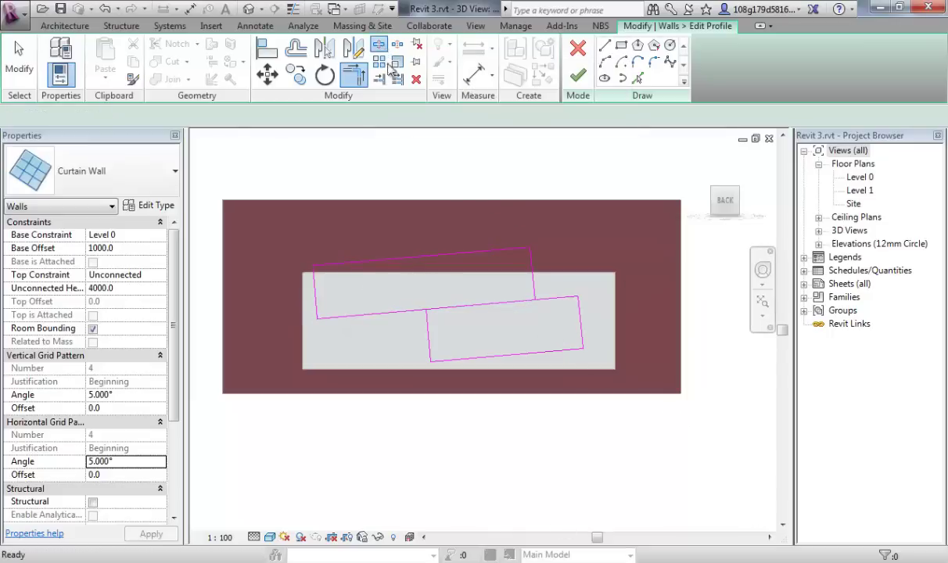
pyautogui.click(485, 304)
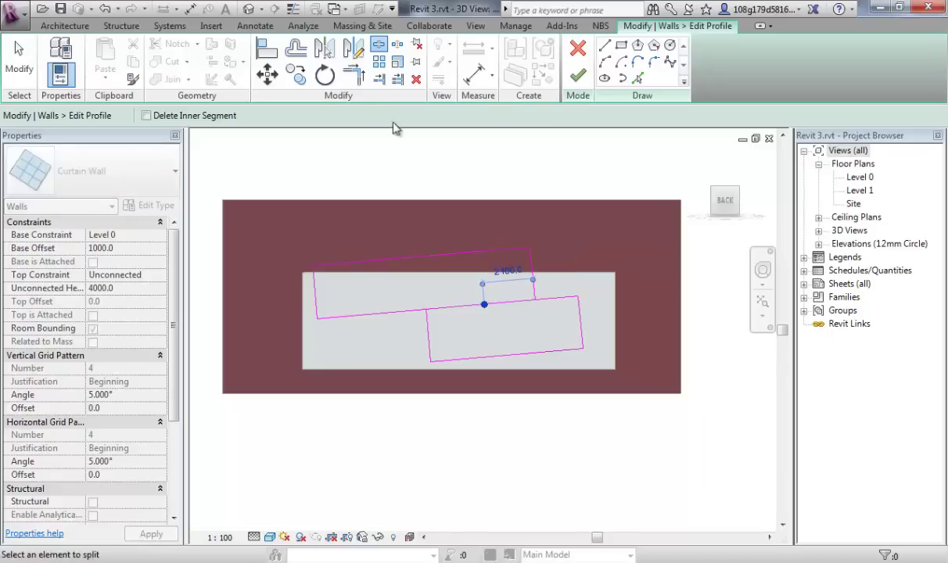
pyautogui.click(354, 74)
pyautogui.click(427, 321)
pyautogui.click(404, 313)
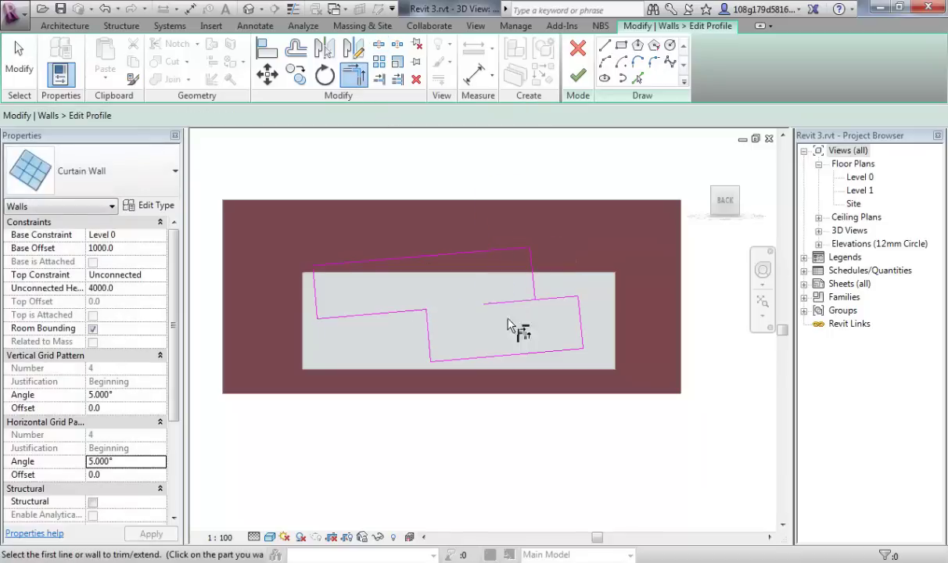
pyautogui.click(548, 301)
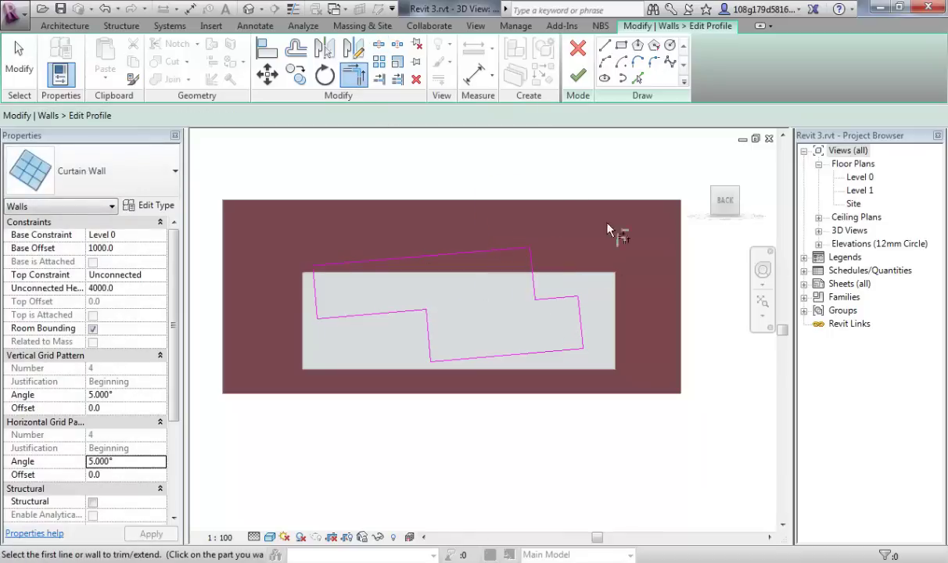
pyautogui.click(580, 78)
pyautogui.click(415, 176)
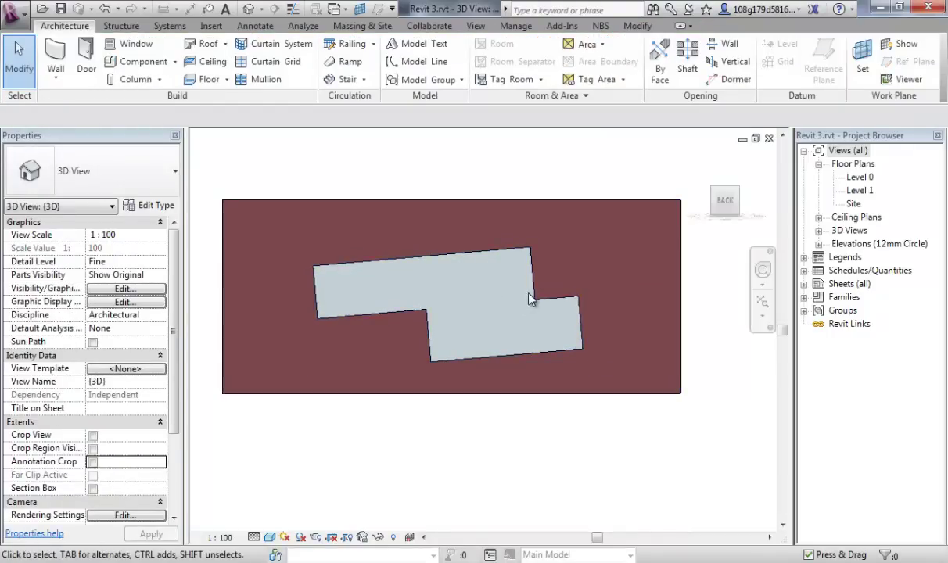
pyautogui.moveTo(724, 202); pyautogui.dragTo(714, 237)
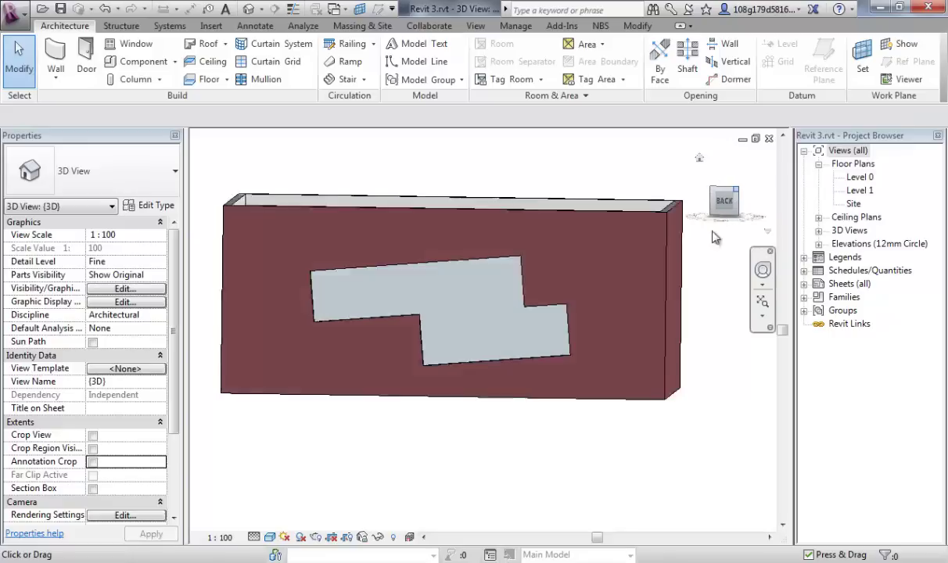
pyautogui.keyDown('shift'); pyautogui.moveTo(417, 470); pyautogui.dragTo(434, 394, button='middle'); pyautogui.keyUp('shift')
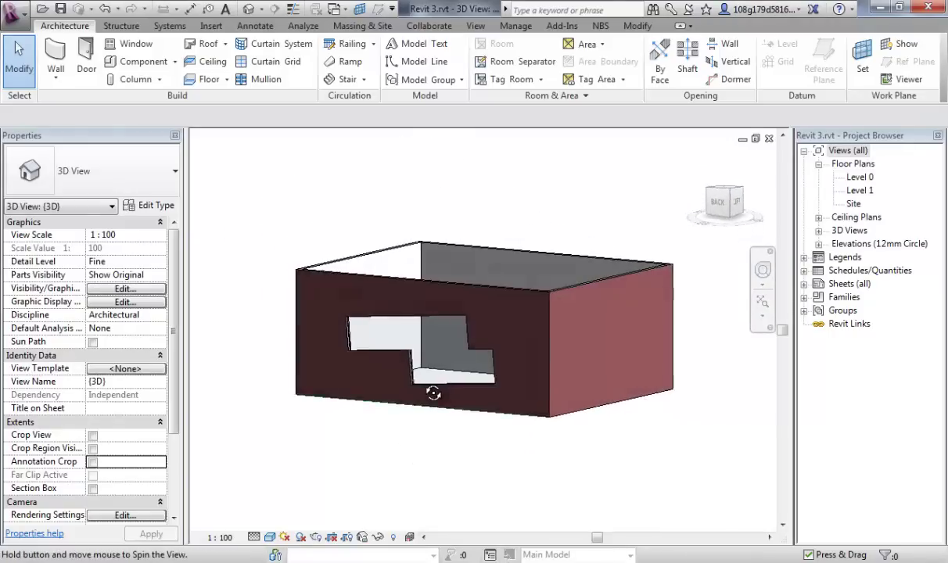
pyautogui.scroll(4, 407, 384)
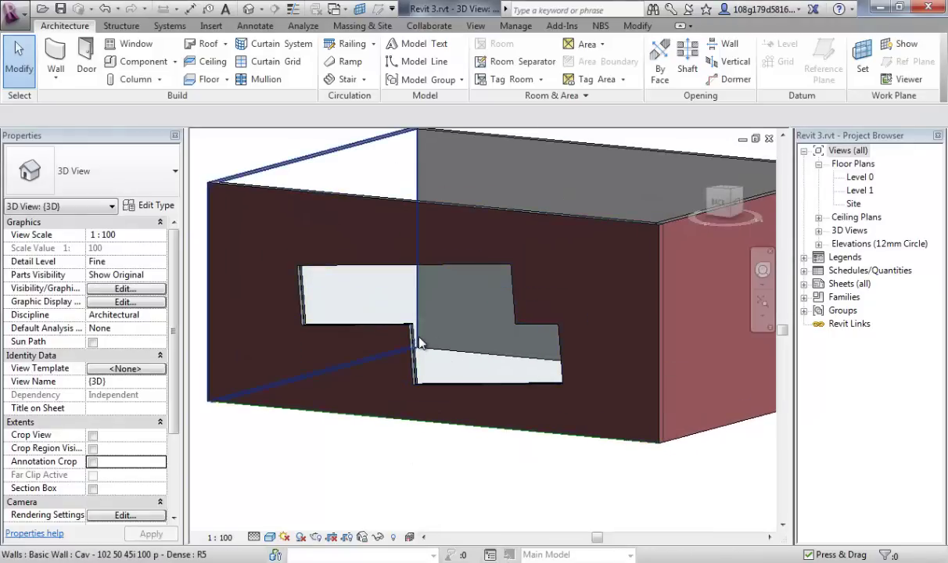
pyautogui.click(423, 322)
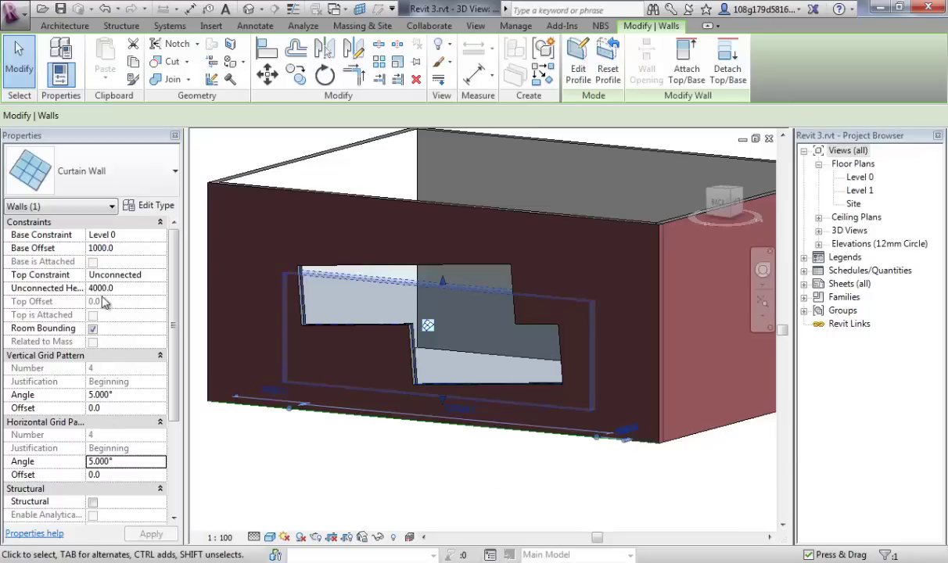
pyautogui.click(329, 484)
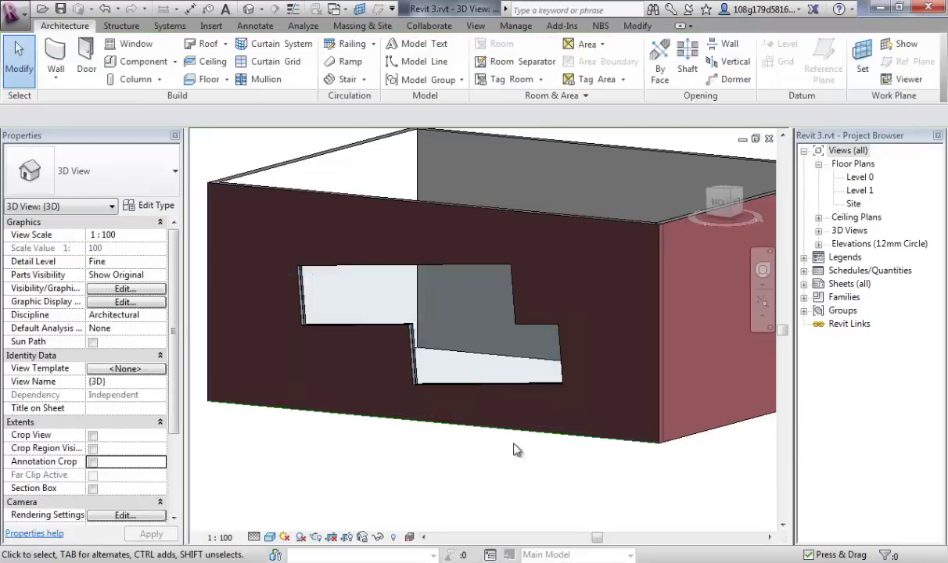
# Add three vertical and two horizontal curtain grid lines across the stepped curtain wall's panels.
pyautogui.click(270, 66)
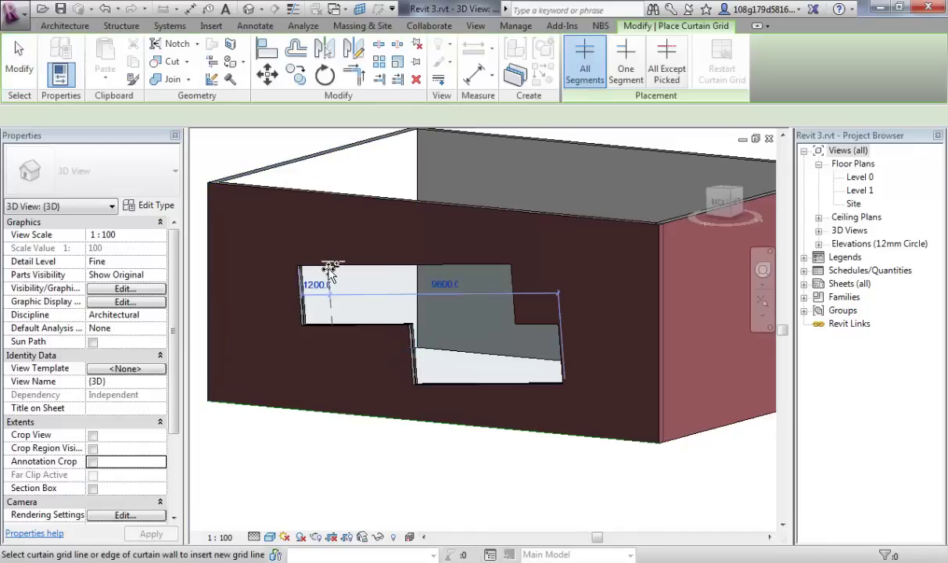
pyautogui.click(370, 268)
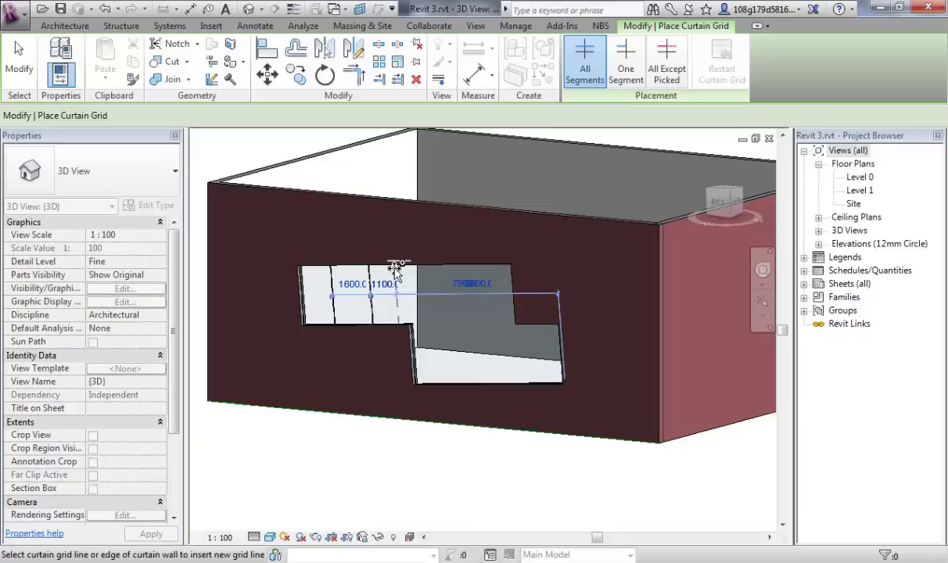
pyautogui.click(396, 270)
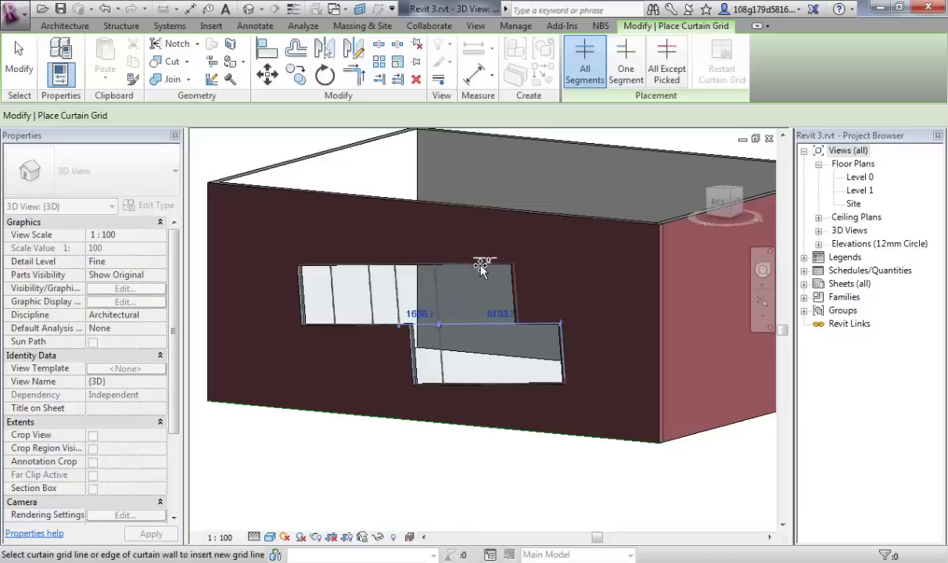
pyautogui.click(456, 254)
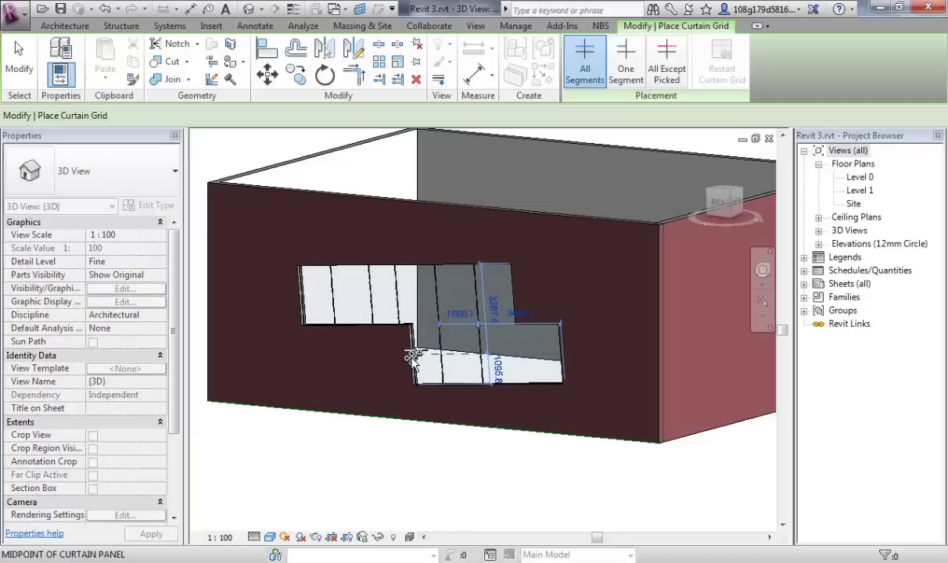
pyautogui.click(410, 355)
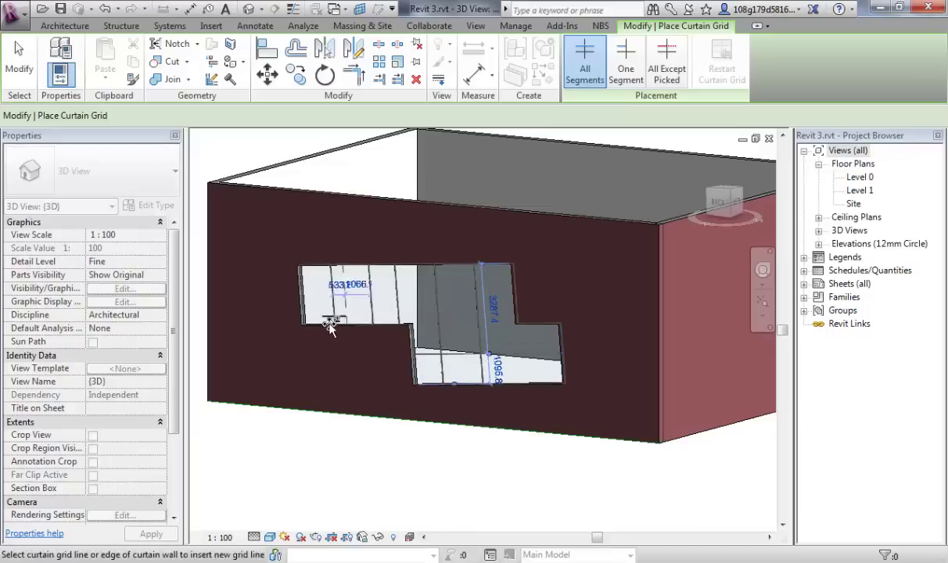
pyautogui.click(301, 291)
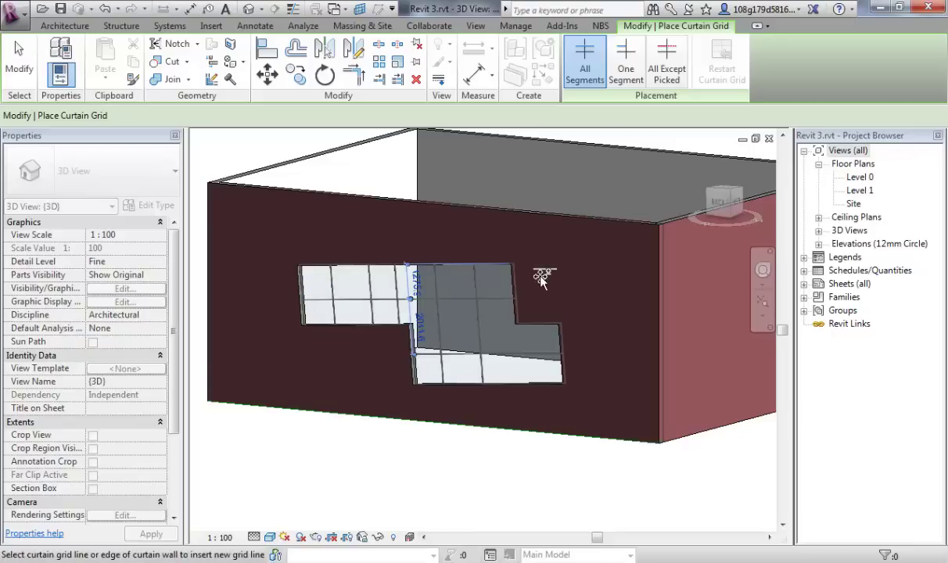
pyautogui.press('Escape')
pyautogui.press('Escape')
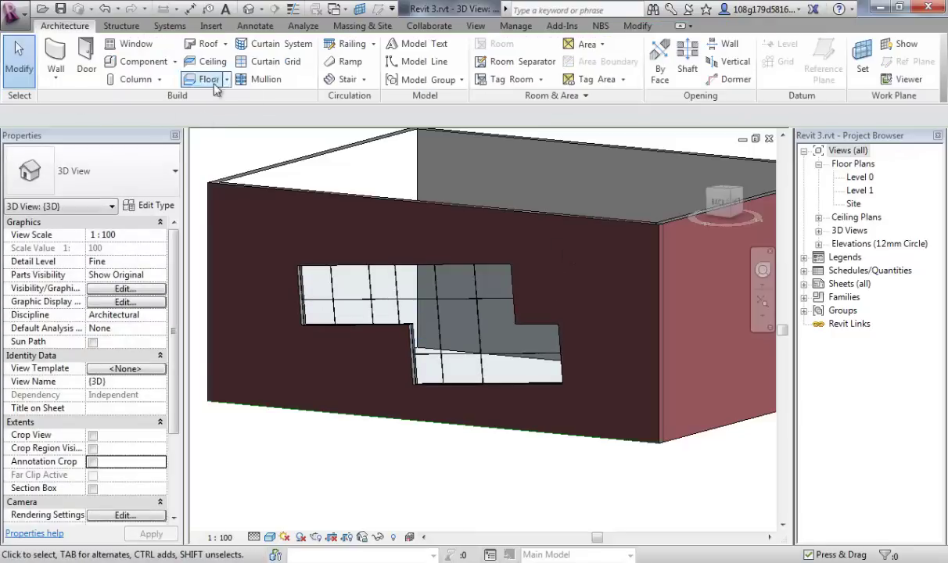
pyautogui.click(267, 61)
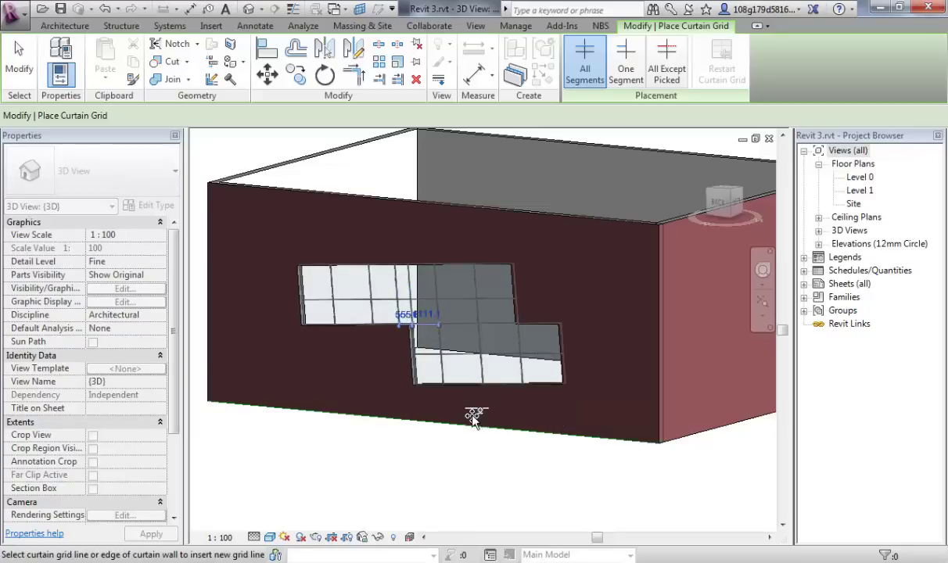
pyautogui.press('Escape')
pyautogui.keyDown('shift'); pyautogui.moveTo(461, 430); pyautogui.dragTo(407, 391, button='middle'); pyautogui.keyUp('shift')
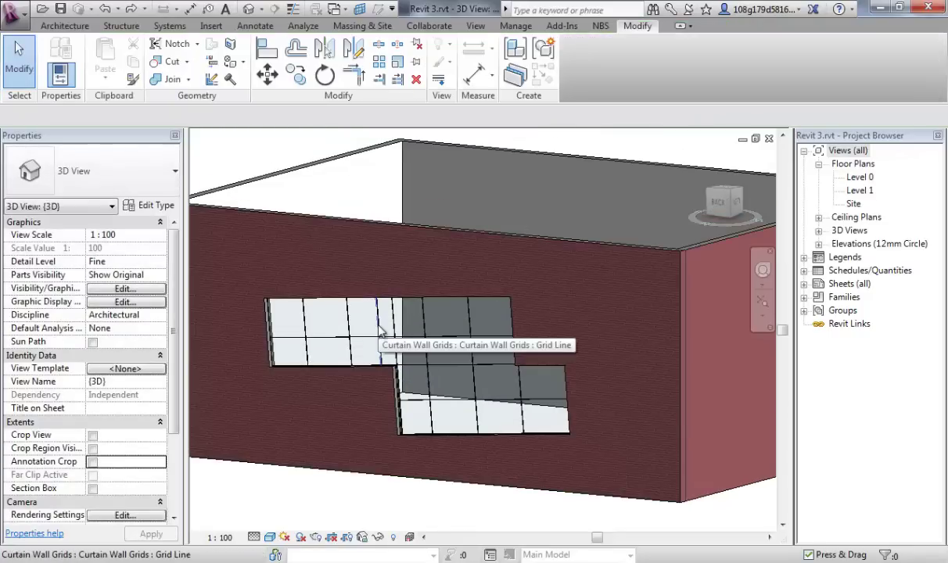
# Extend a vertical grid line down through the lower panels using Add/Remove Segments.
pyautogui.click(381, 332)
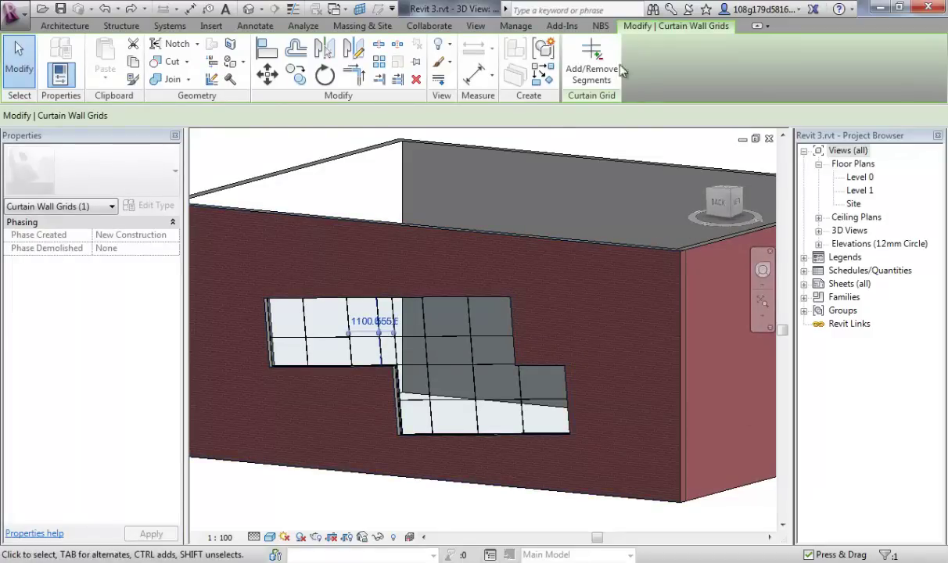
pyautogui.click(595, 56)
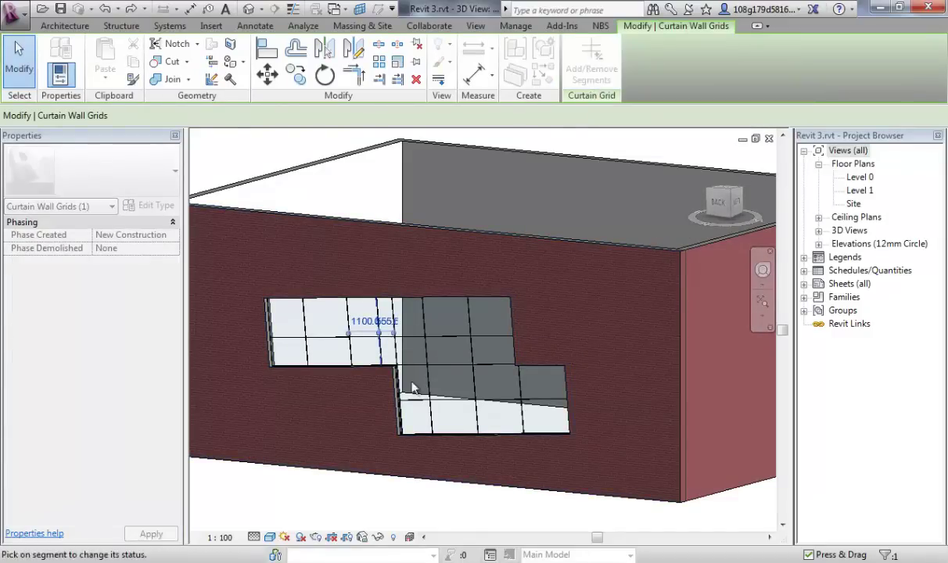
pyautogui.click(382, 357)
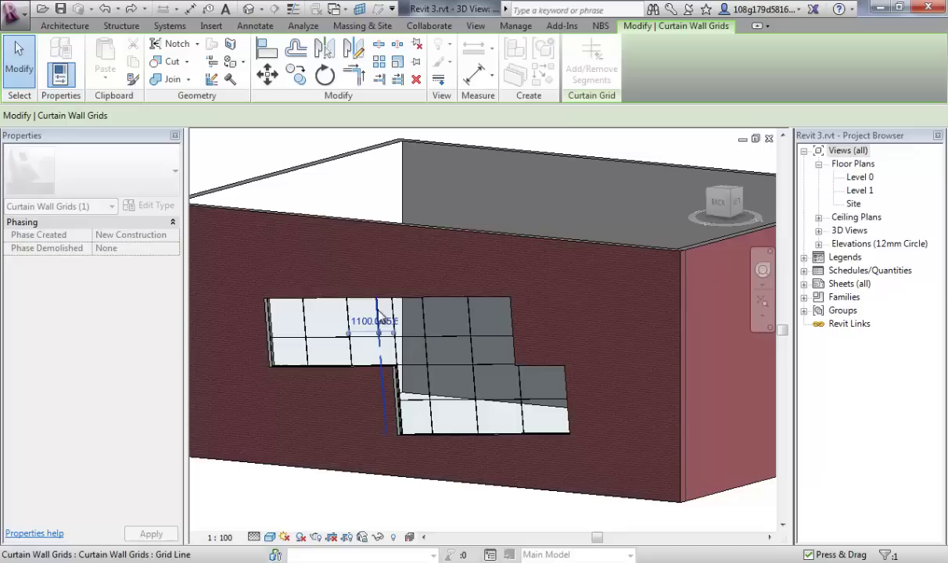
pyautogui.press('Escape')
pyautogui.press('Escape')
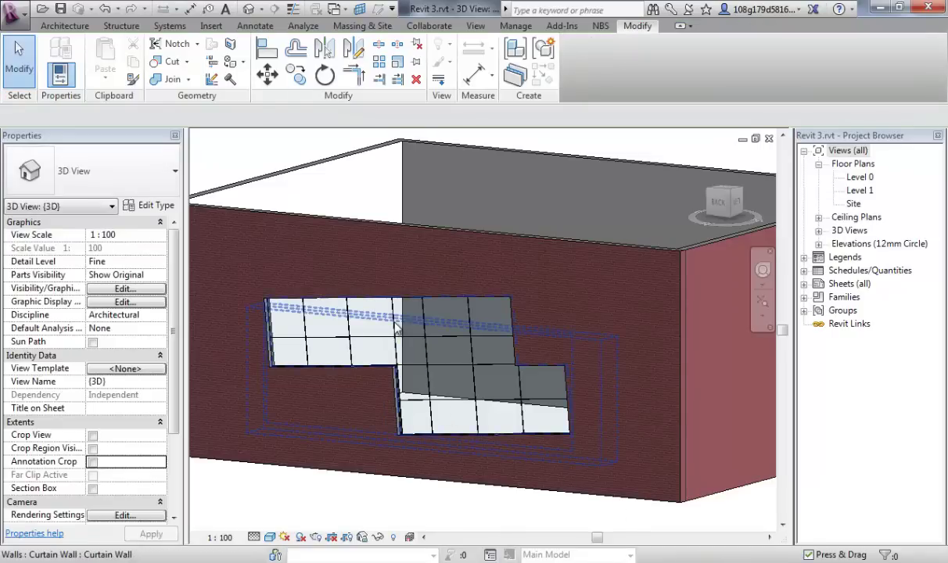
# Try shifting a second vertical grid line right, revert it, and recentre the curtain wall view.
pyautogui.click(429, 319)
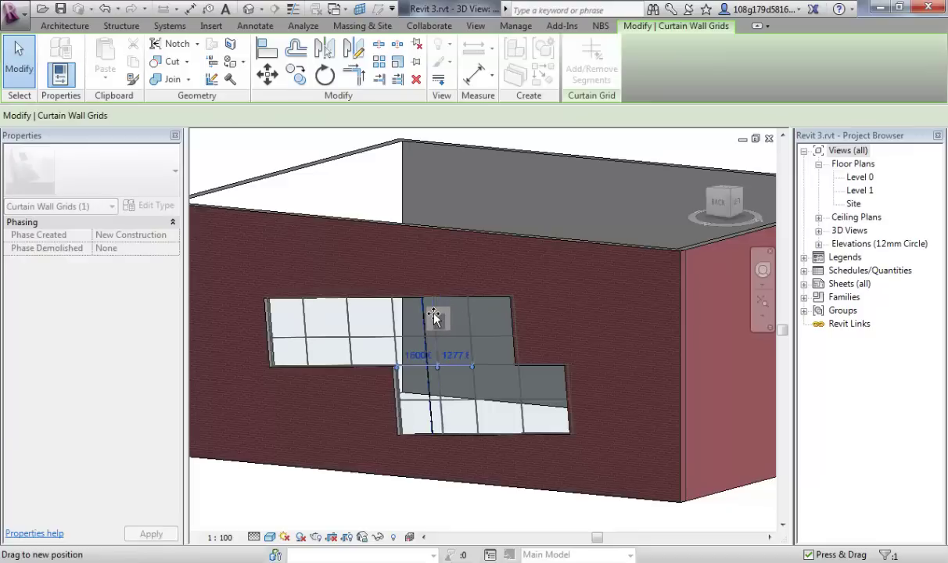
pyautogui.moveTo(434, 317); pyautogui.dragTo(485, 318)
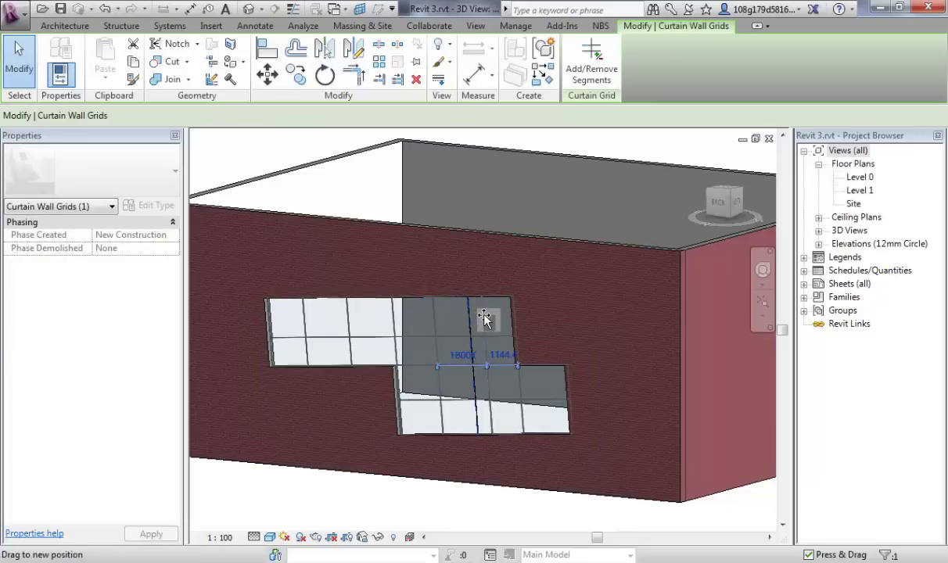
pyautogui.hotkey('ctrl', 'z')
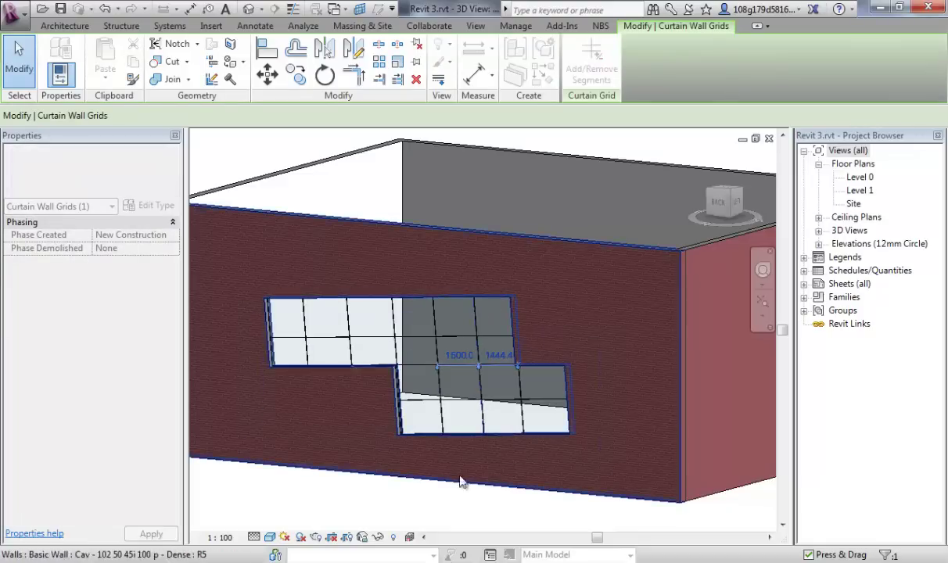
pyautogui.click(642, 508)
pyautogui.scroll(3, 327, 473)
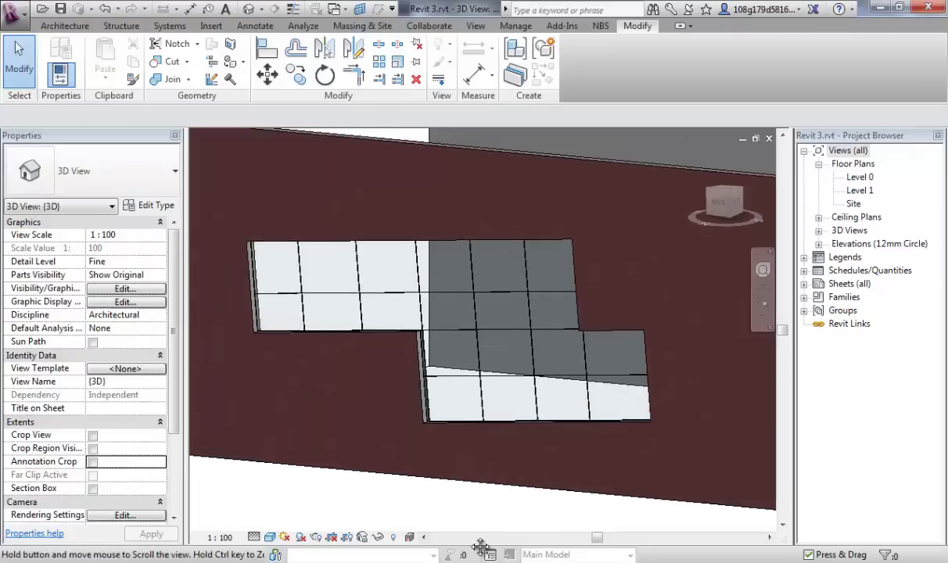
pyautogui.click(347, 296)
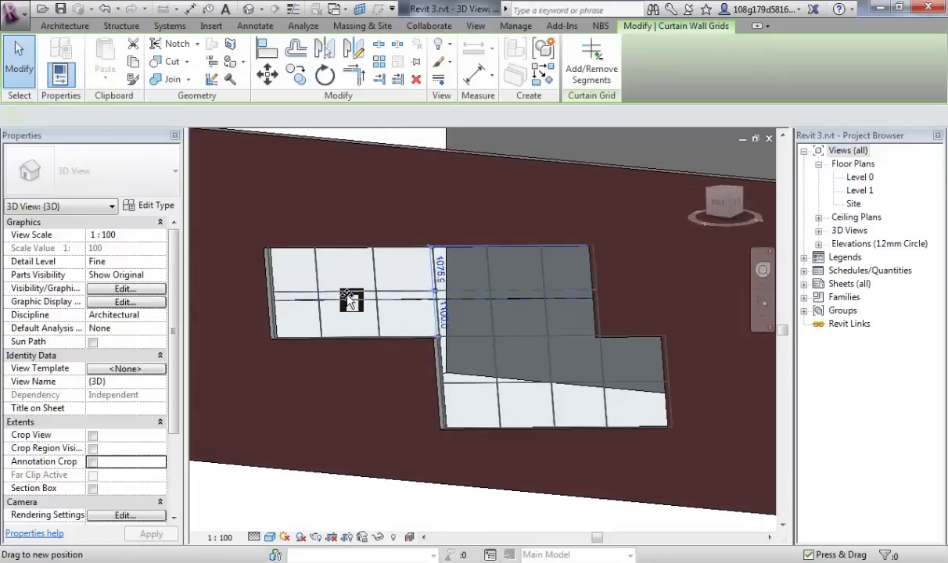
pyautogui.click(364, 537)
pyautogui.click(392, 493)
pyautogui.moveTo(405, 502); pyautogui.dragTo(423, 502, button='middle')
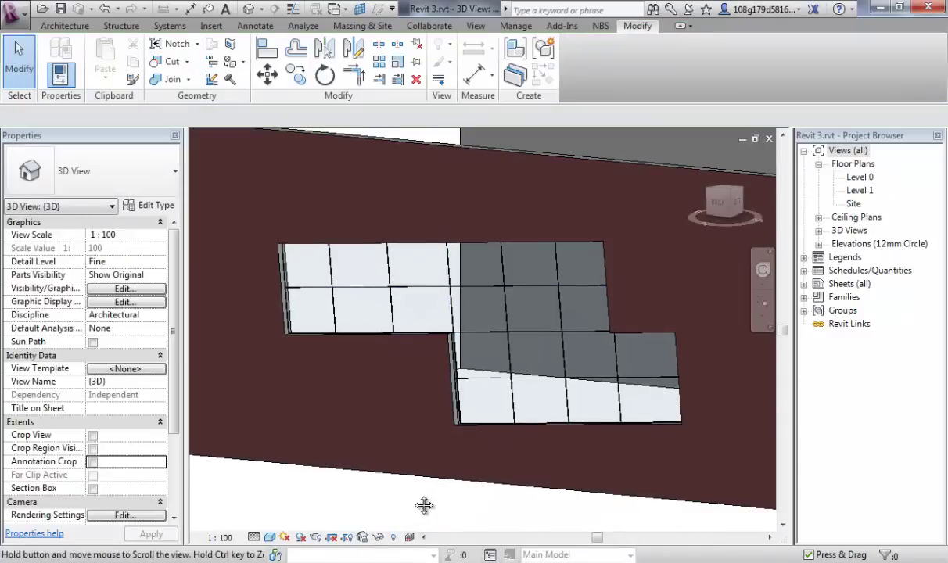
pyautogui.click(66, 26)
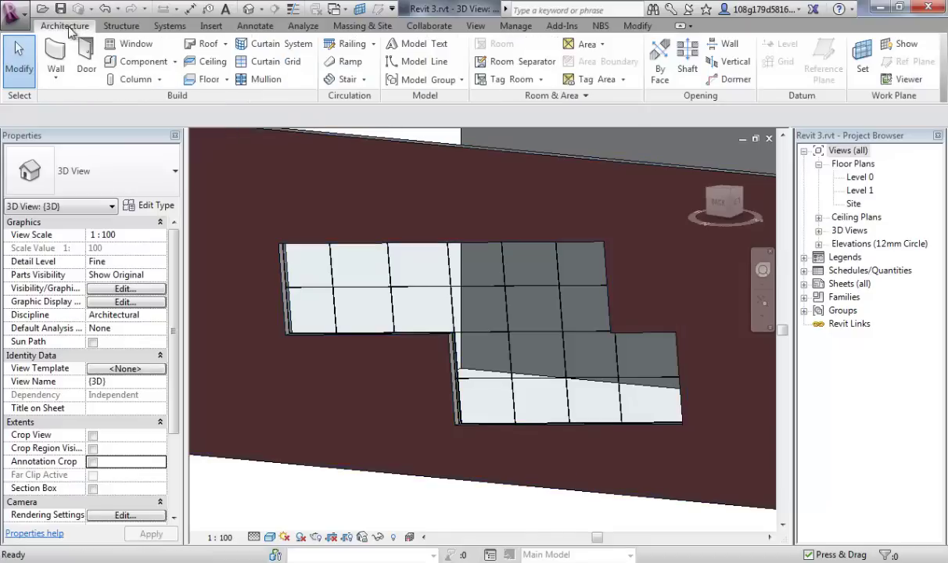
# Place 50 x 150mm rectangular mullions on all grid lines, deleting those that cannot be created.
pyautogui.click(263, 79)
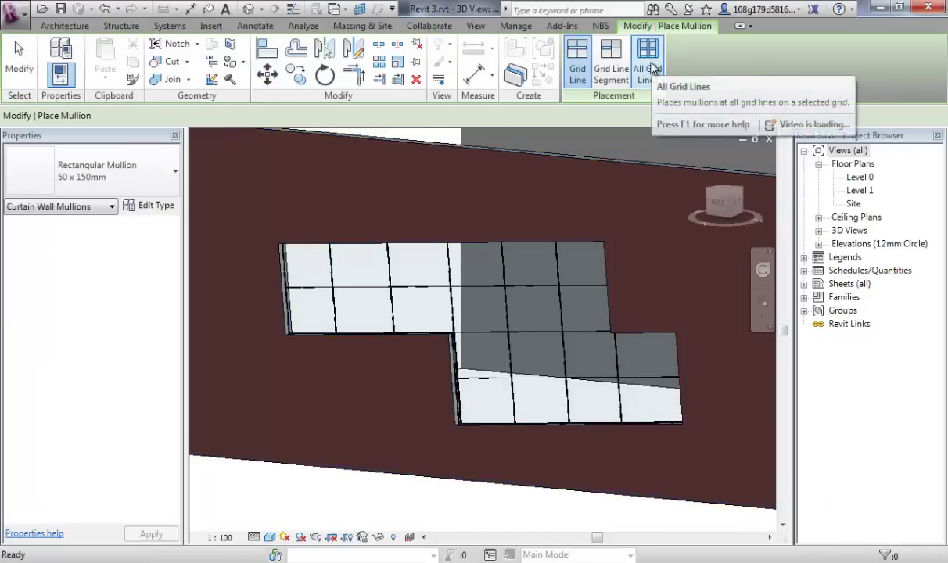
pyautogui.click(649, 71)
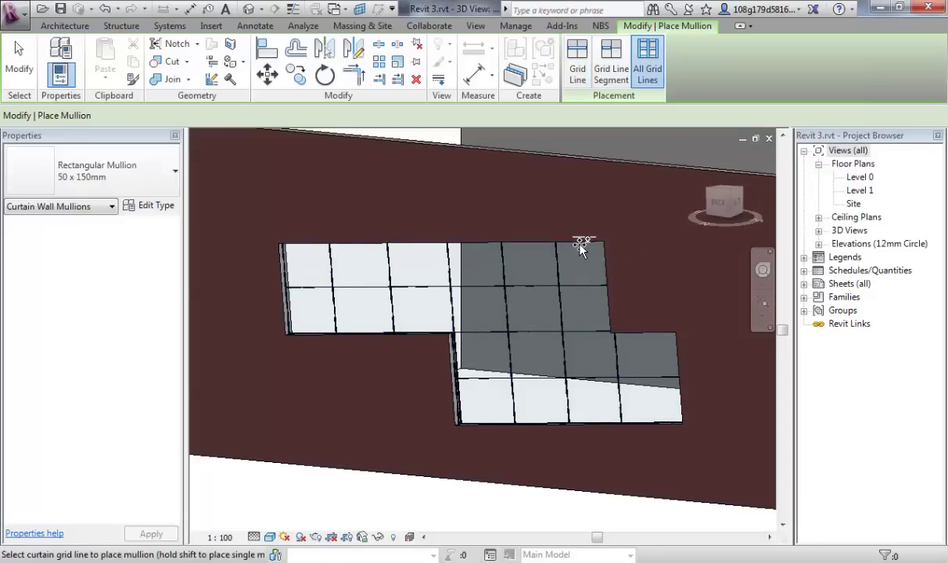
pyautogui.click(582, 241)
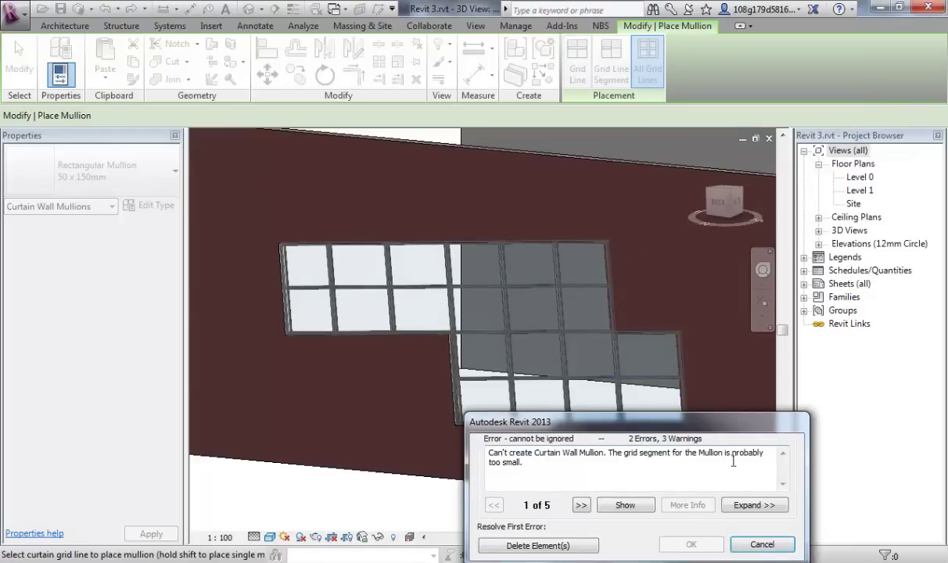
pyautogui.click(539, 547)
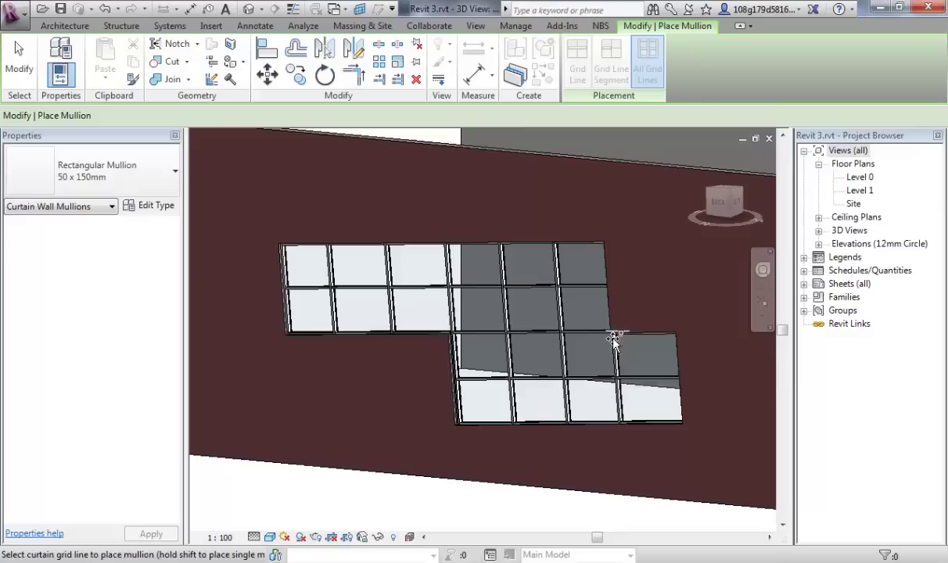
pyautogui.moveTo(487, 521)
pyautogui.keyDown('shift'); pyautogui.mouseDown(button='middle')
pyautogui.moveTo(538, 514)
pyautogui.moveTo(487, 518)
pyautogui.mouseUp(button='middle'); pyautogui.keyUp('shift')
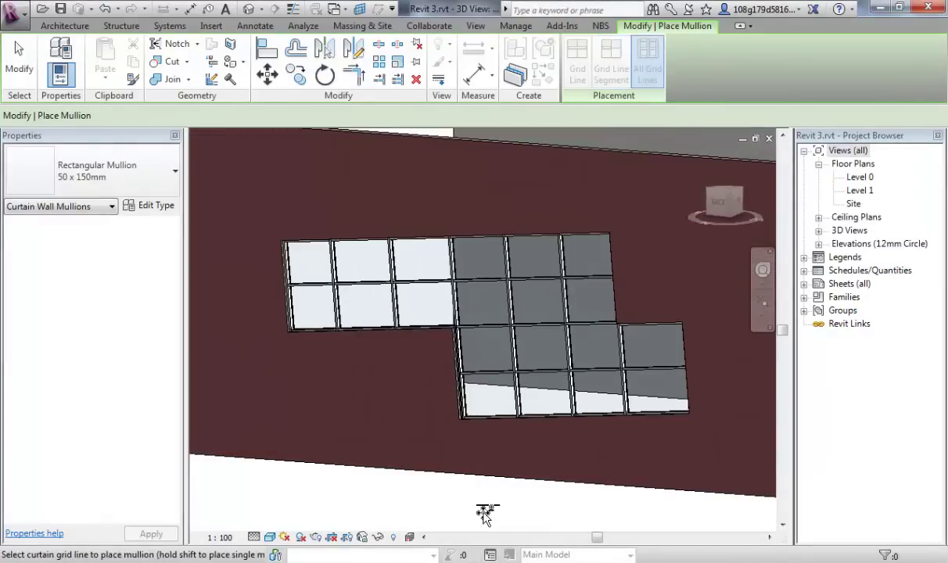
pyautogui.scroll(1, 487, 522)
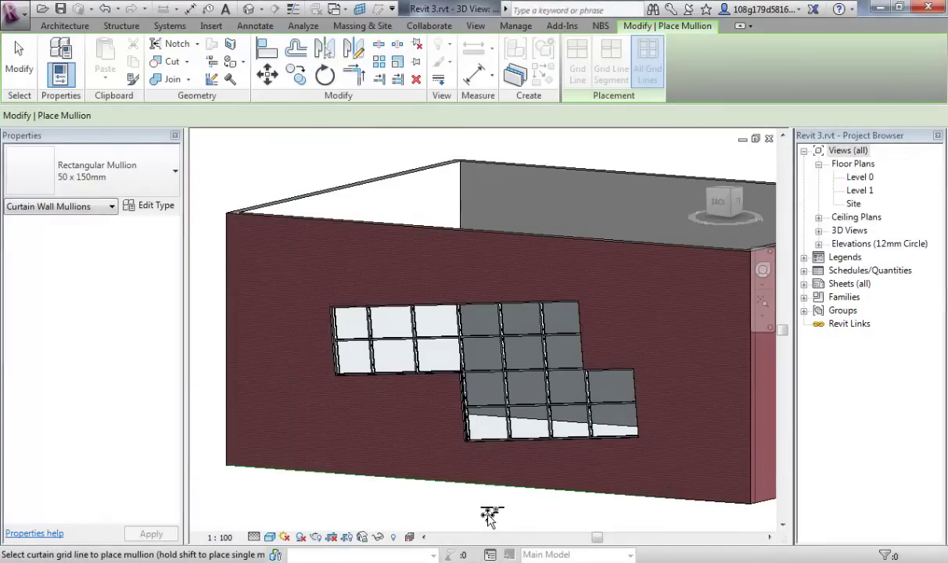
pyautogui.press('Escape')
pyautogui.press('Escape')
pyautogui.scroll(-2, 542, 479)
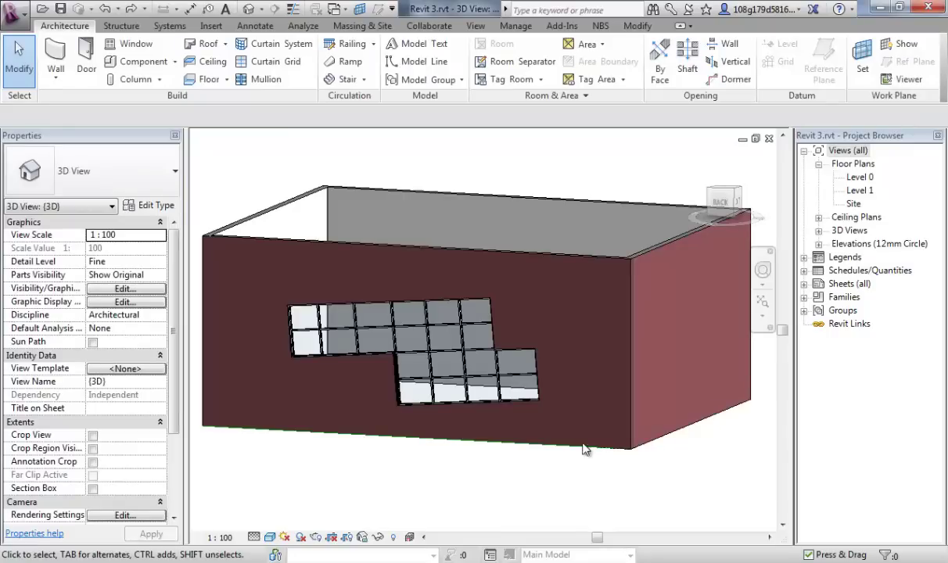
# Duplicate the Curtain Wall type as Curtain Wall 3 with both grid angles set to 0.
pyautogui.keyDown('shift'); pyautogui.moveTo(665, 468); pyautogui.dragTo(610, 421, button='middle'); pyautogui.keyUp('shift')
pyautogui.press('w')
pyautogui.press('a')
pyautogui.click(165, 166)
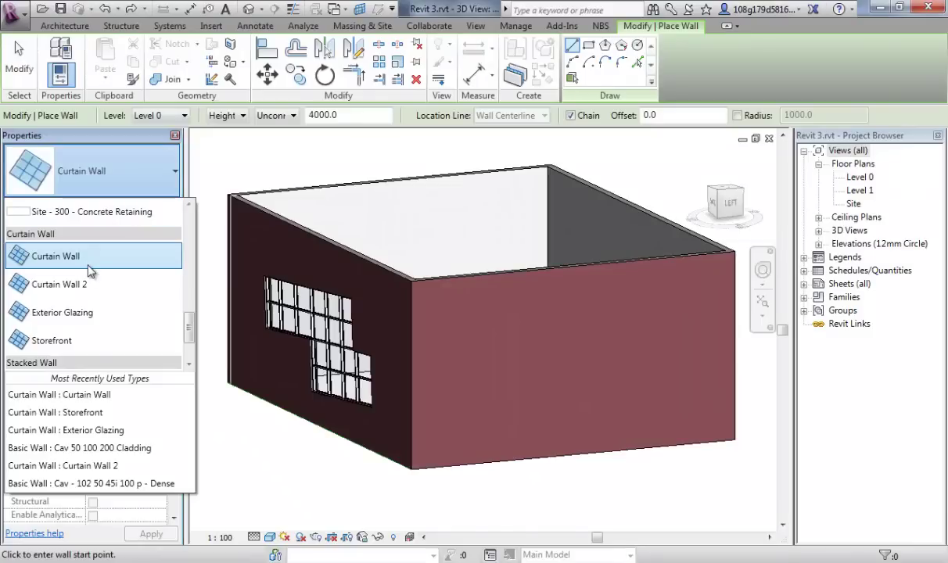
pyautogui.click(91, 264)
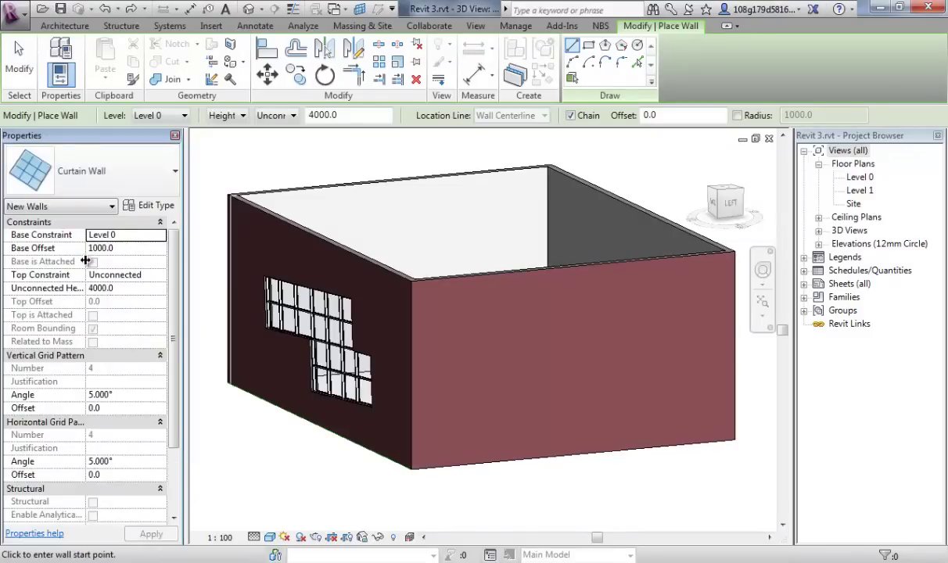
pyautogui.click(161, 207)
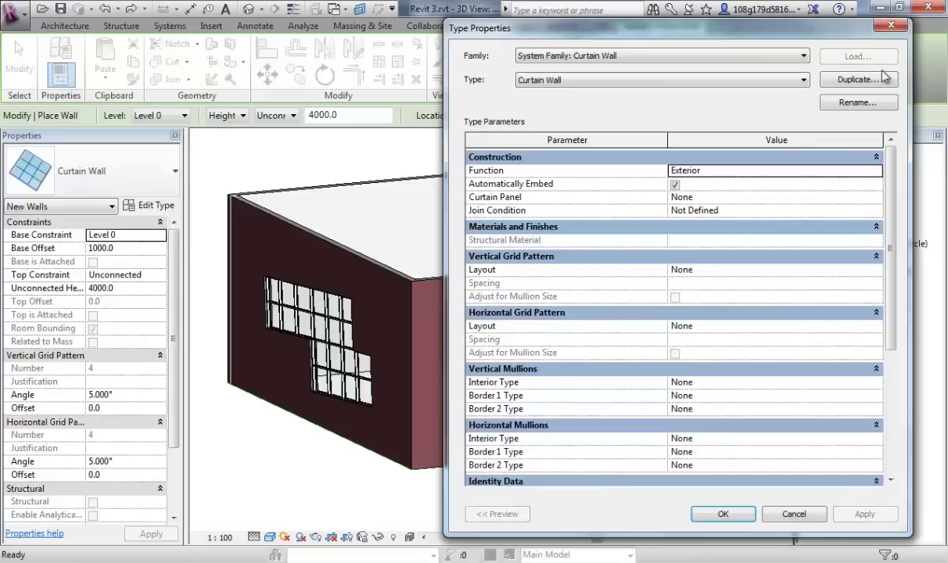
pyautogui.click(859, 79)
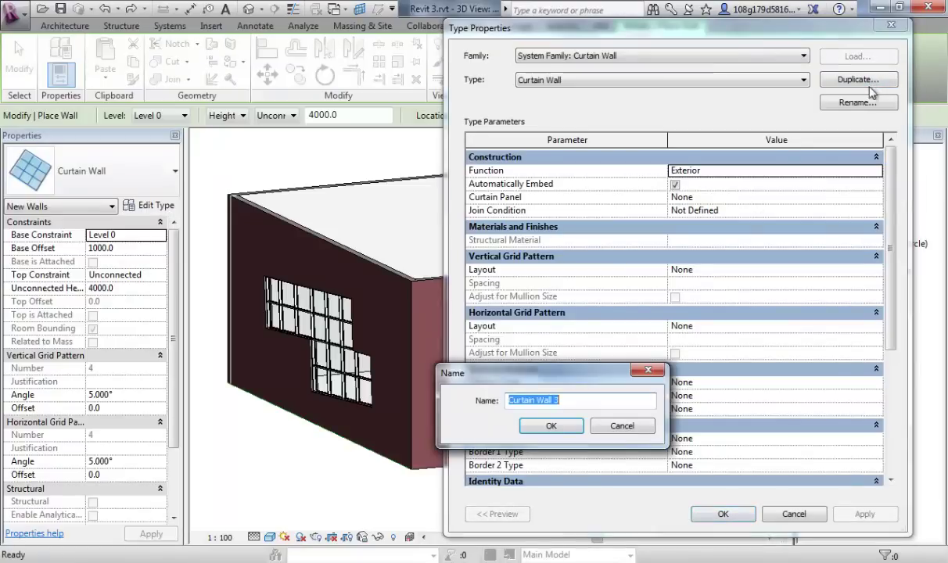
pyautogui.click(553, 426)
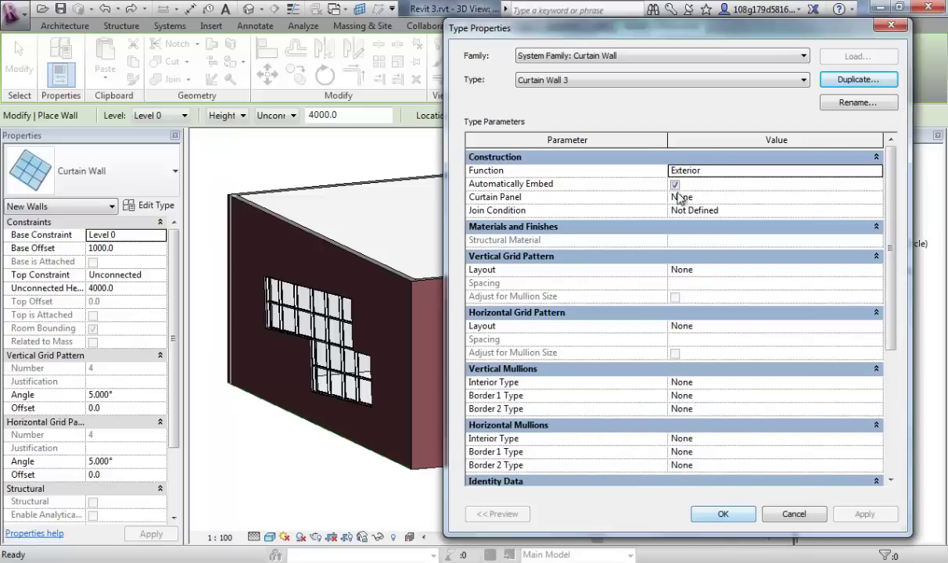
pyautogui.click(723, 515)
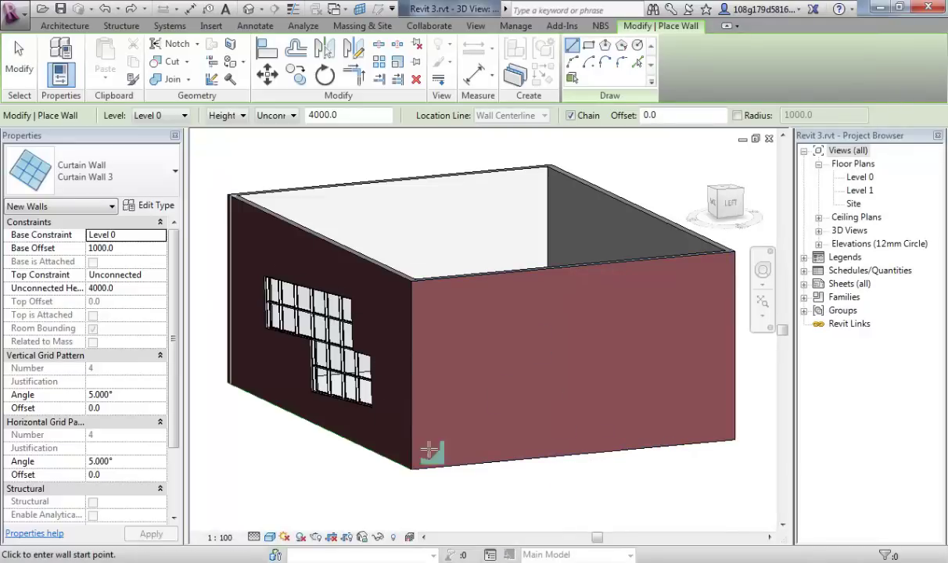
pyautogui.click(126, 394)
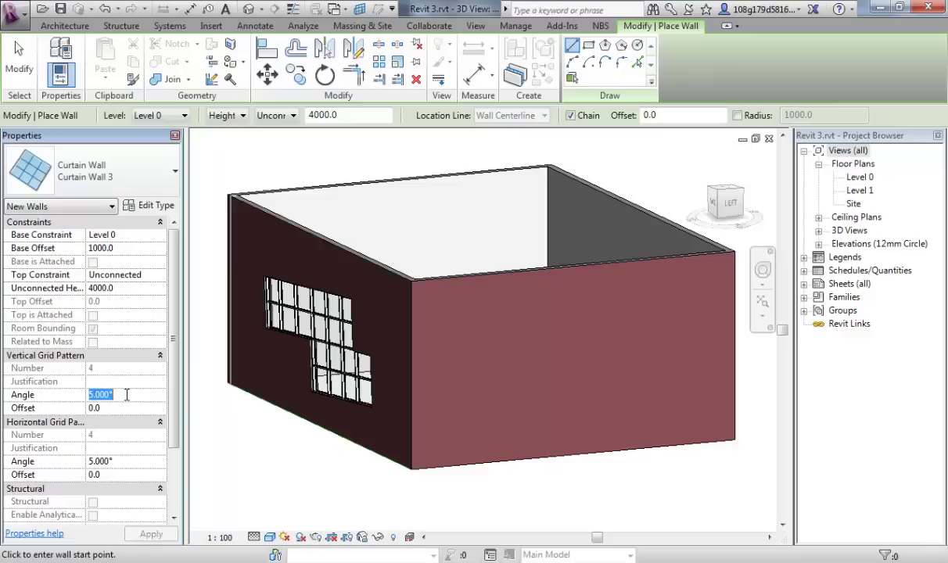
pyautogui.click(121, 461)
pyautogui.write('0')
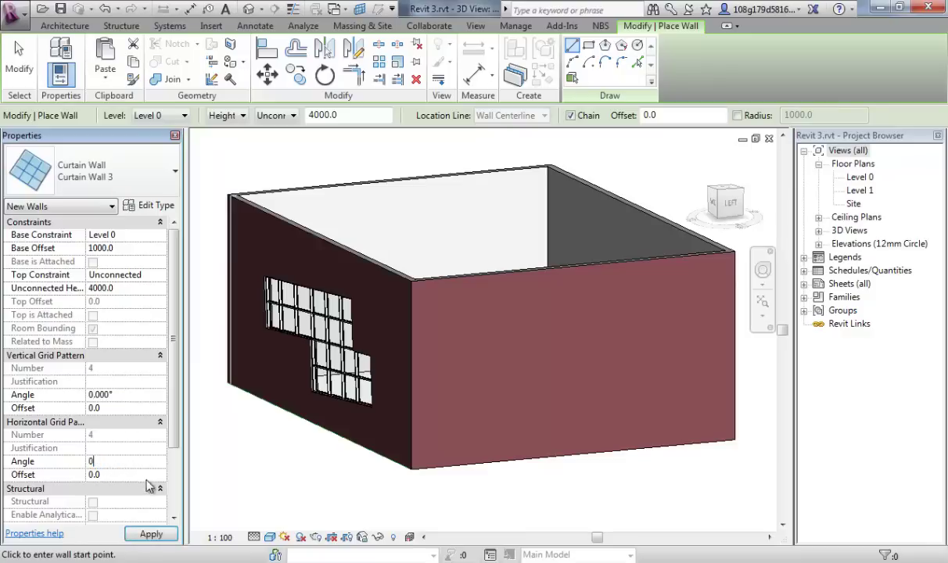
# Draw the Curtain Wall 3 across the right brick wall and view it from the LEFT.
pyautogui.click(482, 460)
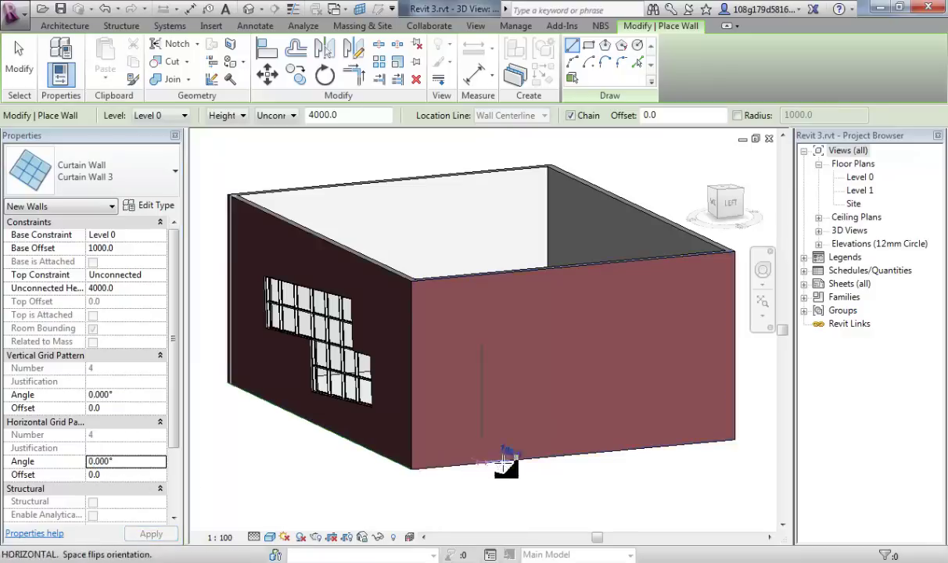
pyautogui.click(677, 446)
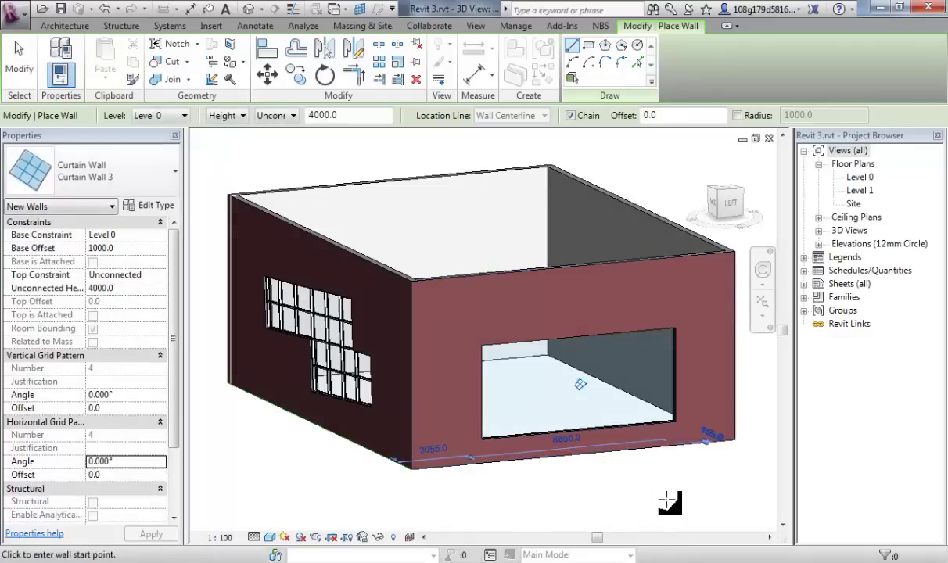
pyautogui.press('Escape')
pyautogui.press('Escape')
pyautogui.click(732, 201)
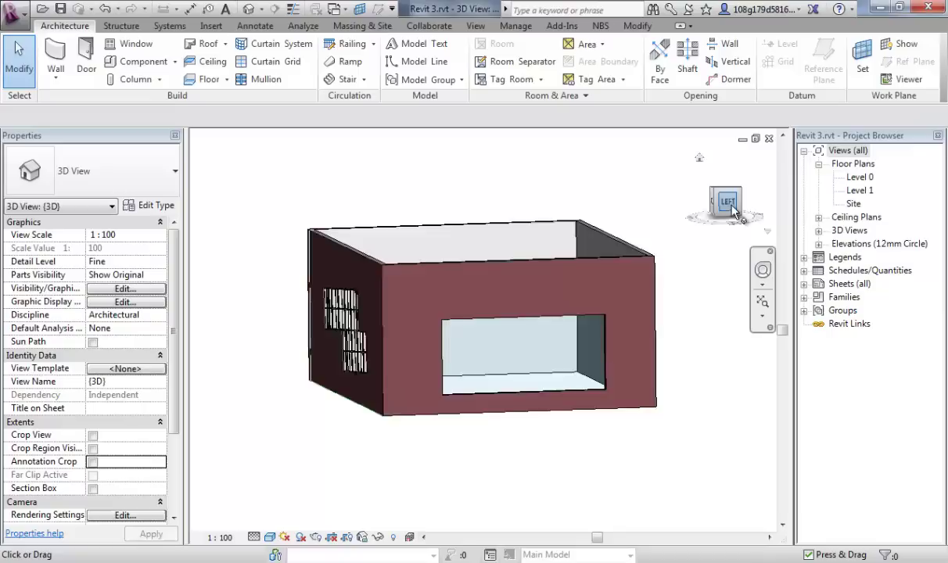
pyautogui.scroll(3, 478, 331)
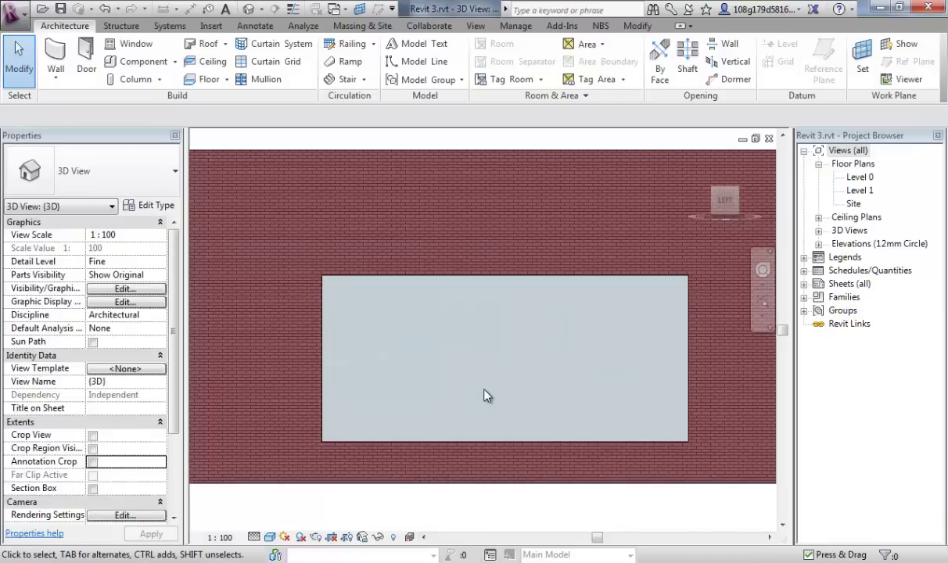
pyautogui.scroll(-2, 509, 403)
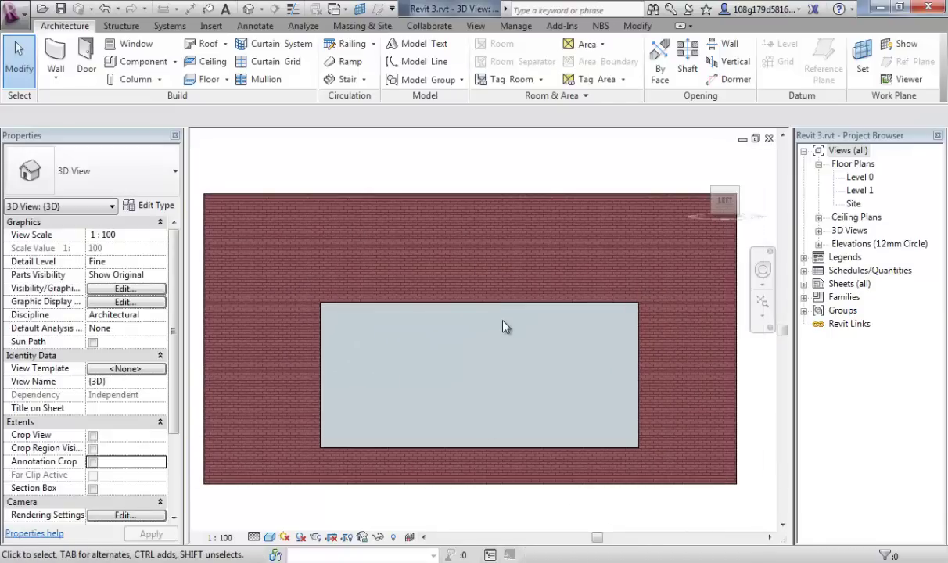
# Open the new curtain wall's rectangular profile sketch for editing.
pyautogui.click(638, 310)
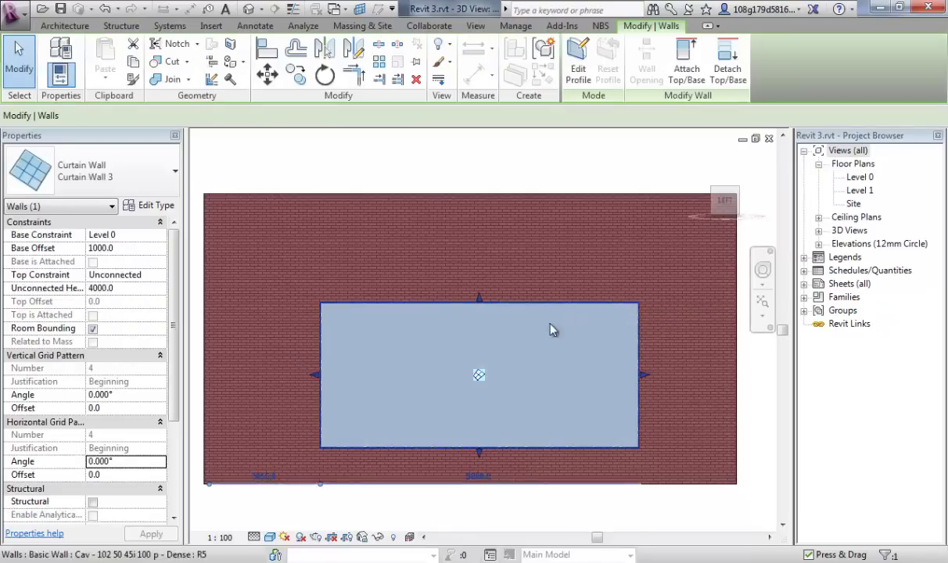
pyautogui.click(579, 63)
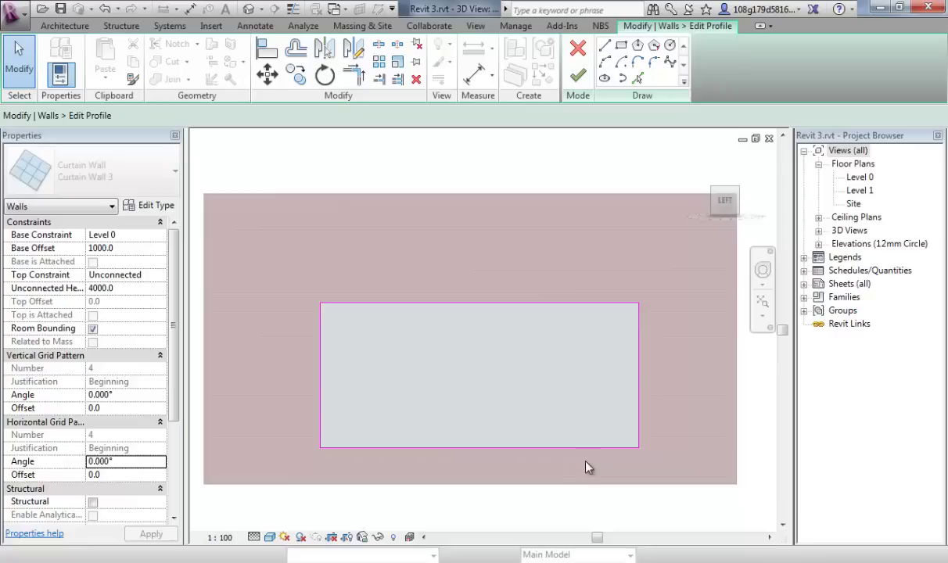
pyautogui.moveTo(535, 417); pyautogui.dragTo(657, 279)
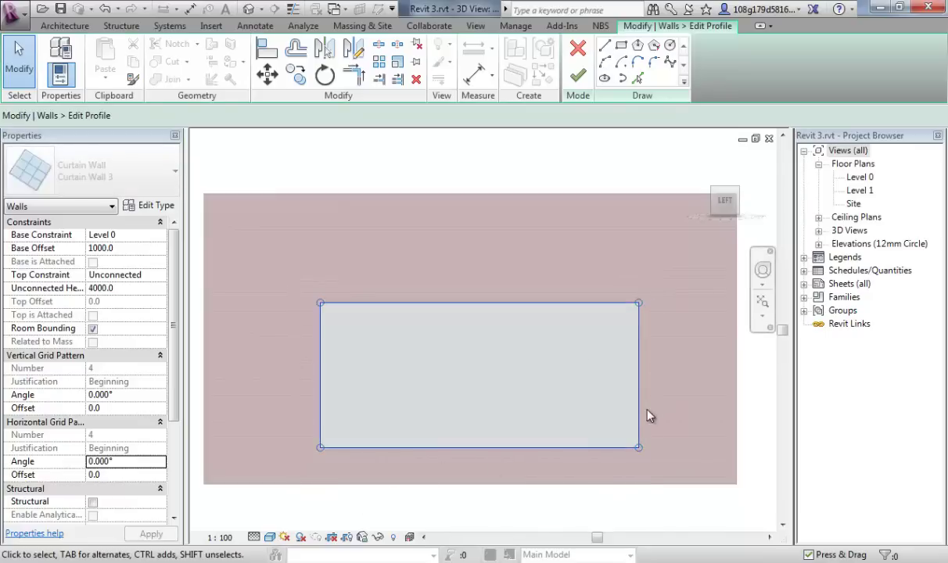
pyautogui.click(592, 489)
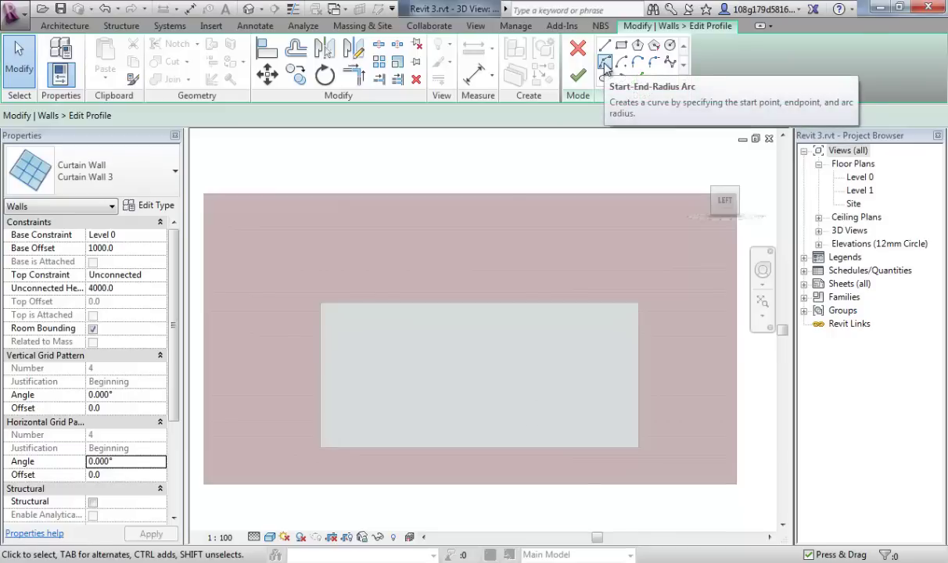
# Sketch a 12245.0 mm start-end-radius arc spanning the opening and check its centre mark.
pyautogui.click(605, 64)
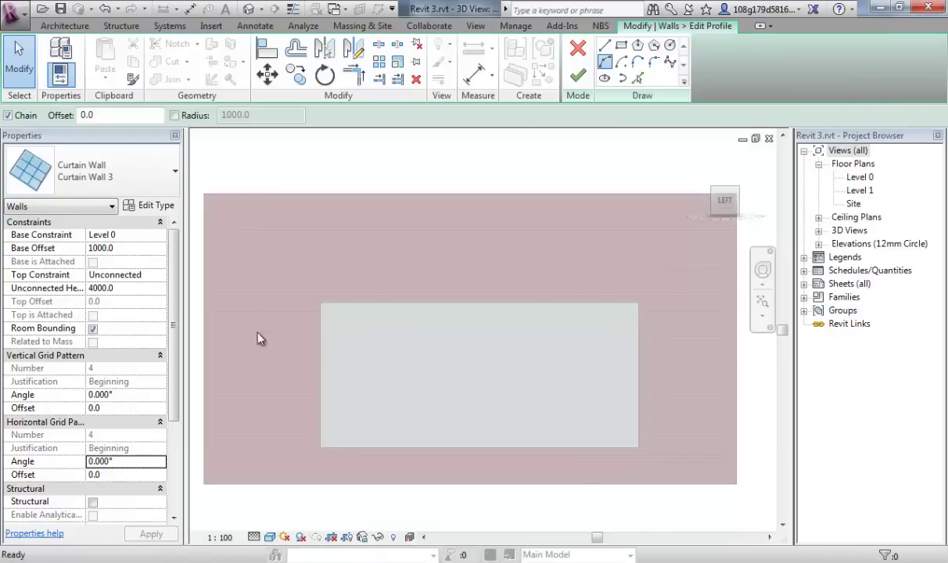
pyautogui.click(274, 403)
pyautogui.click(689, 403)
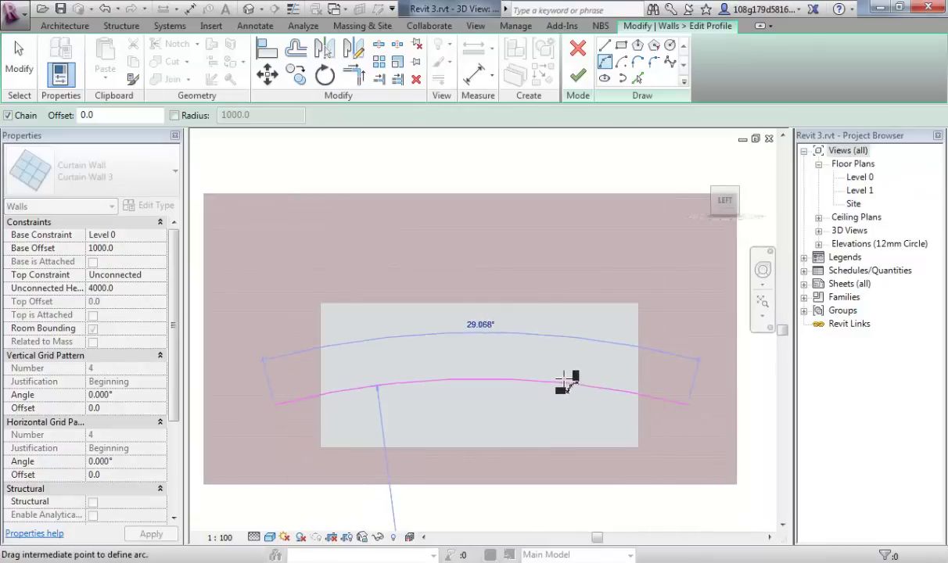
pyautogui.click(500, 339)
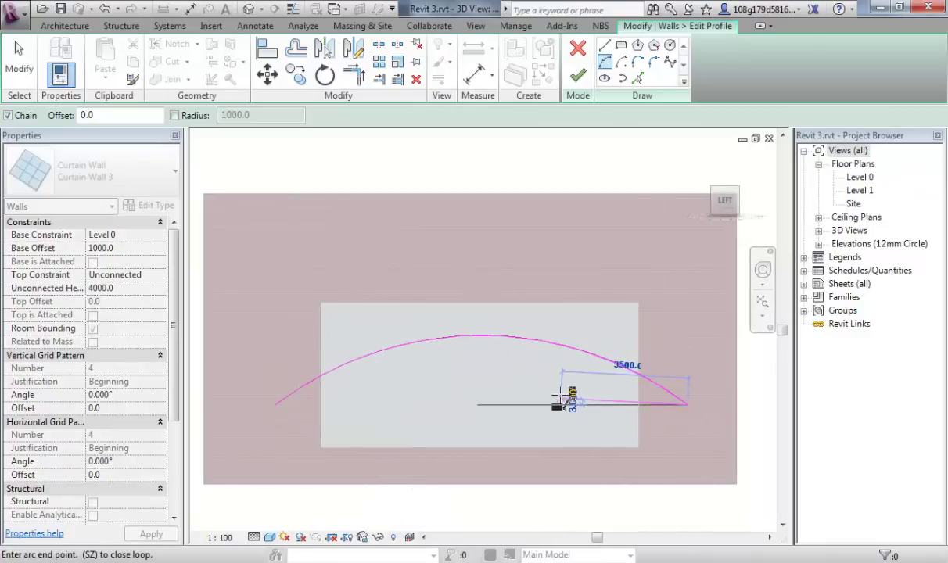
pyautogui.scroll(-3, 563, 391)
pyautogui.moveTo(546, 387); pyautogui.dragTo(544, 271, button='middle')
pyautogui.press('Escape')
pyautogui.press('Escape')
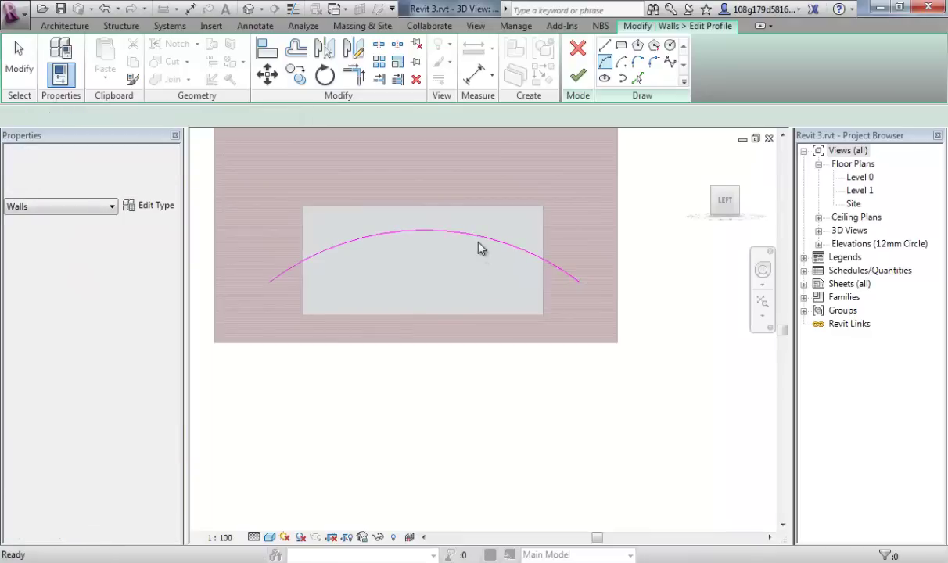
pyautogui.click(479, 237)
pyautogui.moveTo(487, 391); pyautogui.dragTo(561, 436, button='middle')
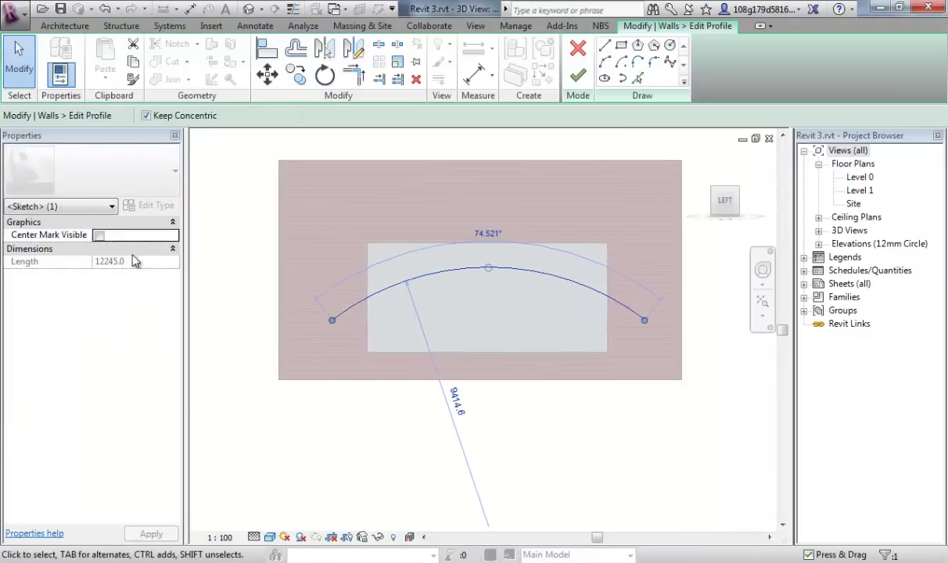
pyautogui.click(99, 236)
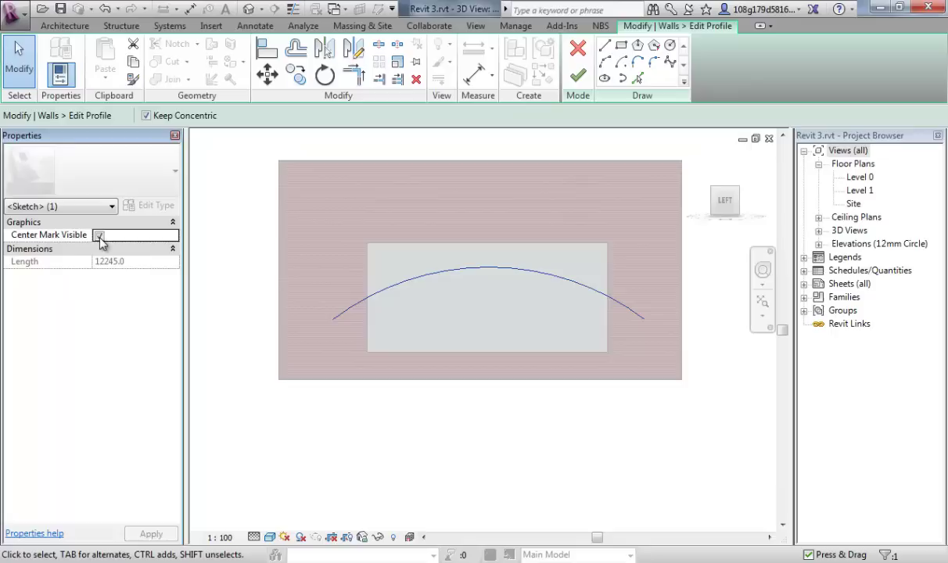
pyautogui.click(583, 457)
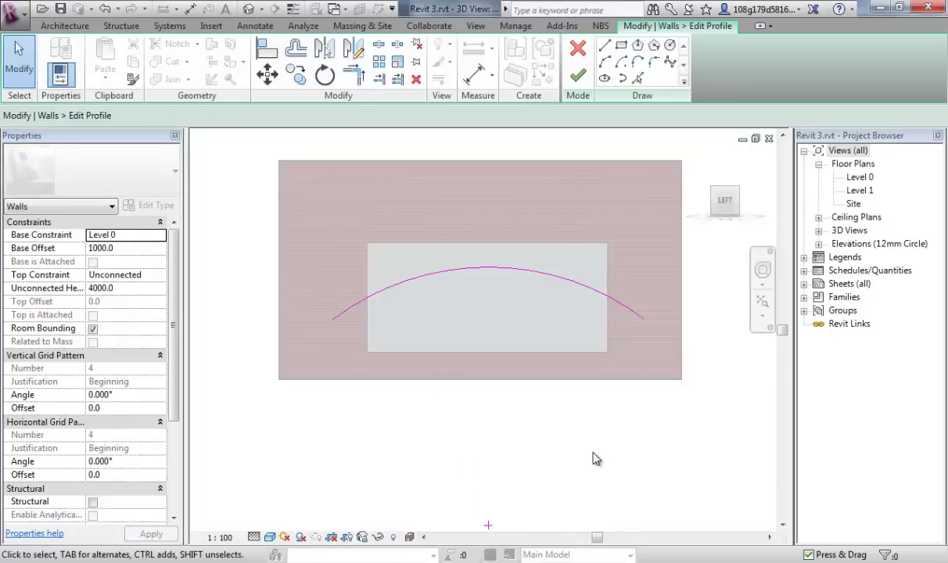
pyautogui.moveTo(502, 421); pyautogui.dragTo(512, 458, button='middle')
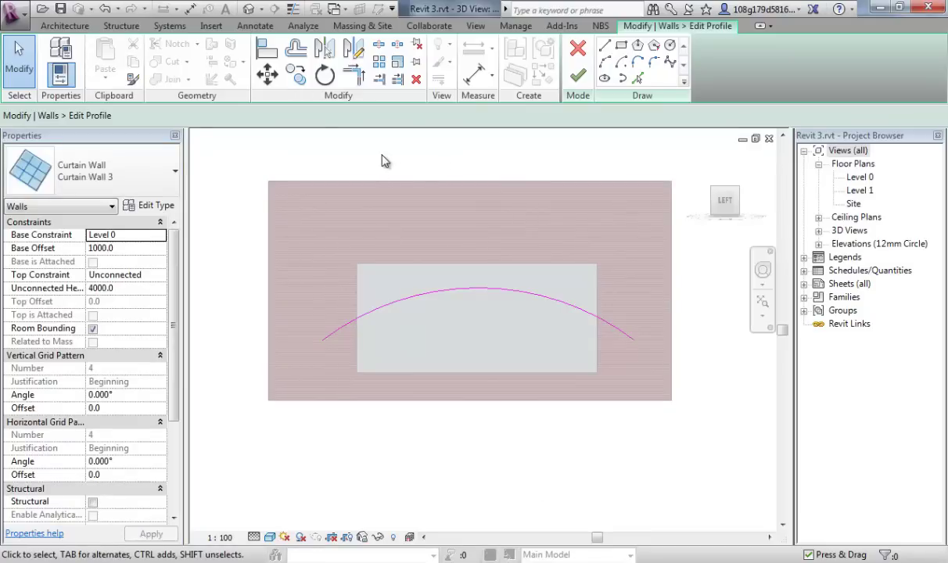
# Offset a parallel copy of the arc at a distance of 2000.
pyautogui.click(296, 48)
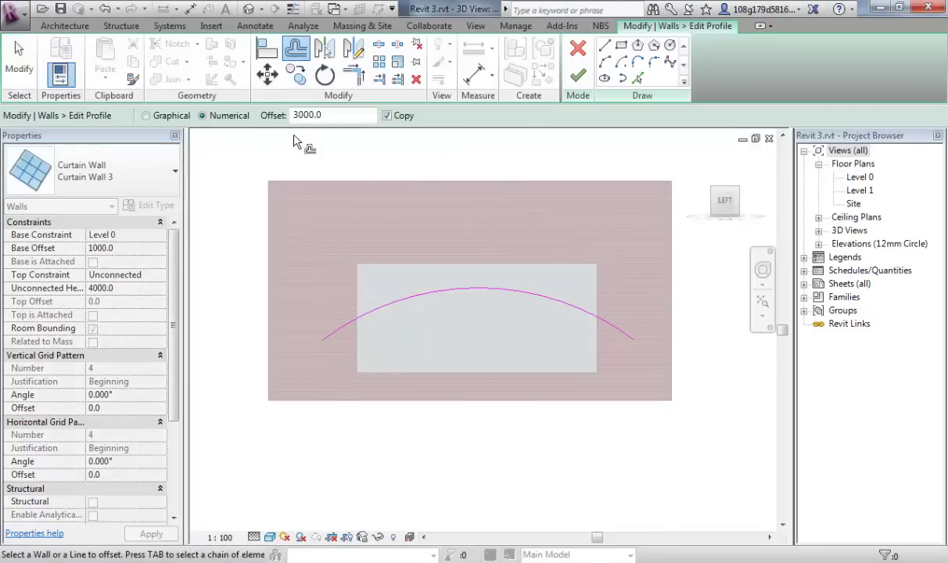
pyautogui.click(341, 116)
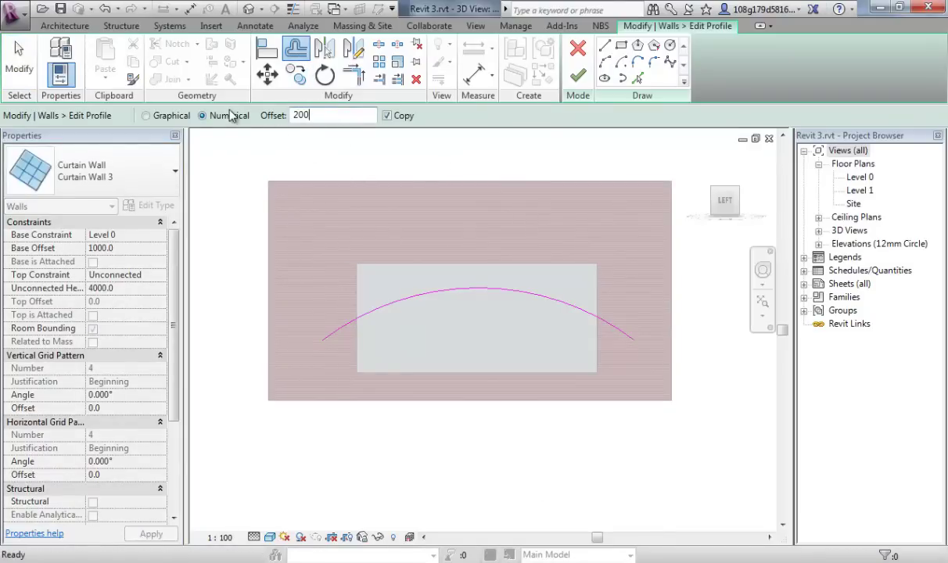
pyautogui.click(434, 293)
pyautogui.press('Escape')
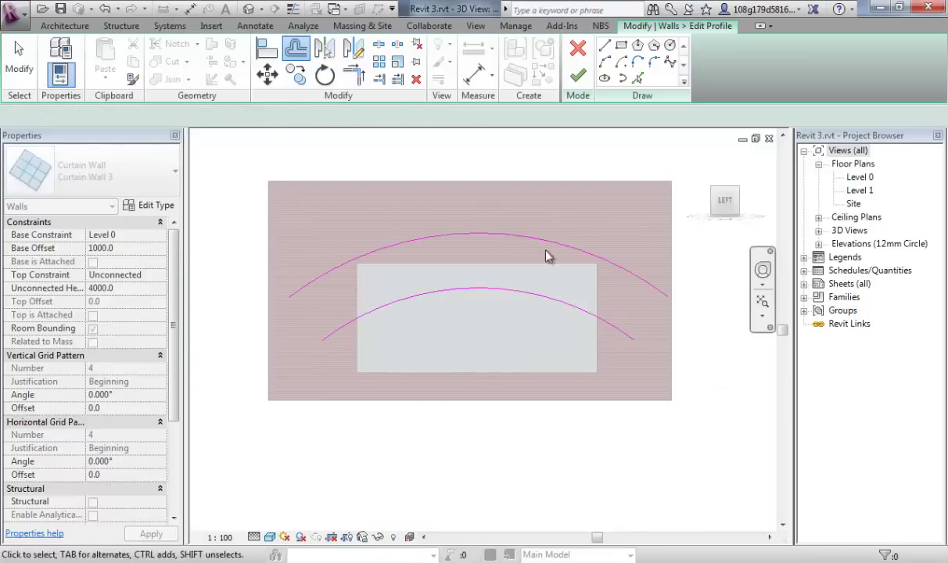
# Draw a radial line from the arcs' centre to the upper arc's left end.
pyautogui.click(604, 45)
pyautogui.moveTo(529, 360); pyautogui.dragTo(529, 281, button='middle')
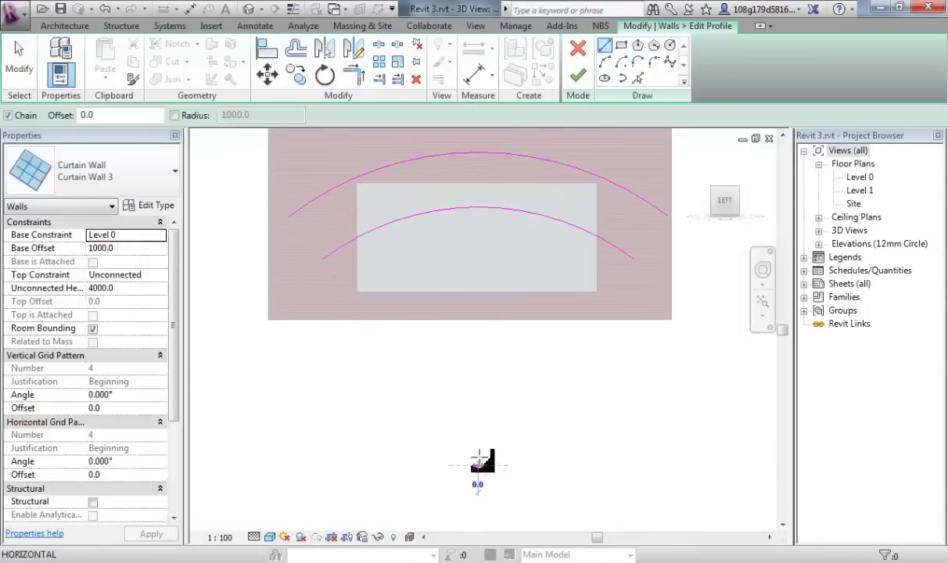
pyautogui.click(479, 467)
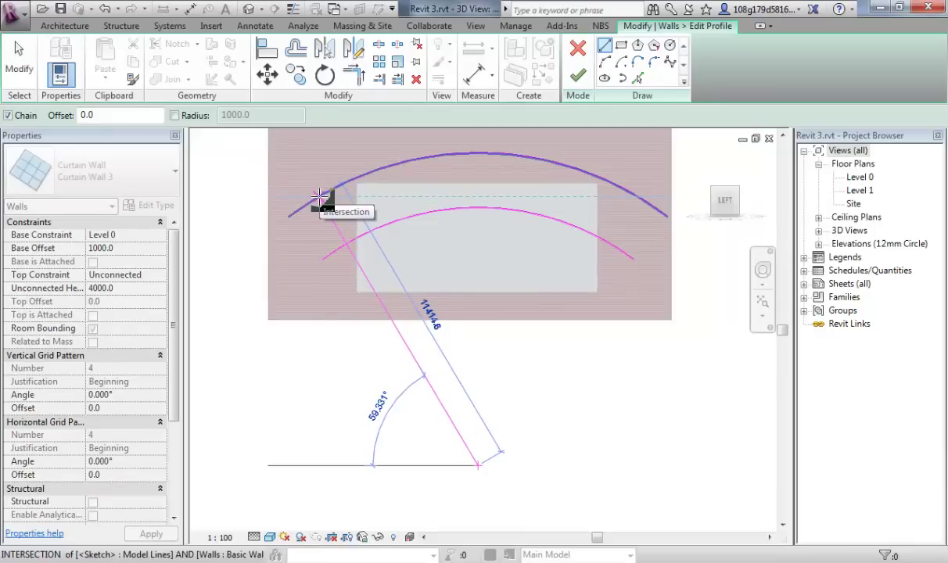
pyautogui.click(320, 198)
pyautogui.press('Escape')
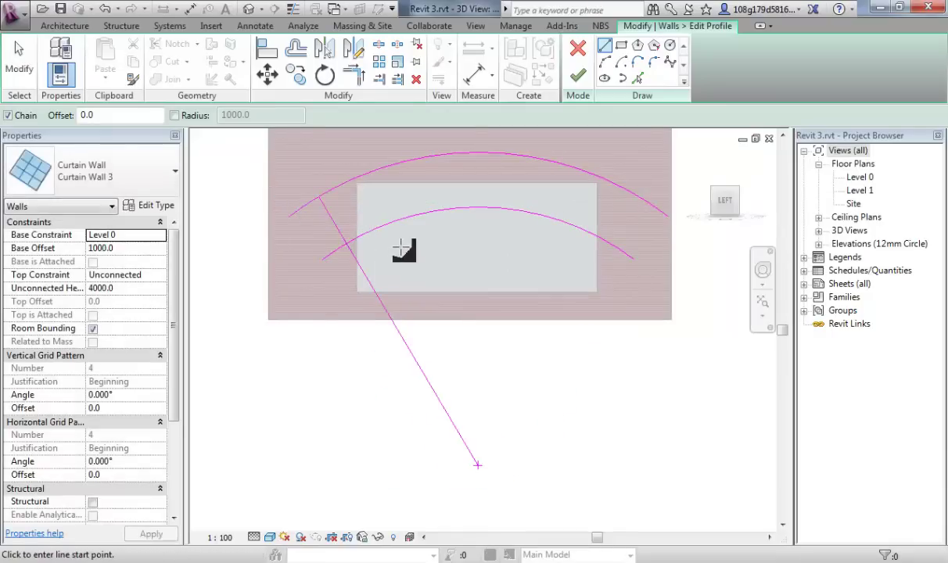
# Trim the radial line and upper arc to clean corners at the profile's left edge.
pyautogui.click(365, 81)
pyautogui.click(340, 224)
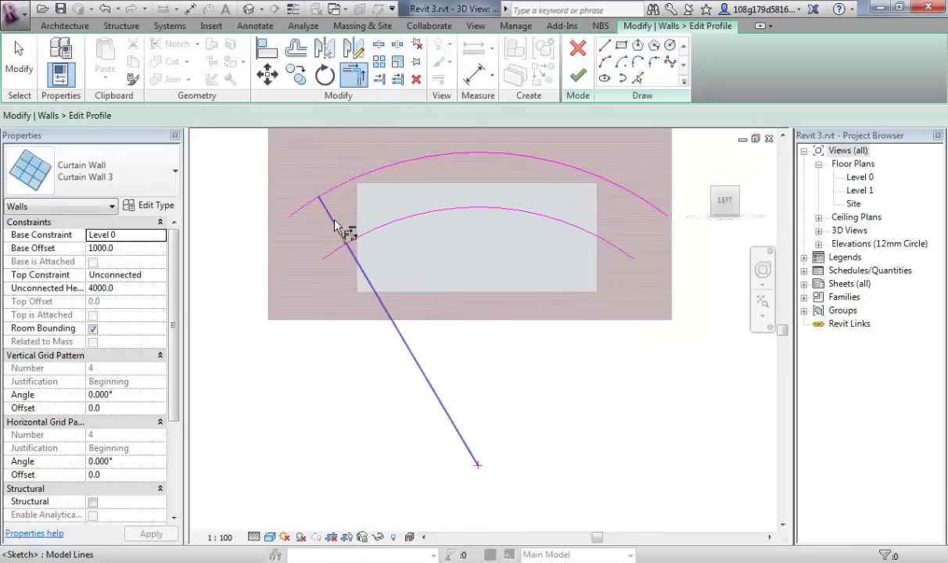
pyautogui.click(360, 240)
pyautogui.press('Escape')
pyautogui.press('Escape')
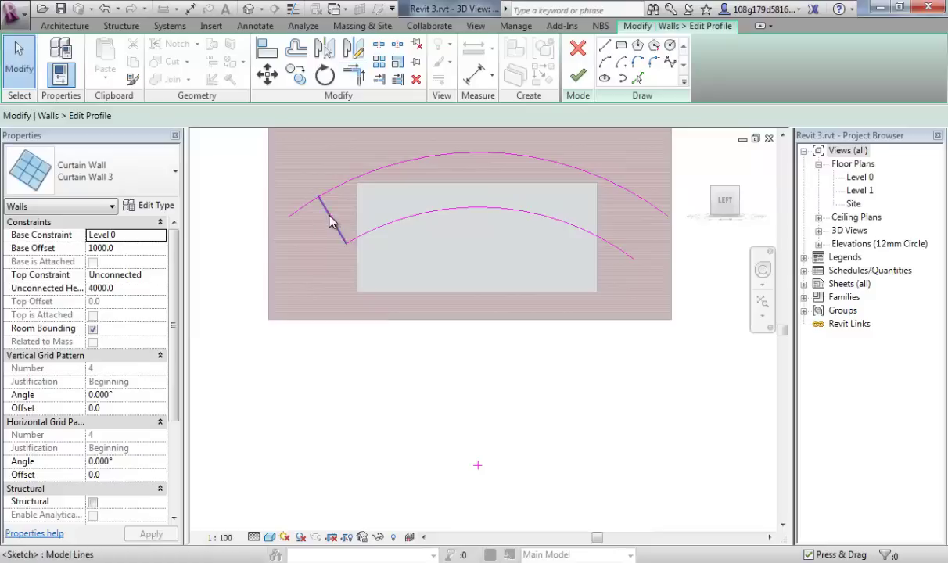
pyautogui.press('t')
pyautogui.press('r')
pyautogui.click(327, 212)
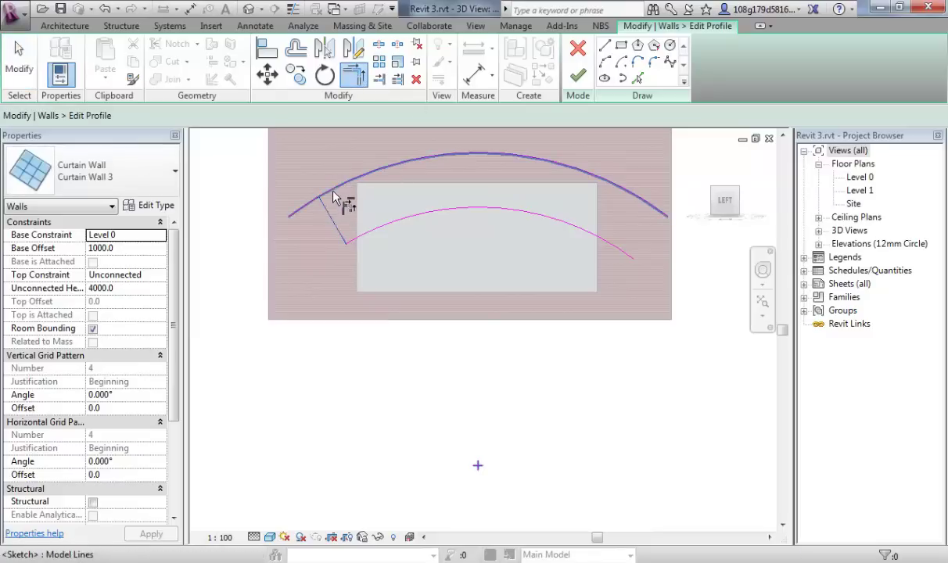
pyautogui.click(333, 193)
pyautogui.moveTo(462, 321); pyautogui.dragTo(438, 351, button='middle')
pyautogui.press('Escape')
pyautogui.press('Escape')
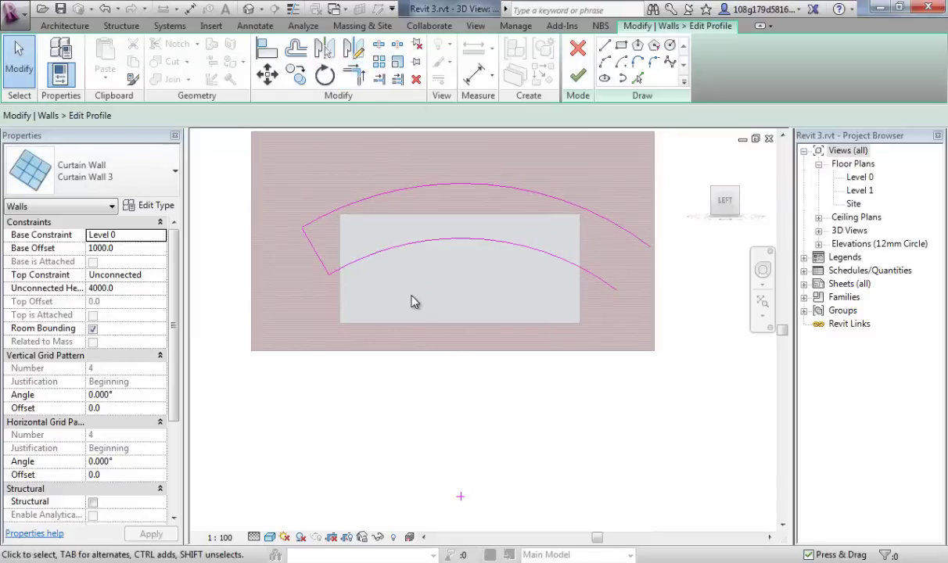
pyautogui.moveTo(413, 302); pyautogui.dragTo(394, 290, button='middle')
pyautogui.click(308, 258)
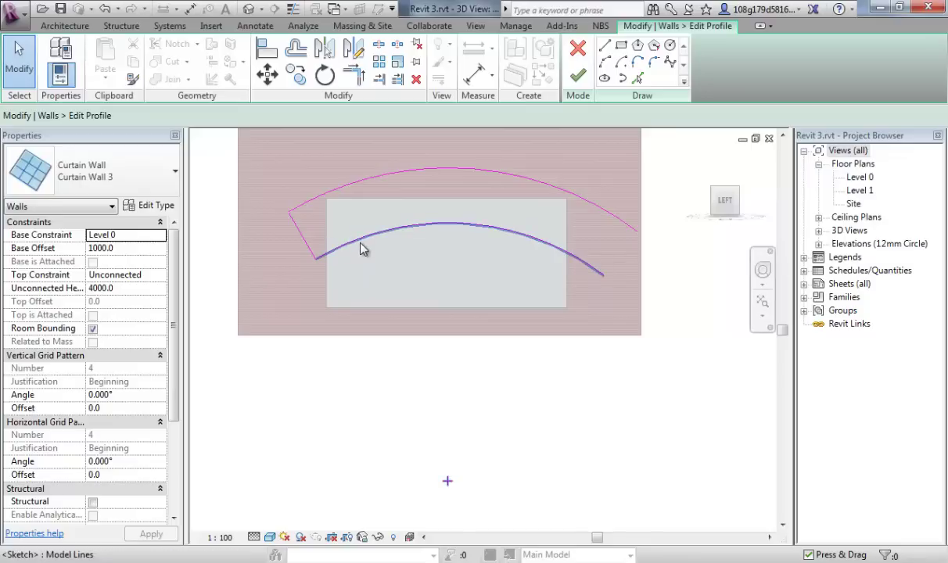
# Rotate a copy of the left edge line 10° about the arc centre.
pyautogui.click(305, 247)
pyautogui.click(324, 76)
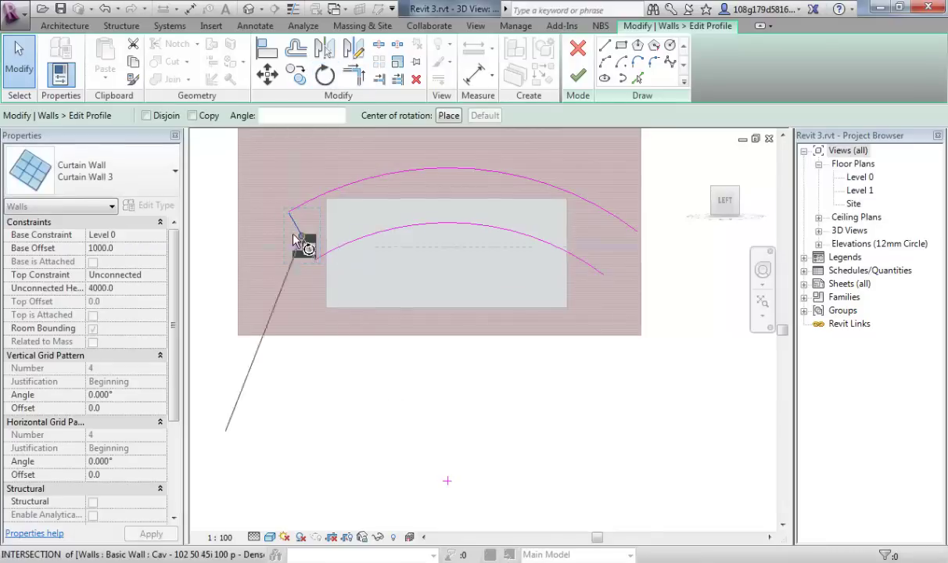
pyautogui.moveTo(300, 241)
pyautogui.mouseDown()
pyautogui.moveTo(311, 239)
pyautogui.moveTo(445, 457)
pyautogui.moveTo(448, 482)
pyautogui.mouseUp()
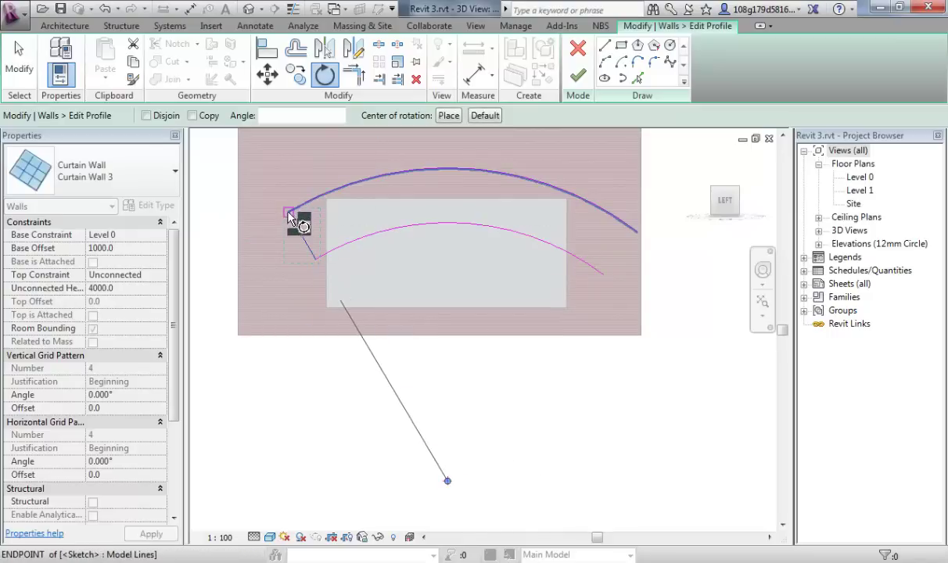
pyautogui.click(192, 116)
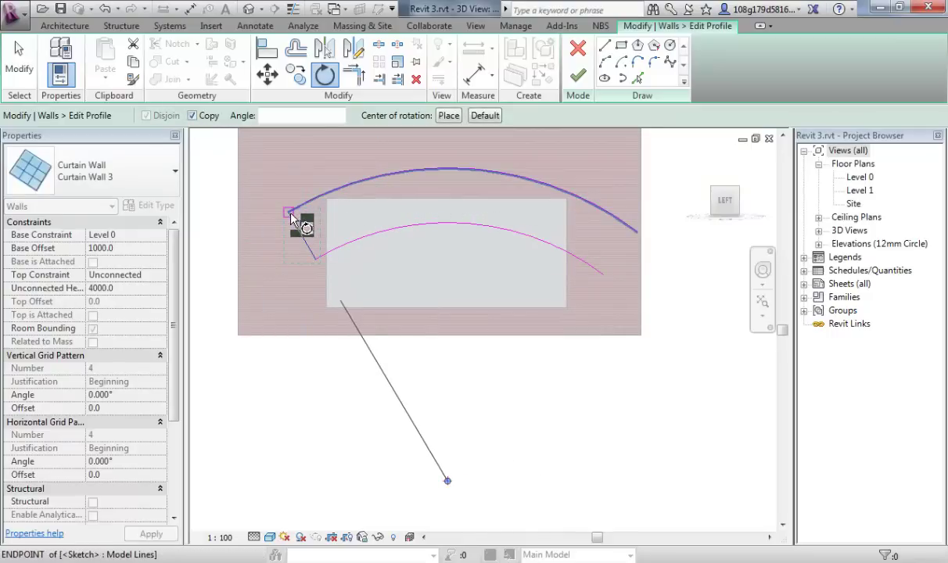
pyautogui.click(290, 216)
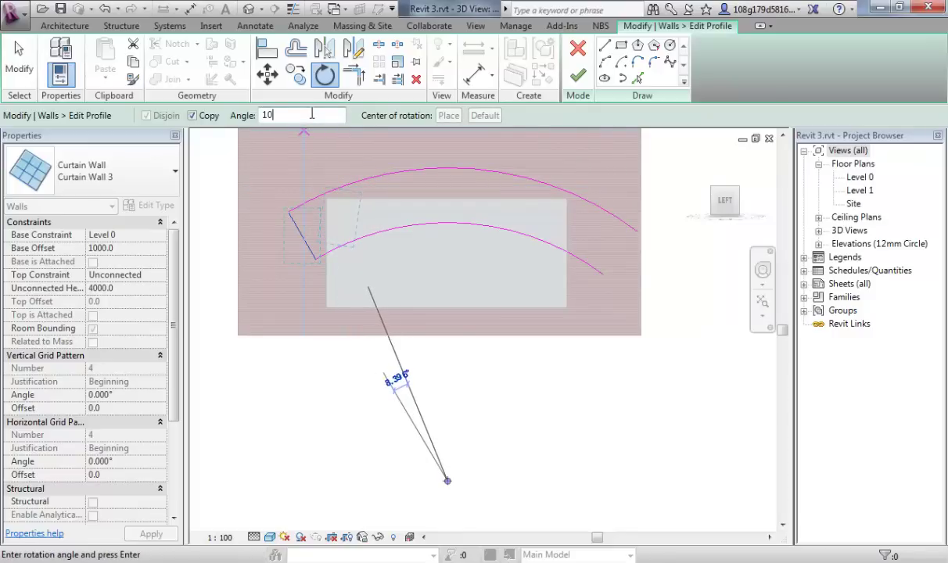
pyautogui.press('Return')
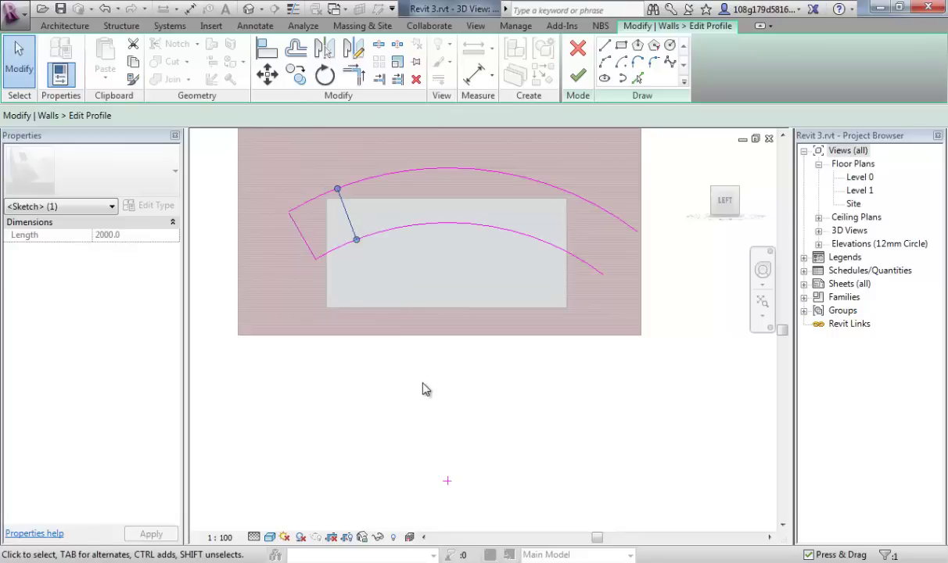
pyautogui.click(383, 362)
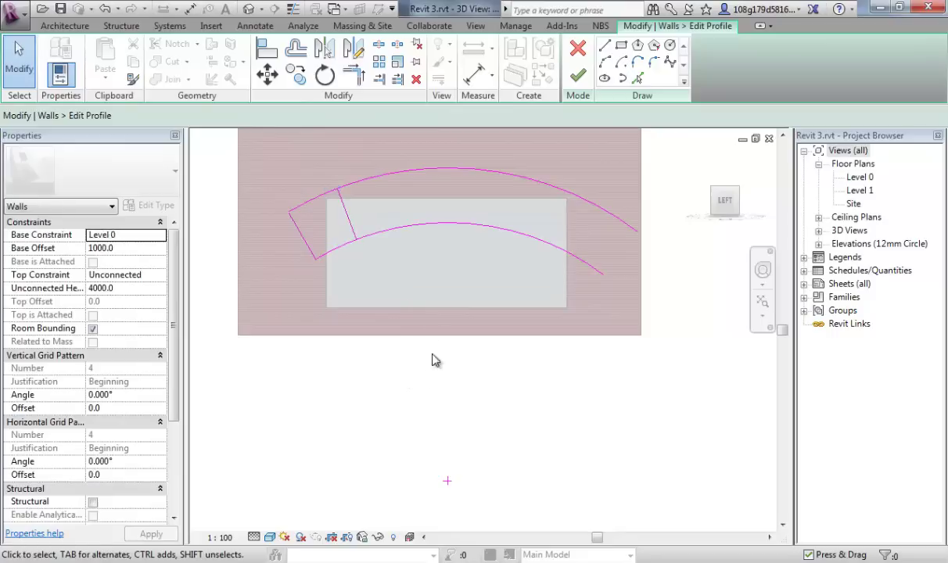
pyautogui.click(367, 213)
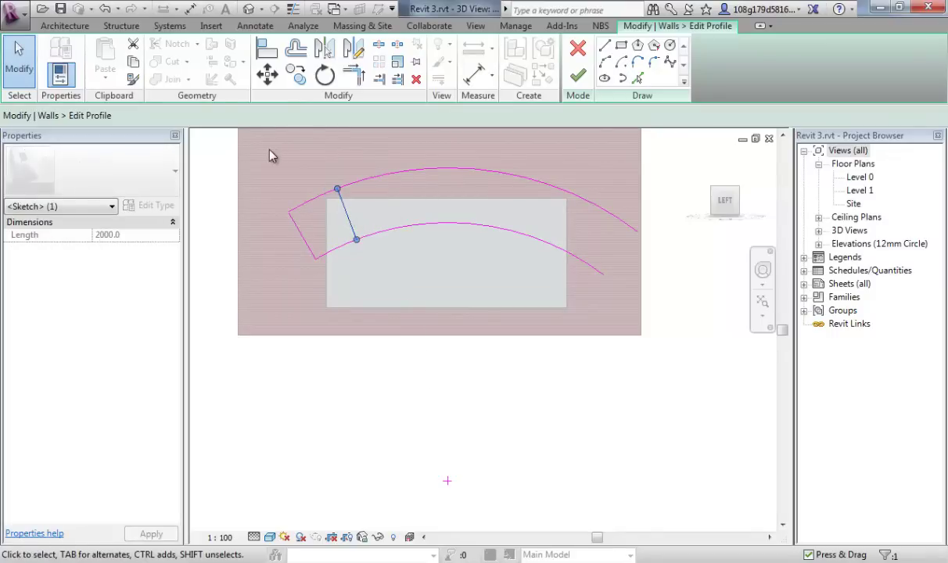
pyautogui.click(322, 77)
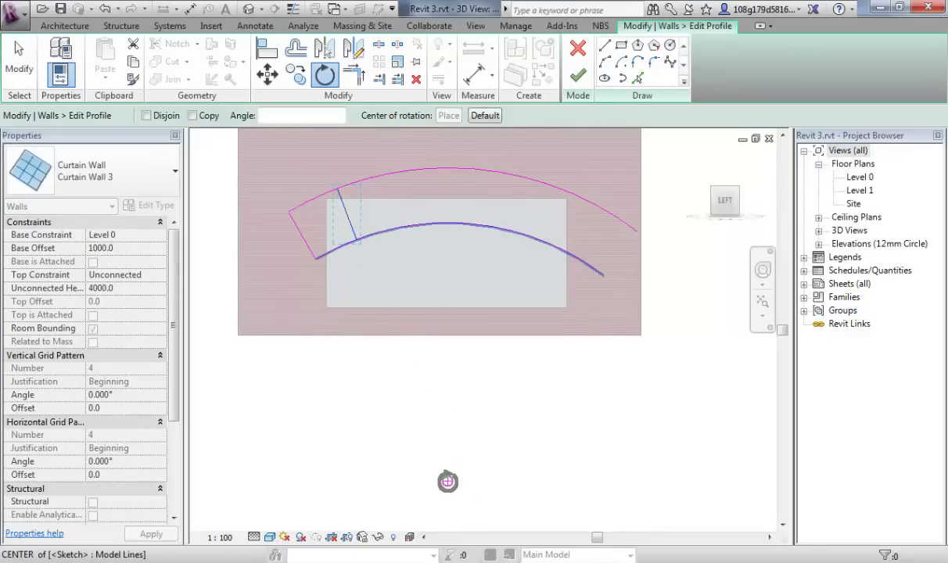
# Rotate a copy of the new divider line further along the arch about the arc centre.
pyautogui.click(448, 480)
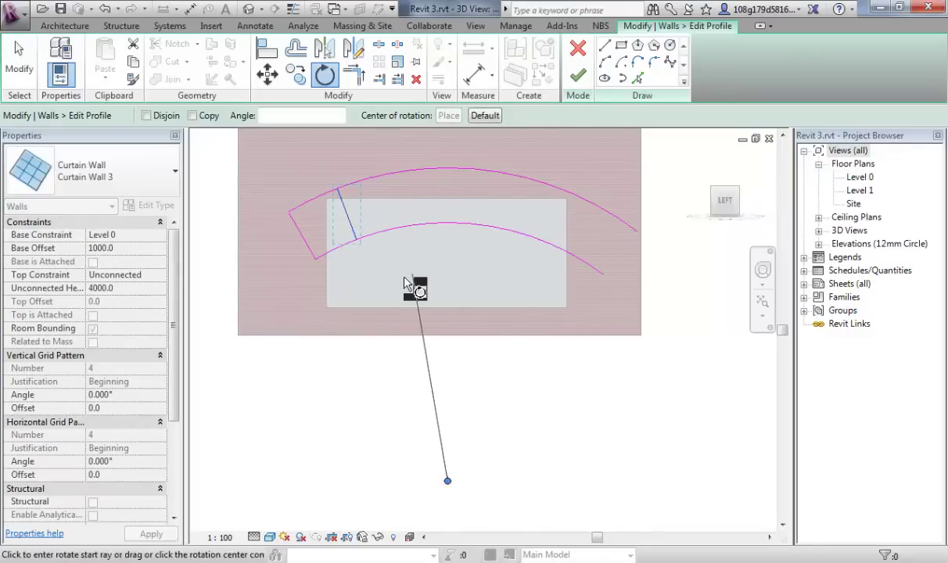
pyautogui.click(192, 116)
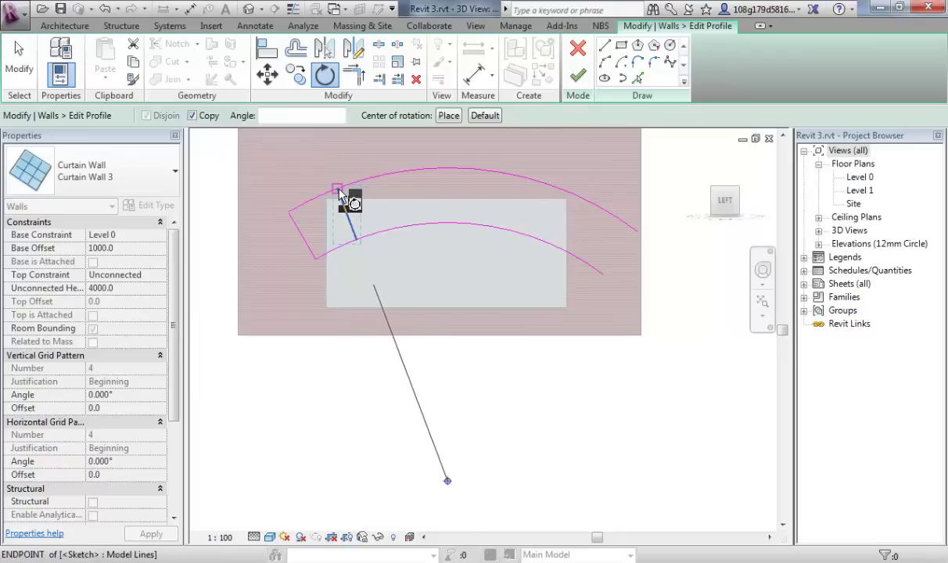
pyautogui.click(350, 202)
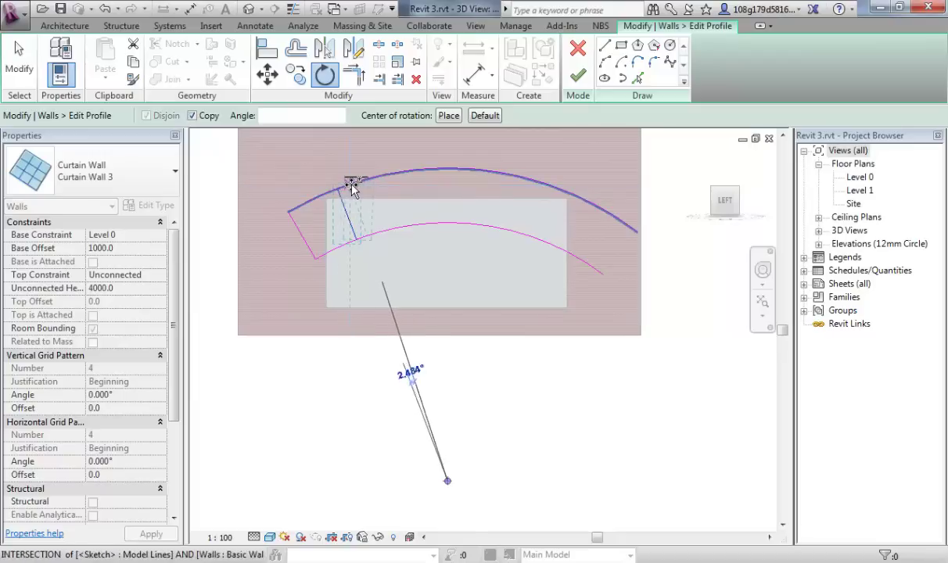
pyautogui.click(324, 116)
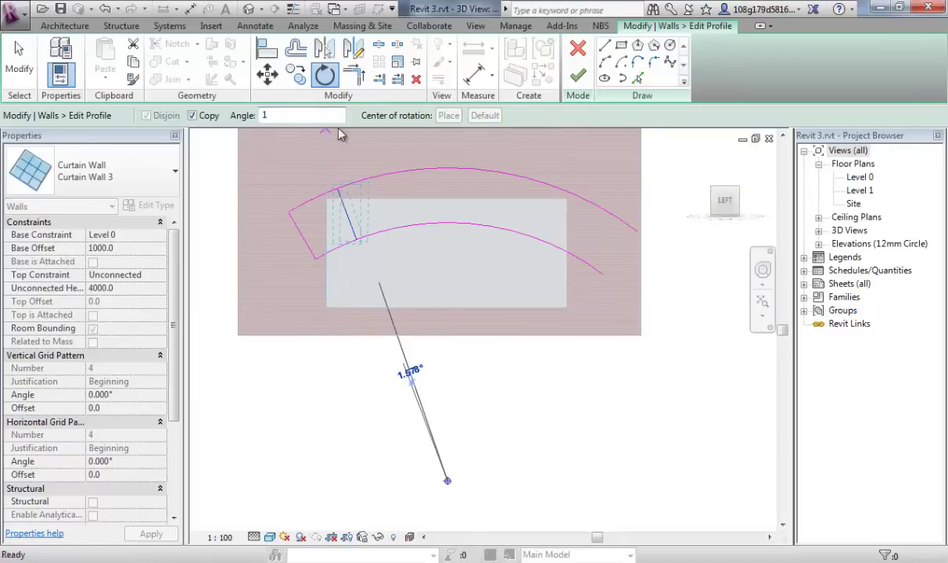
pyautogui.press('Return')
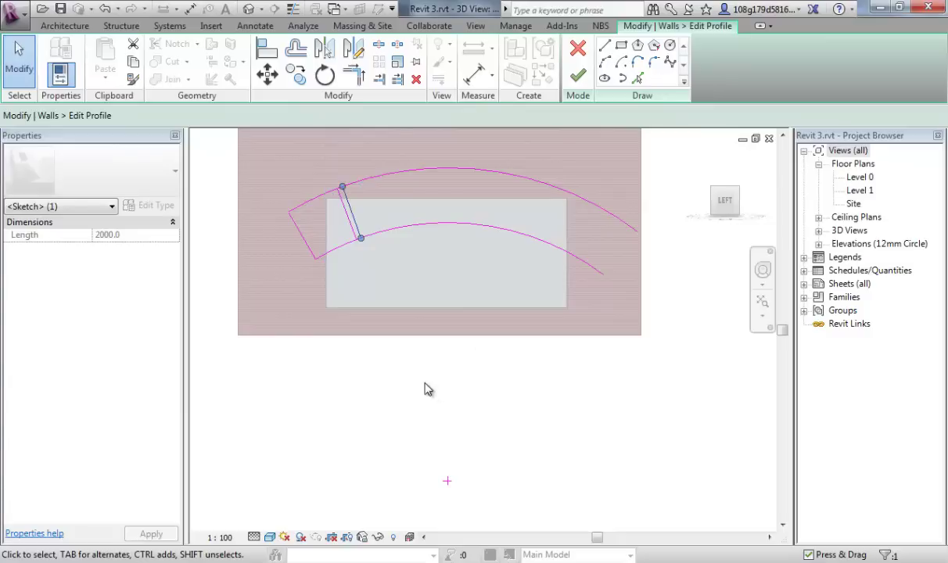
pyautogui.click(425, 389)
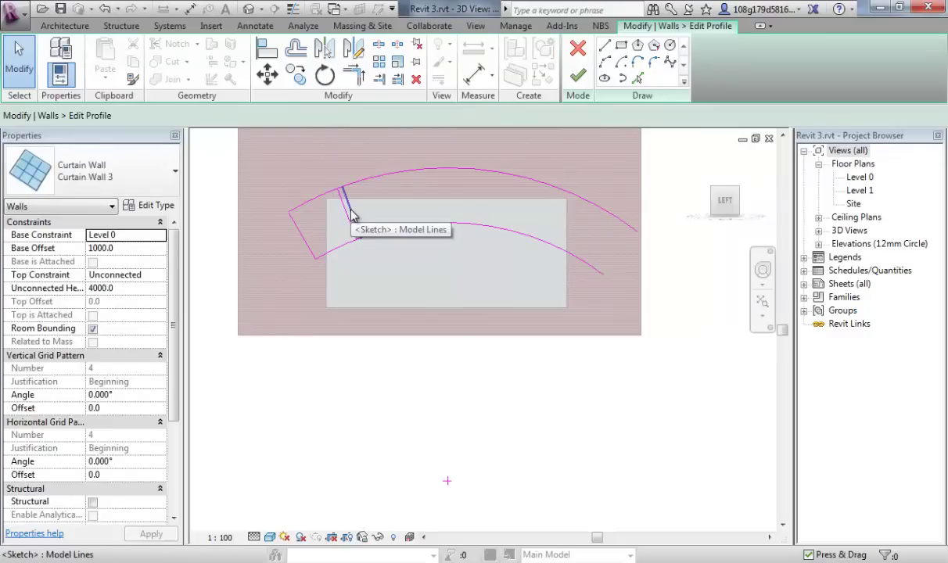
# Add another 10° rotated copy of the newest divider line.
pyautogui.click(351, 216)
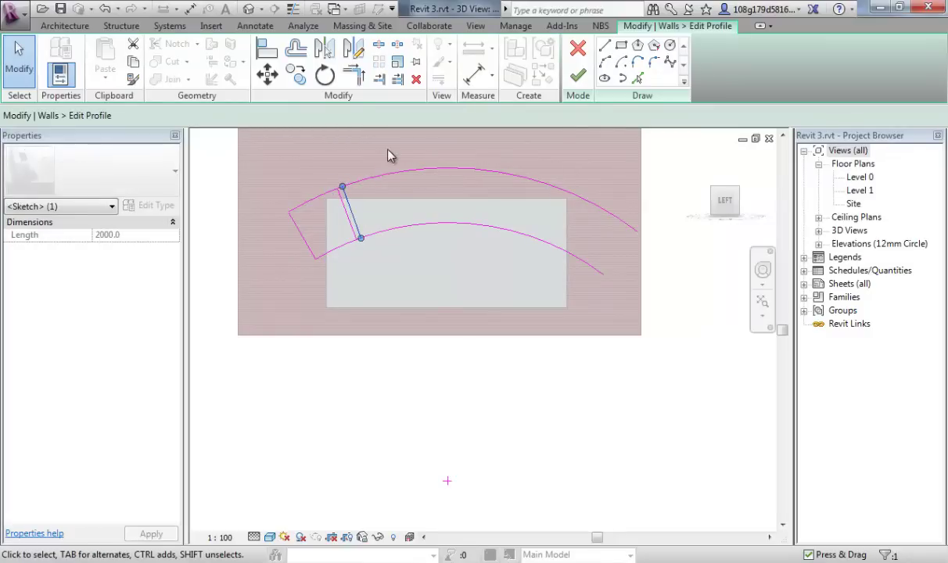
pyautogui.click(326, 77)
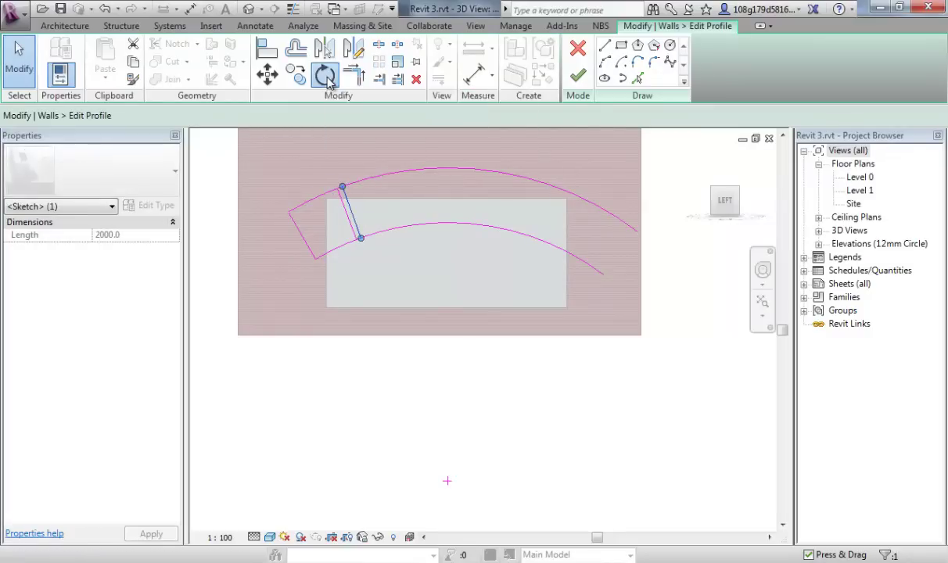
pyautogui.moveTo(351, 216)
pyautogui.mouseDown()
pyautogui.moveTo(435, 333)
pyautogui.moveTo(447, 480)
pyautogui.mouseUp()
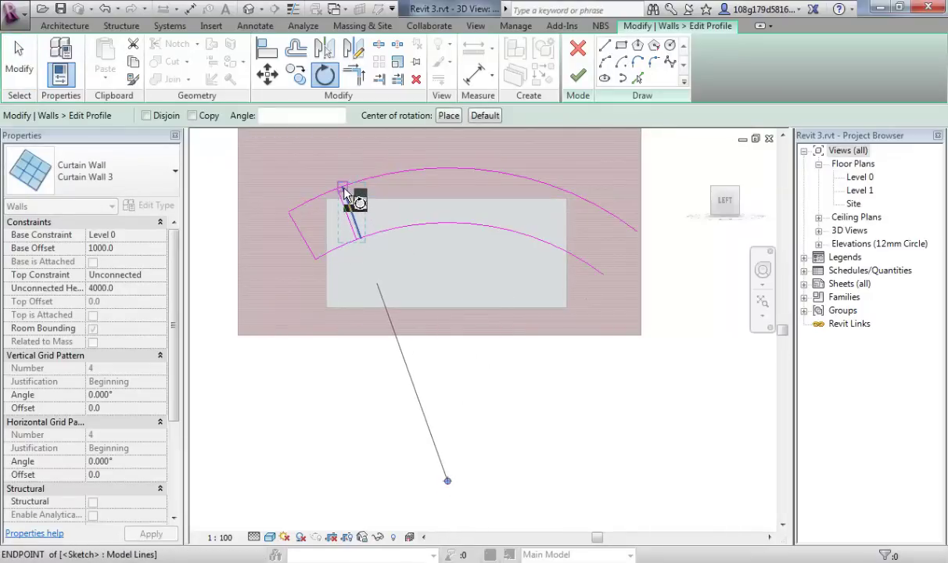
pyautogui.click(349, 197)
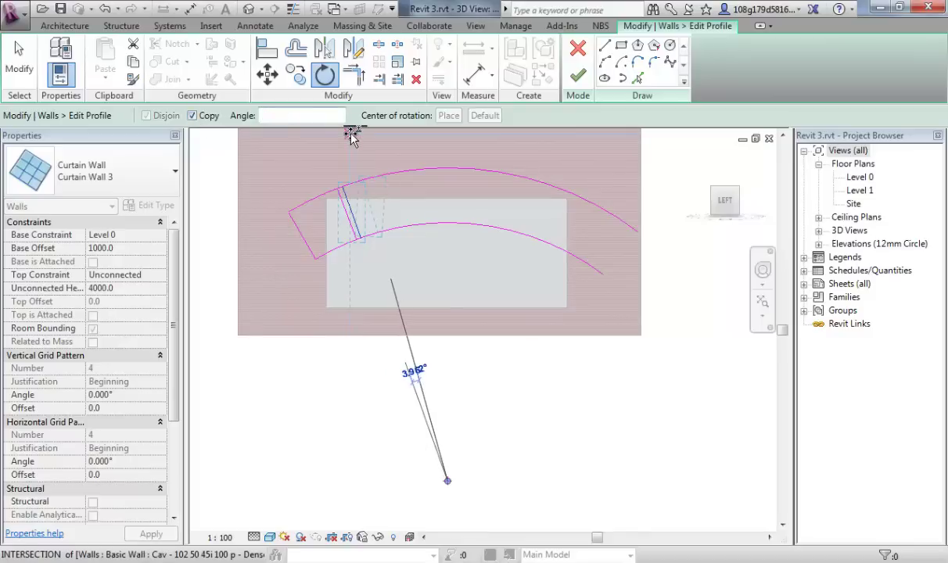
pyautogui.press('Return')
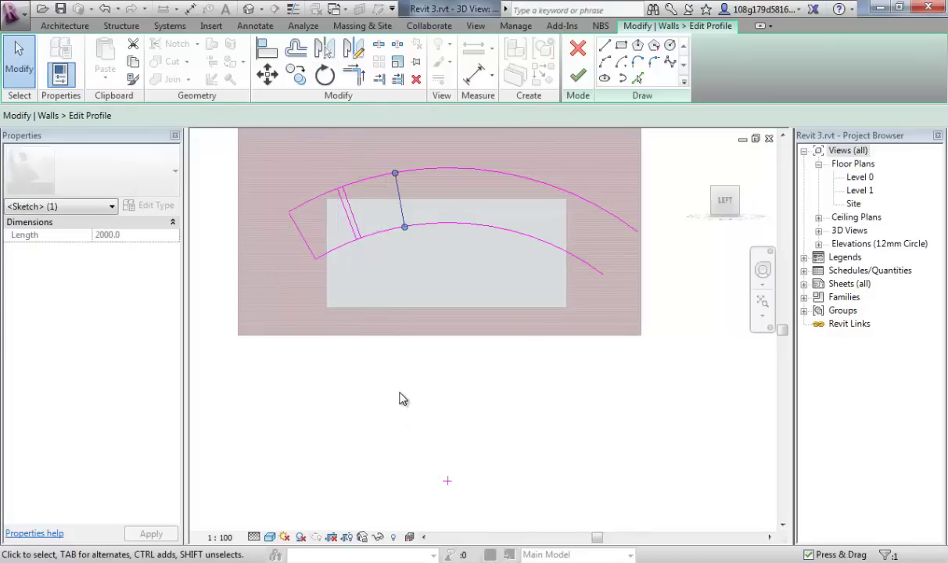
pyautogui.click(404, 349)
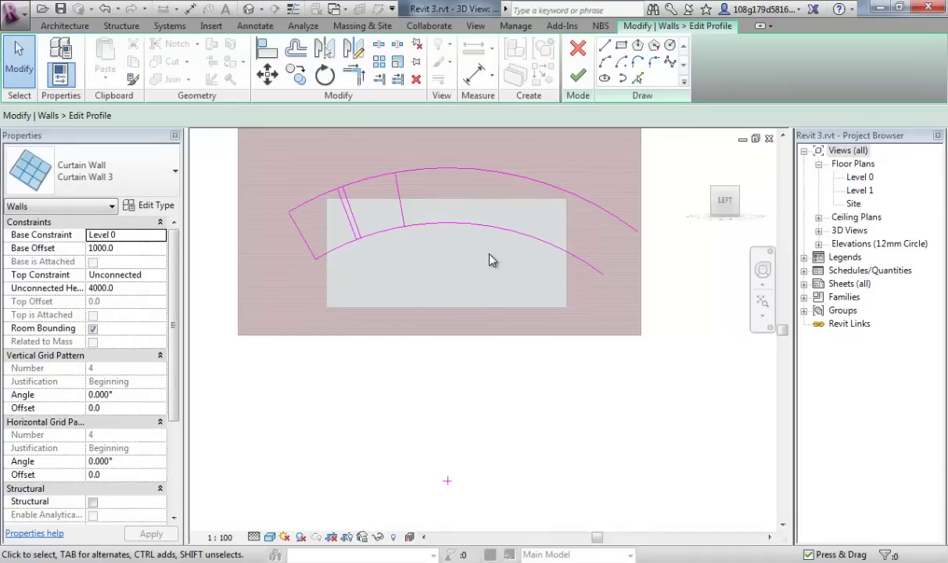
# Rotate copies of two divider lines further along the arch about the arc centre.
pyautogui.click(356, 232)
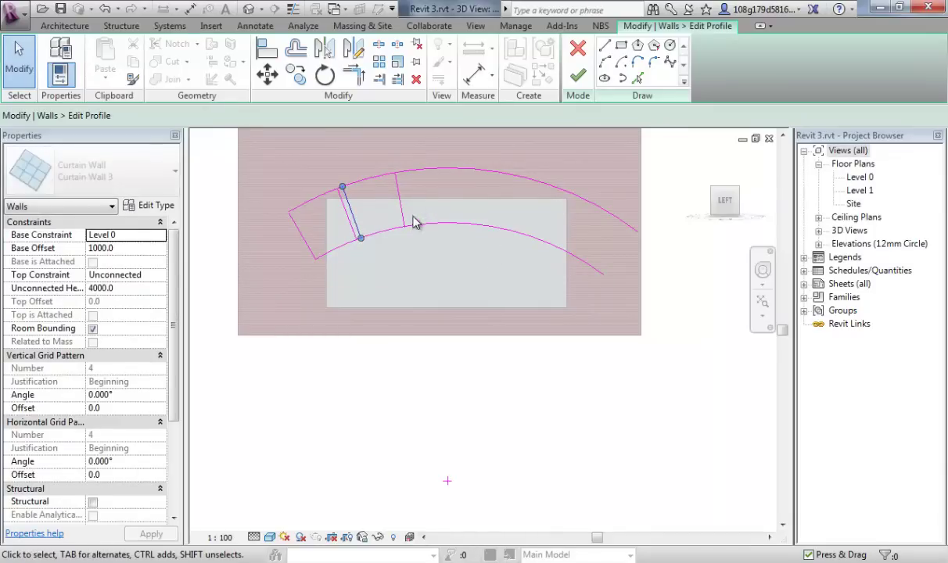
pyautogui.keyDown('ctrl'); pyautogui.click(404, 218); pyautogui.keyUp('ctrl')
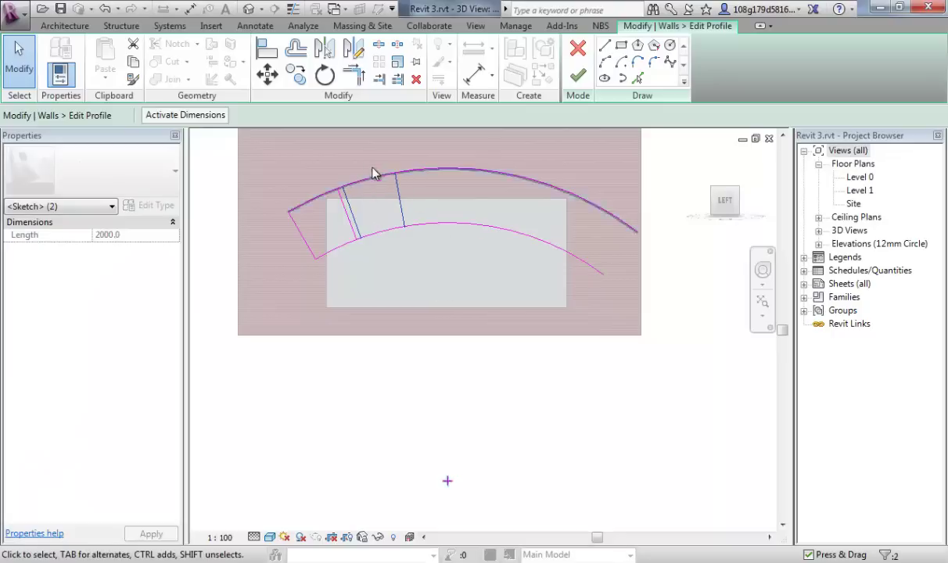
pyautogui.click(326, 79)
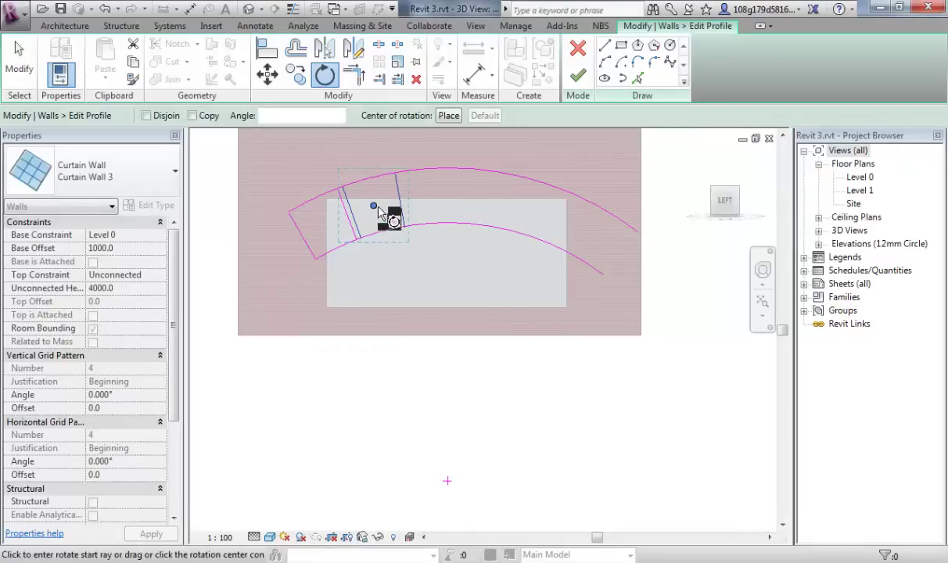
pyautogui.moveTo(460, 395); pyautogui.dragTo(448, 483)
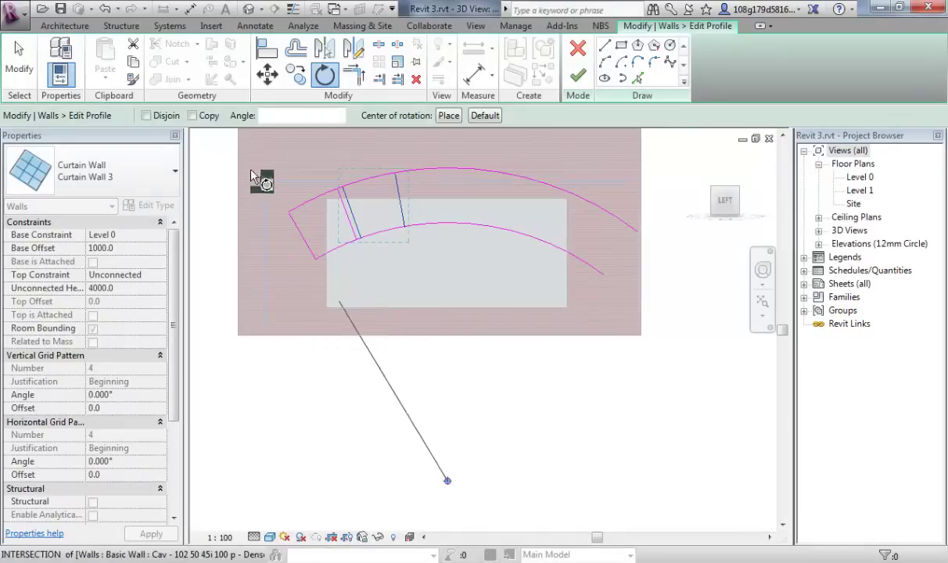
pyautogui.click(192, 116)
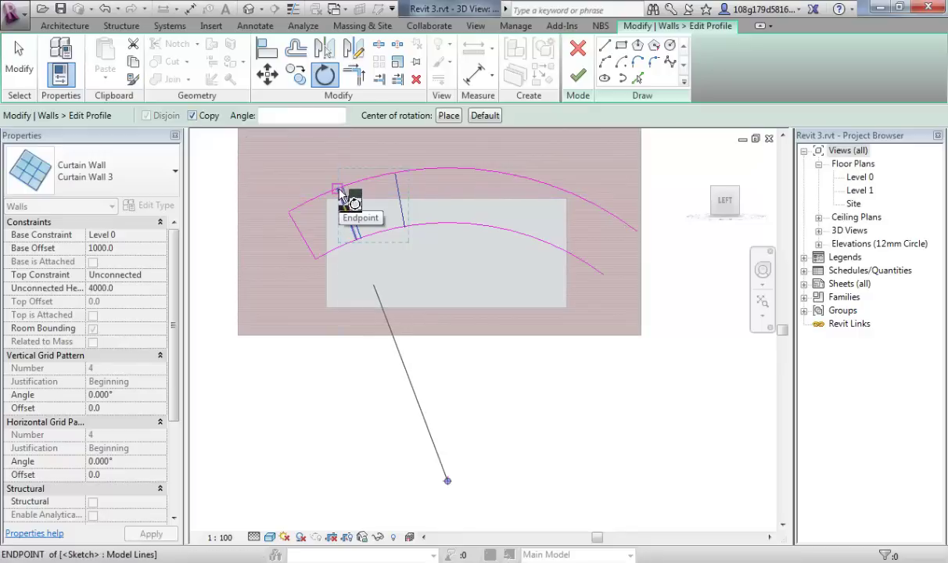
pyautogui.click(338, 190)
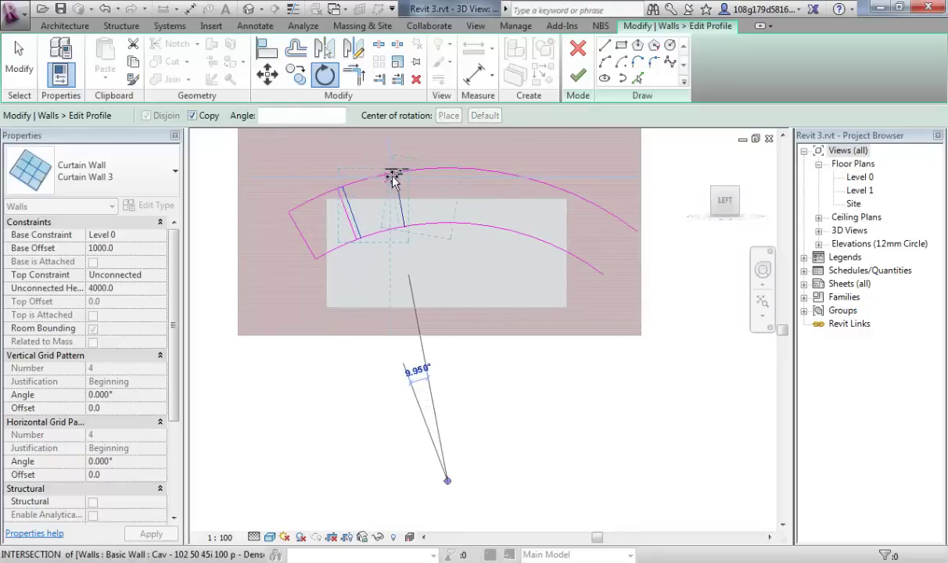
pyautogui.click(456, 189)
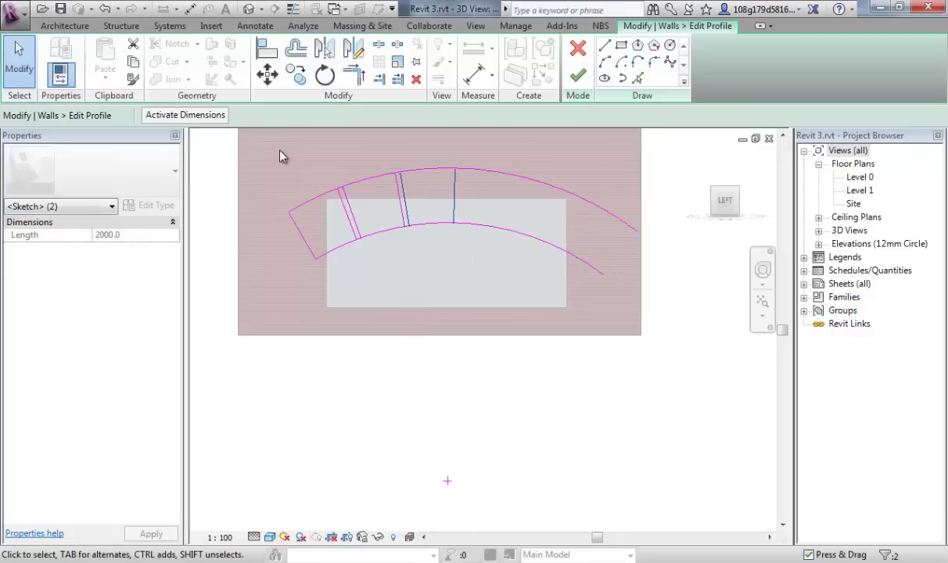
pyautogui.click(425, 401)
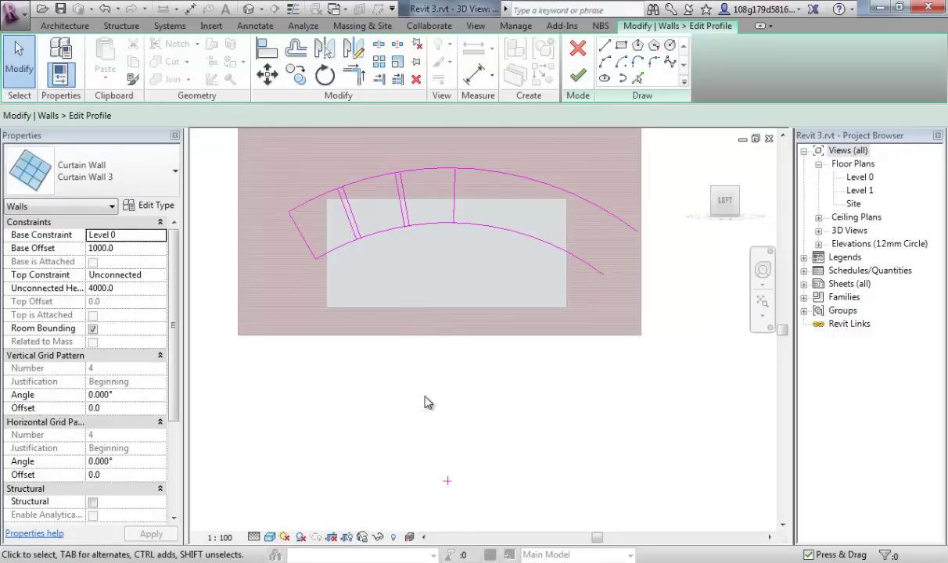
# Rotate copies of four divider lines 22° along the arc about its centre.
pyautogui.click(354, 219)
pyautogui.keyDown('ctrl'); pyautogui.click(404, 205); pyautogui.keyUp('ctrl')
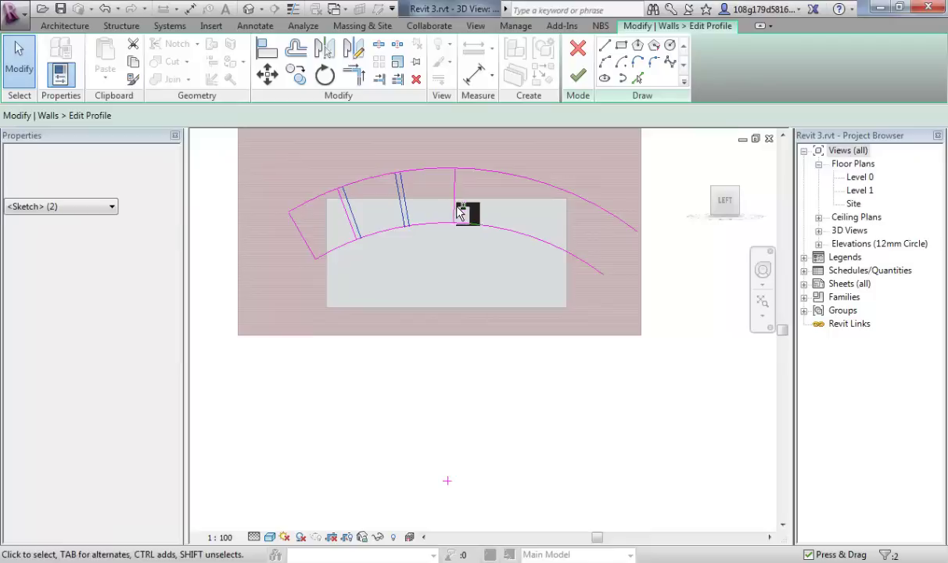
pyautogui.keyDown('ctrl'); pyautogui.click(457, 210); pyautogui.keyUp('ctrl')
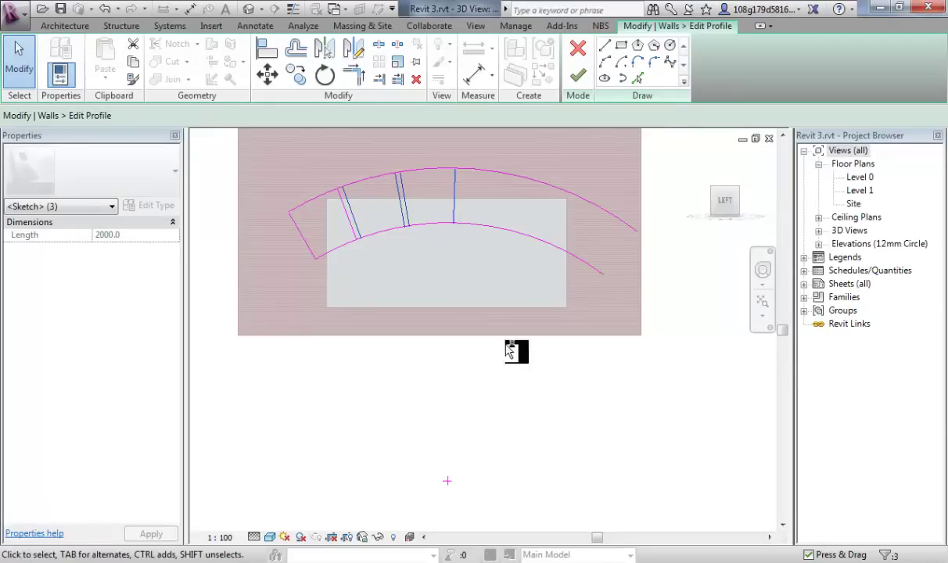
pyautogui.keyDown('ctrl'); pyautogui.click(497, 353); pyautogui.keyUp('ctrl')
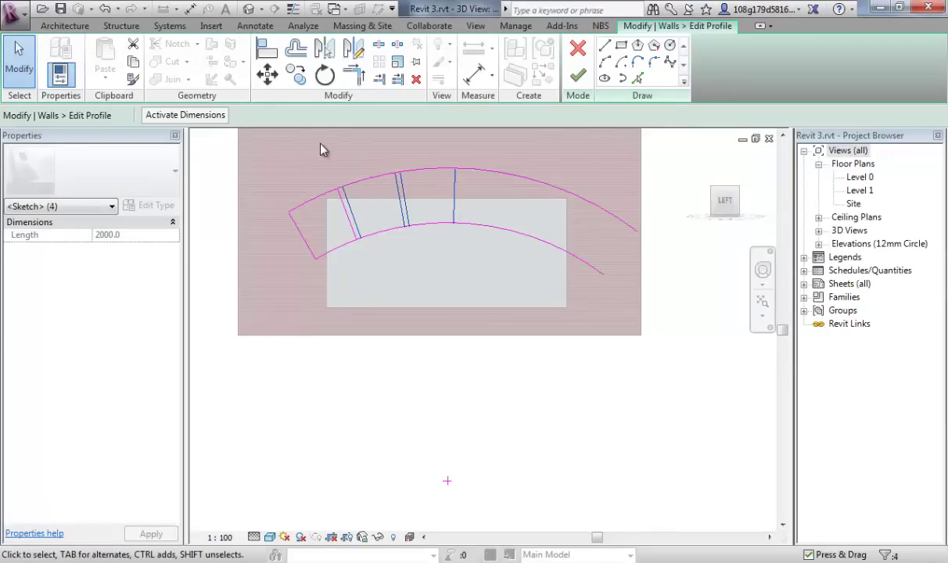
pyautogui.click(324, 75)
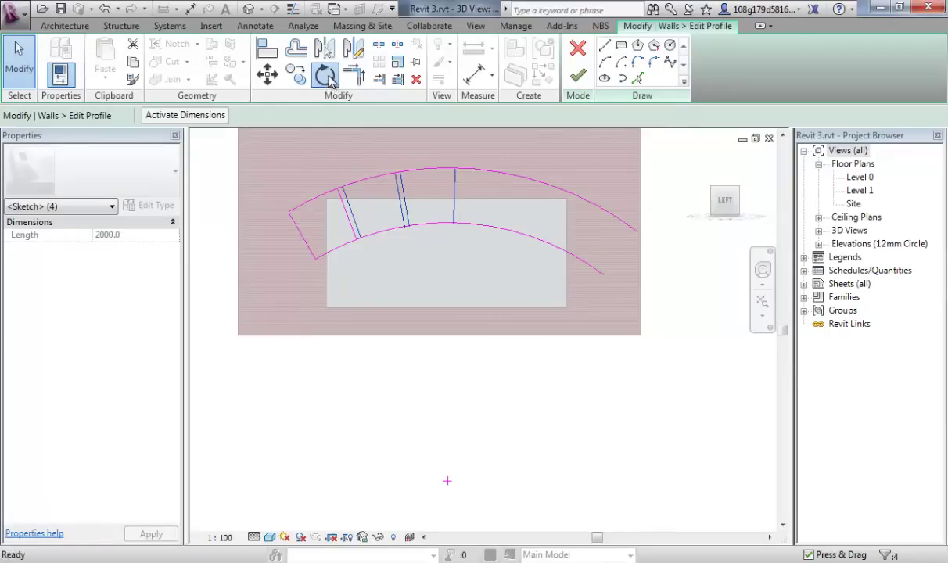
pyautogui.moveTo(399, 206)
pyautogui.mouseDown()
pyautogui.moveTo(445, 349)
pyautogui.moveTo(447, 480)
pyautogui.mouseUp()
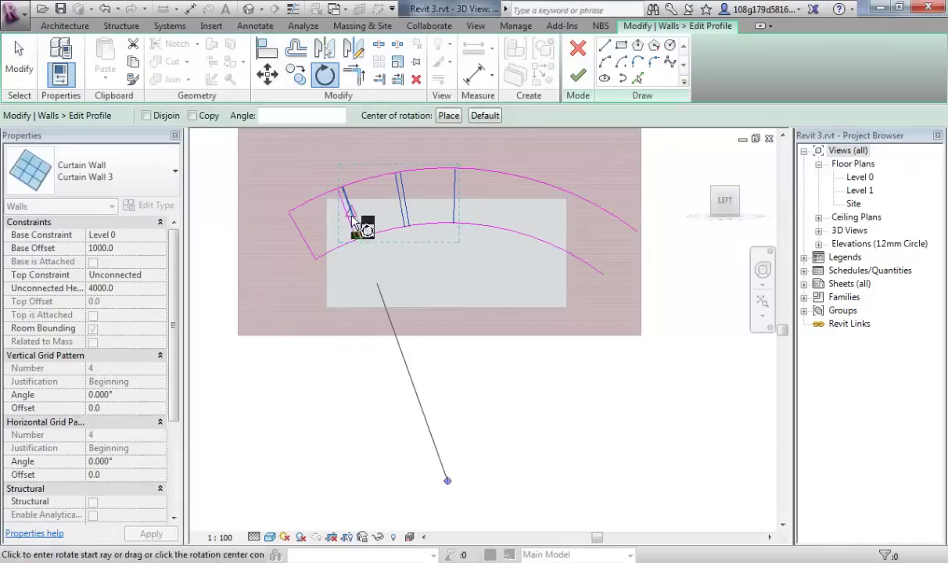
pyautogui.click(192, 115)
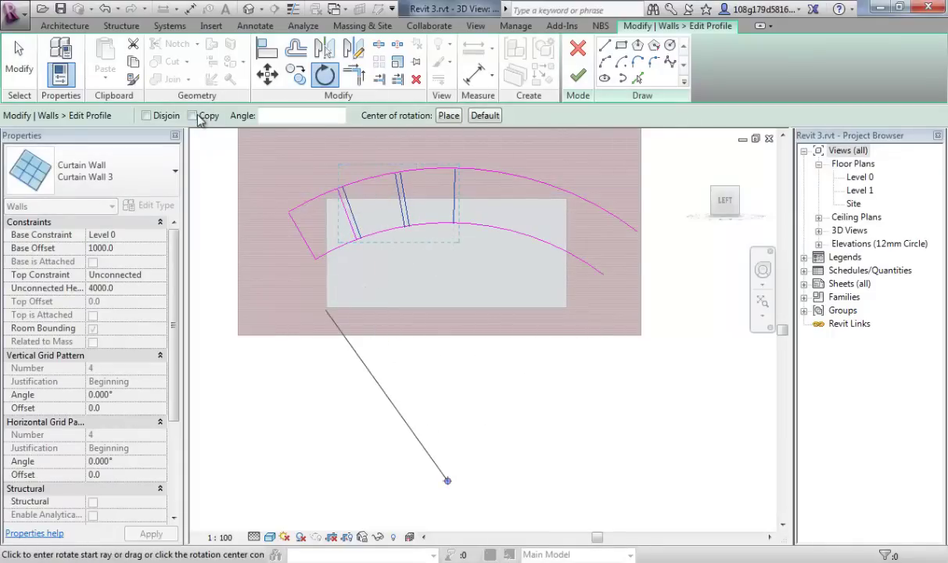
pyautogui.click(346, 188)
pyautogui.click(454, 170)
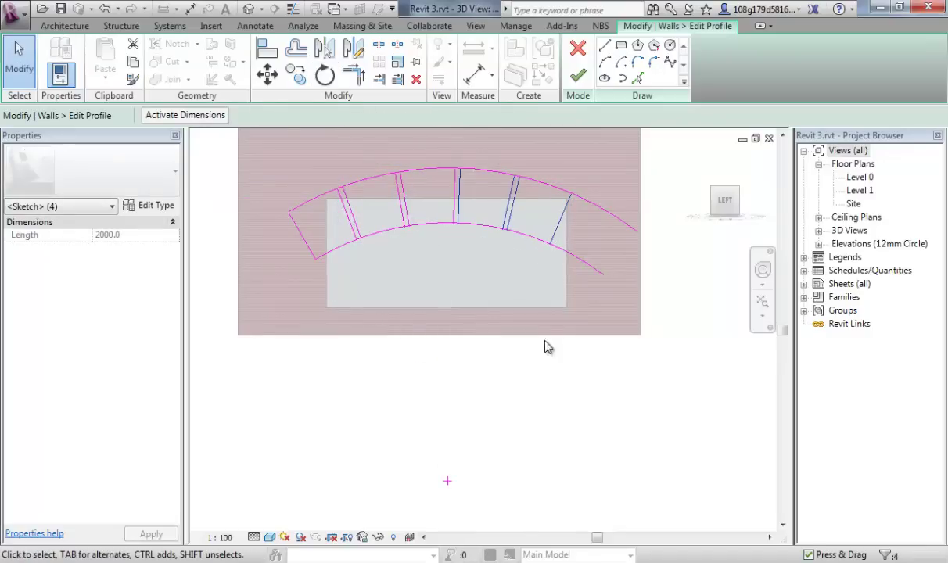
# Trim the upper and lower arcs' overhang back to the right divider line.
pyautogui.click(530, 383)
pyautogui.scroll(1, 443, 197)
pyautogui.scroll(1, 446, 191)
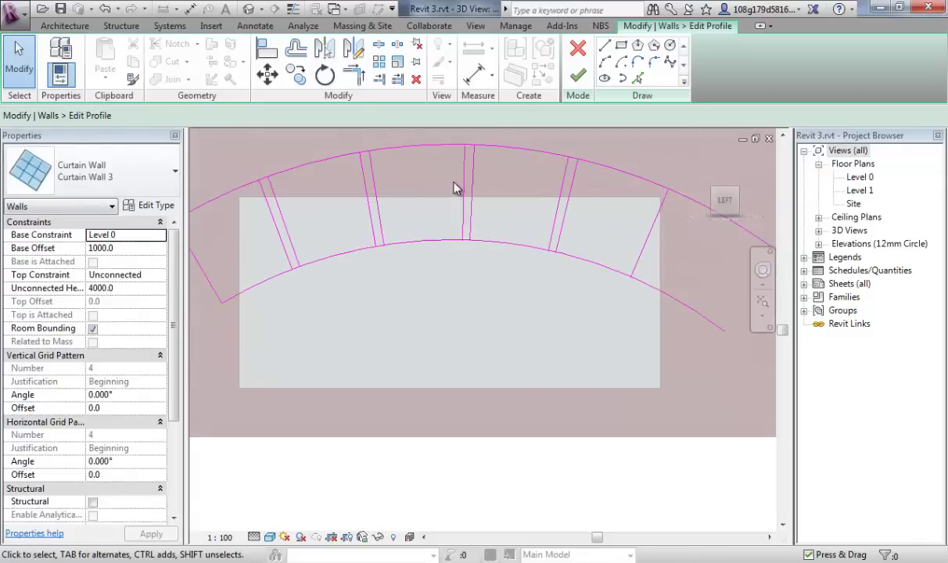
pyautogui.moveTo(451, 184); pyautogui.dragTo(450, 263, button='middle')
pyautogui.scroll(-1, 451, 262)
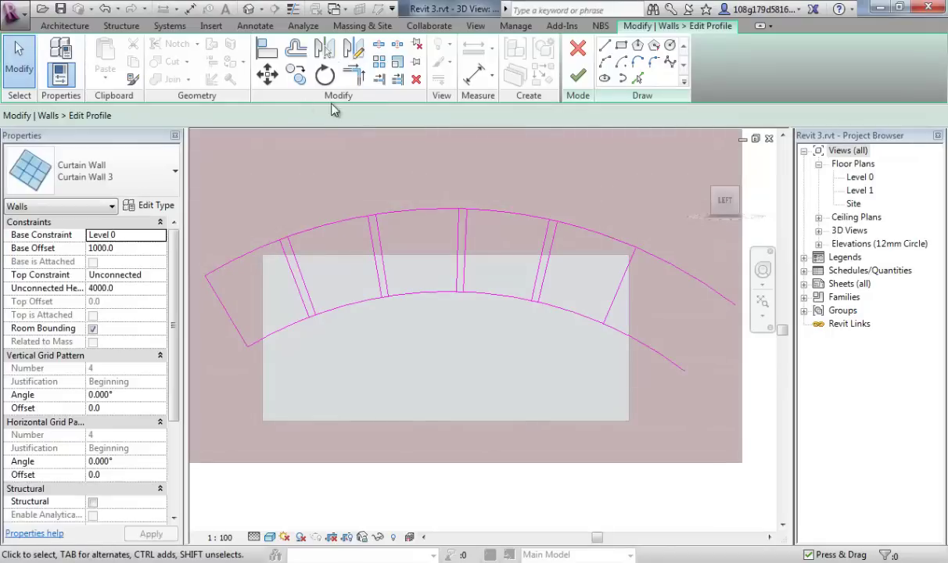
pyautogui.click(353, 74)
pyautogui.click(709, 287)
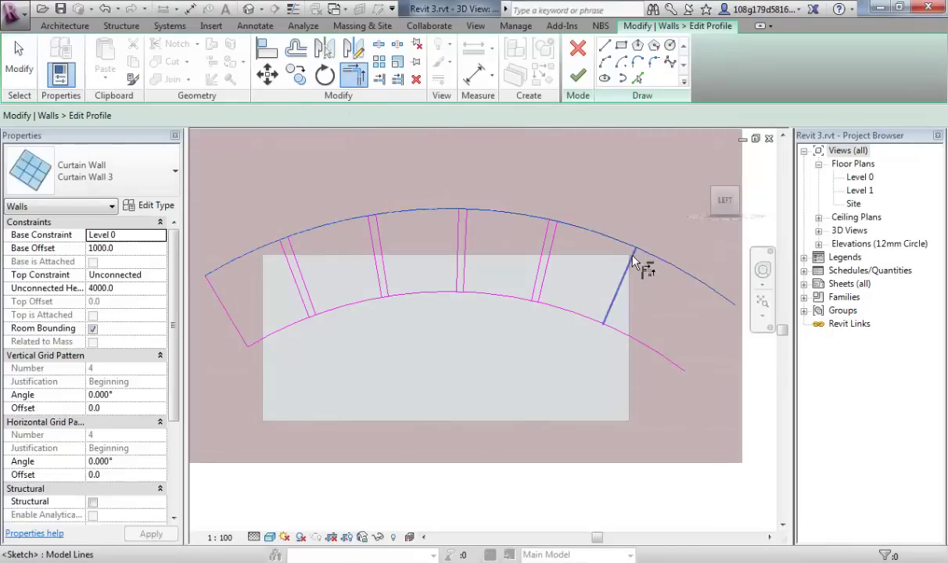
pyautogui.click(622, 286)
pyautogui.click(580, 310)
pyautogui.click(619, 288)
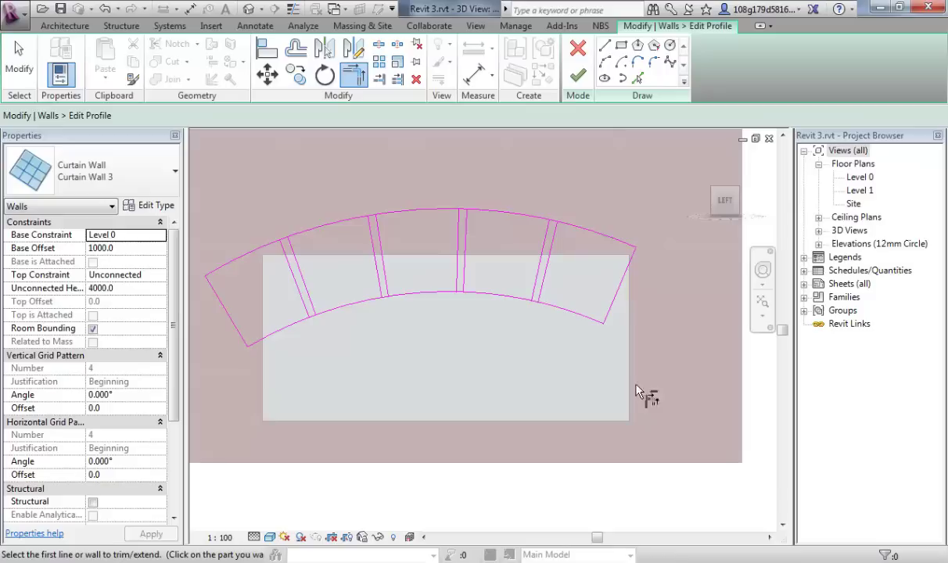
# Split the top and bottom arcs at the right, middle, left and leftmost divider lines.
pyautogui.scroll(2, 568, 337)
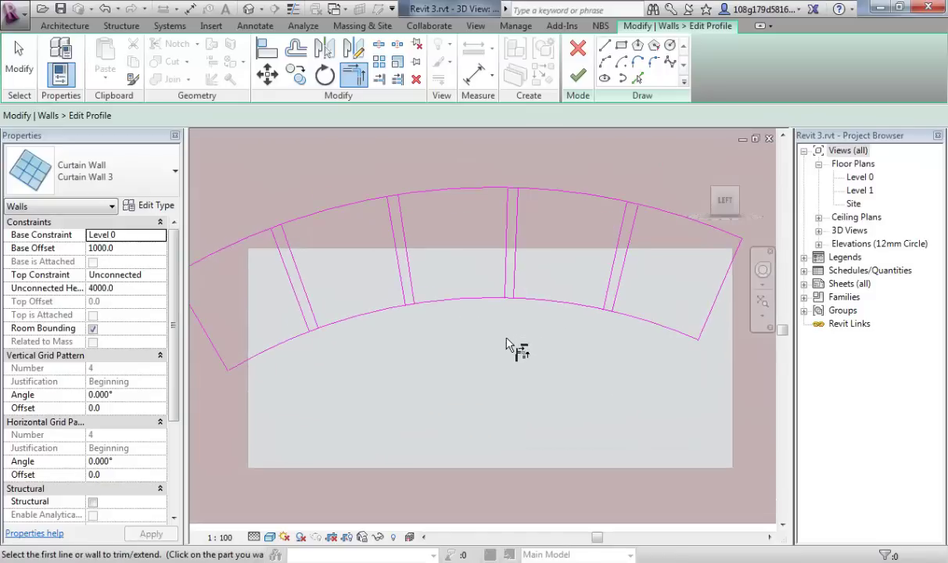
pyautogui.moveTo(576, 345)
pyautogui.mouseDown(button='middle')
pyautogui.moveTo(521, 362)
pyautogui.moveTo(523, 372)
pyautogui.mouseUp(button='middle')
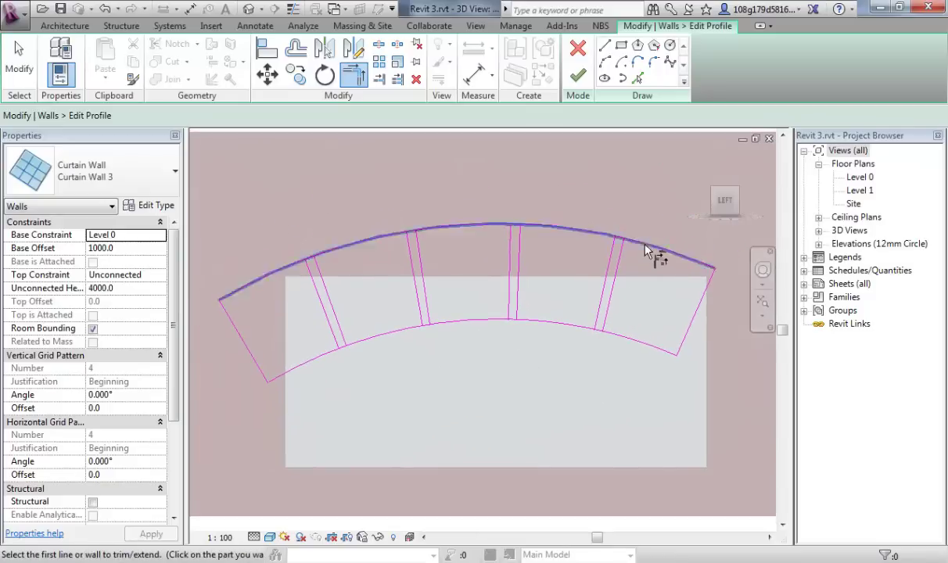
pyautogui.click(378, 45)
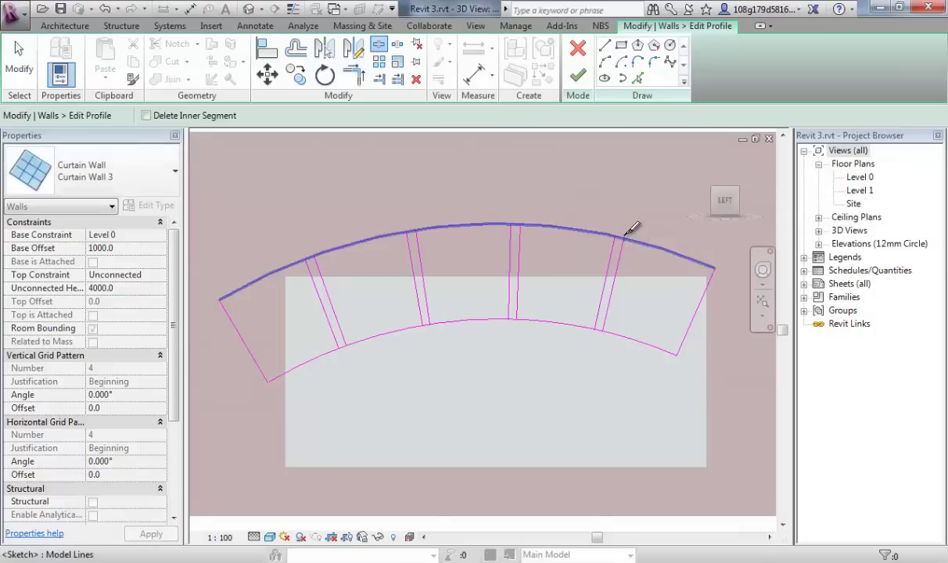
pyautogui.scroll(1, 629, 228)
pyautogui.click(619, 237)
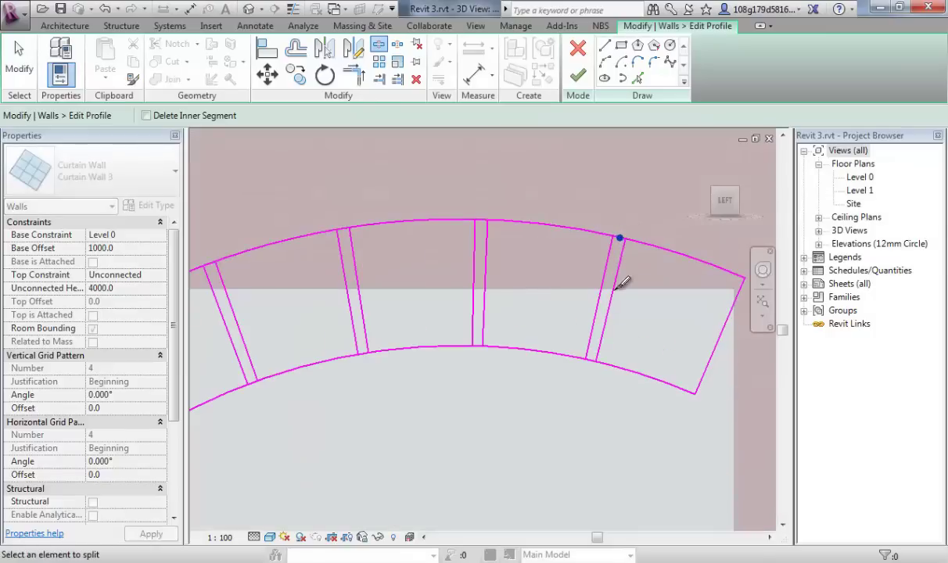
pyautogui.click(594, 360)
pyautogui.click(477, 346)
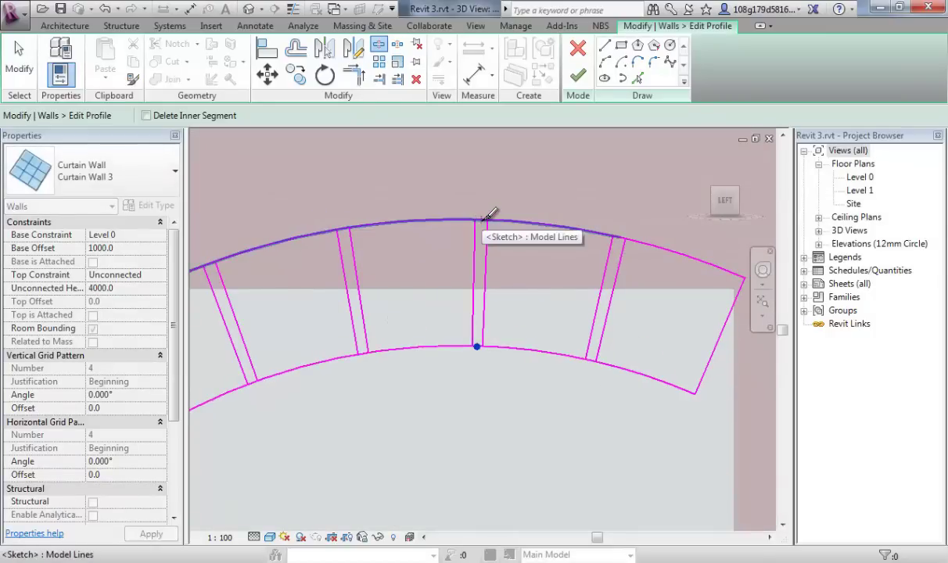
pyautogui.click(482, 221)
pyautogui.click(345, 227)
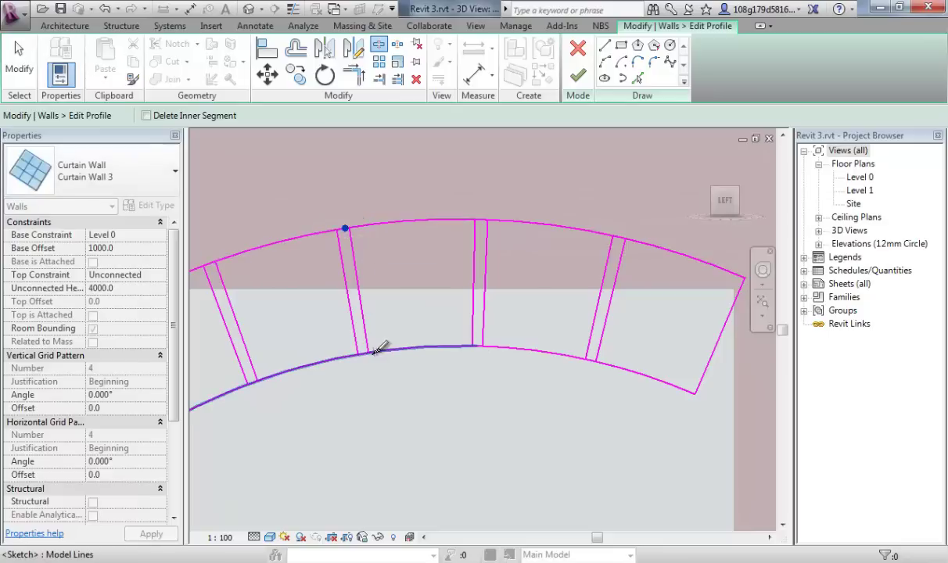
pyautogui.click(363, 352)
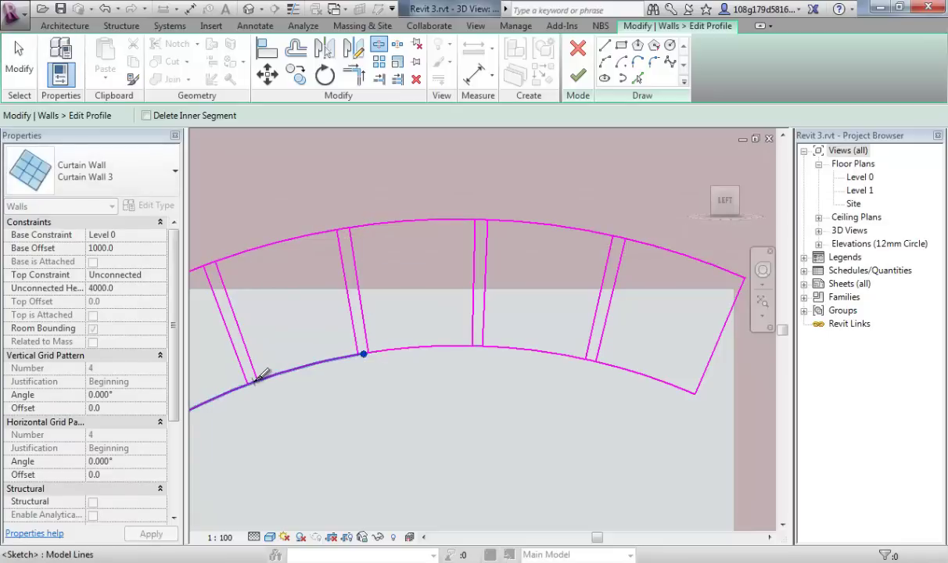
pyautogui.click(254, 382)
pyautogui.click(212, 262)
pyautogui.moveTo(317, 304); pyautogui.dragTo(465, 250, button='middle')
# Trim the arc segments and divider lines to closed corners on the left and middle panels.
pyautogui.click(353, 75)
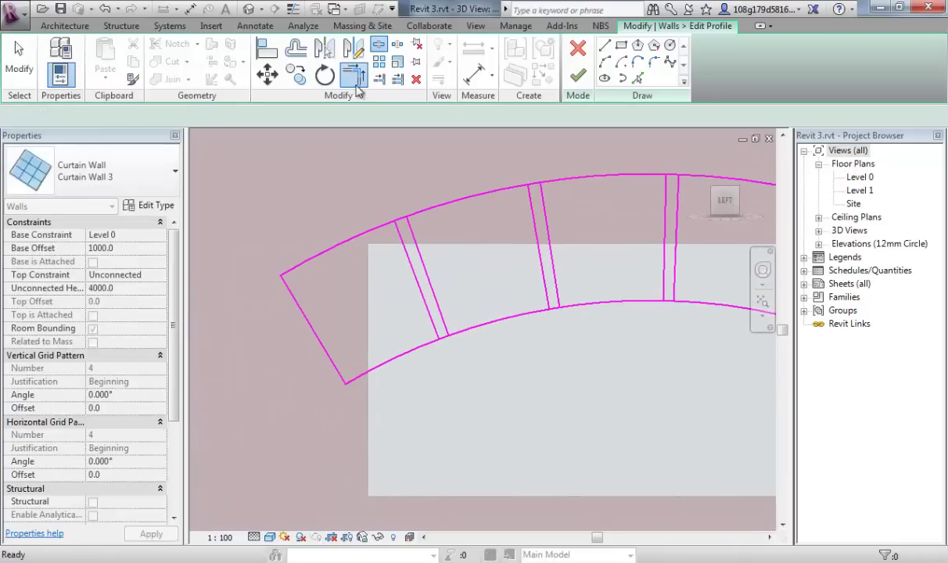
pyautogui.click(374, 233)
pyautogui.click(403, 246)
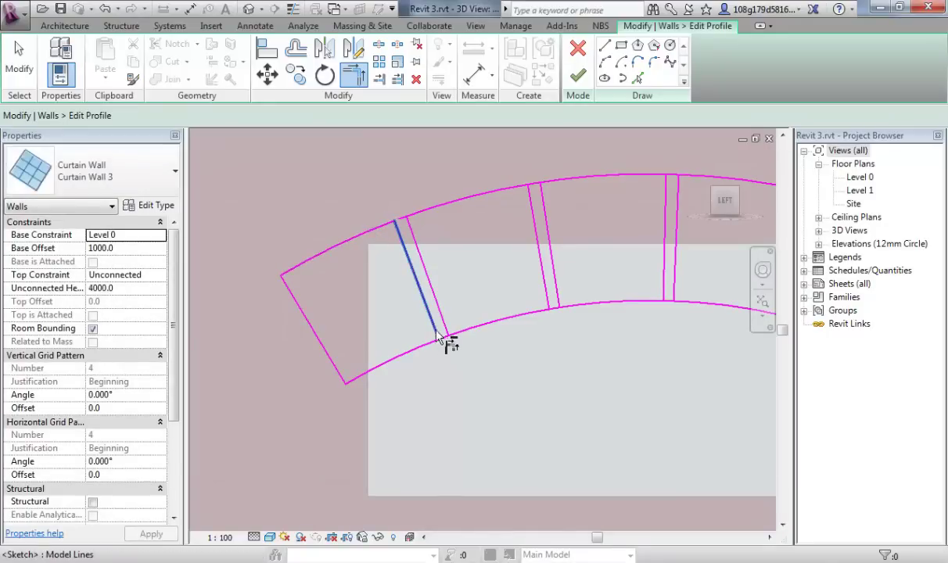
pyautogui.click(437, 335)
pyautogui.click(460, 332)
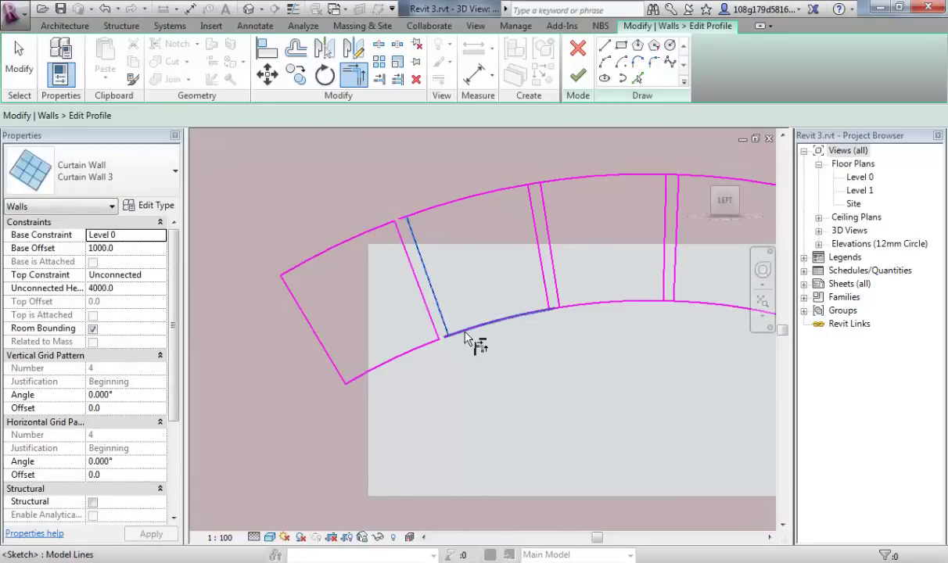
pyautogui.click(540, 313)
pyautogui.click(539, 225)
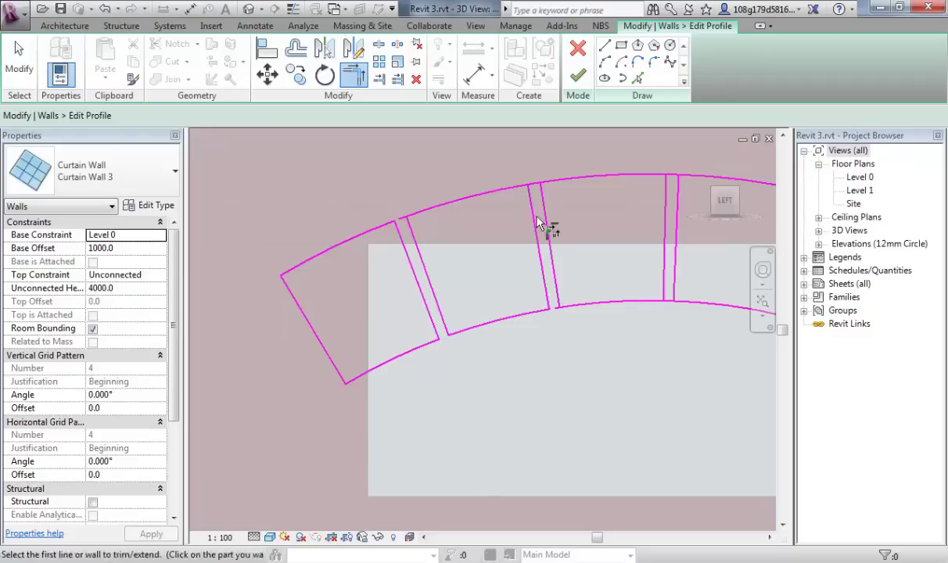
pyautogui.click(539, 223)
pyautogui.click(509, 191)
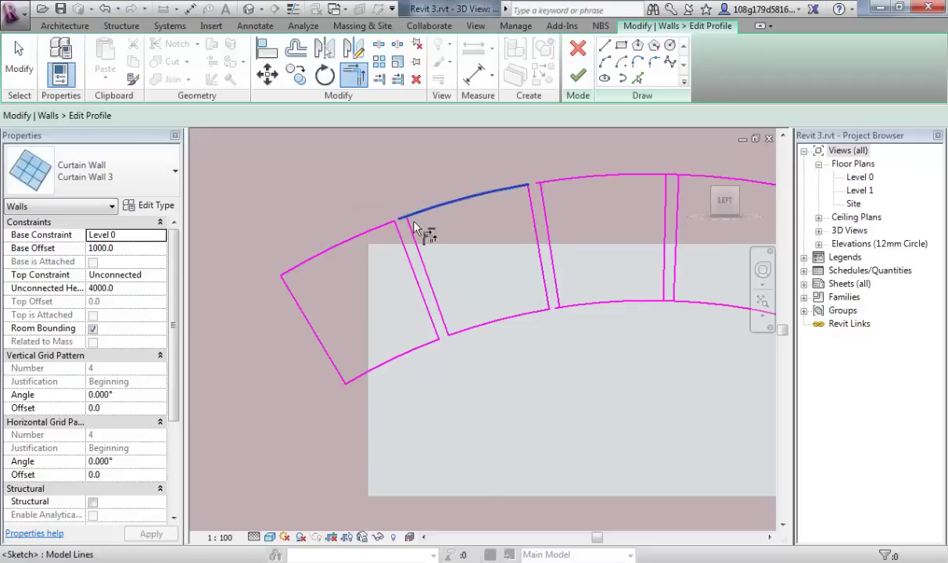
# Trim the last top arc segment to the right panel's edge and finish the profile edit.
pyautogui.scroll(-2, 438, 248)
pyautogui.moveTo(438, 249); pyautogui.dragTo(375, 227, button='middle')
pyautogui.click(375, 227)
pyautogui.scroll(2, 501, 374)
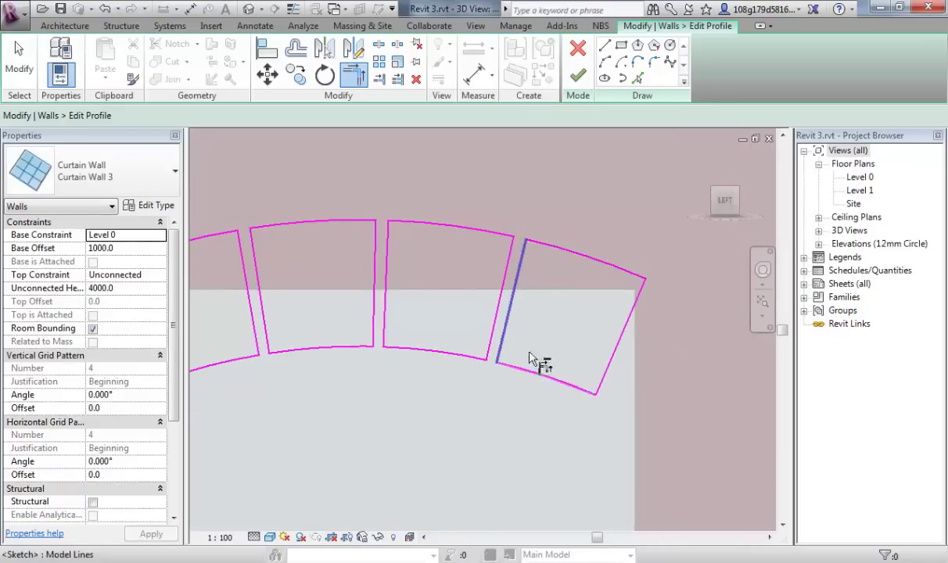
pyautogui.click(498, 349)
pyautogui.scroll(-1, 540, 384)
pyautogui.moveTo(540, 383); pyautogui.dragTo(516, 400, button='middle')
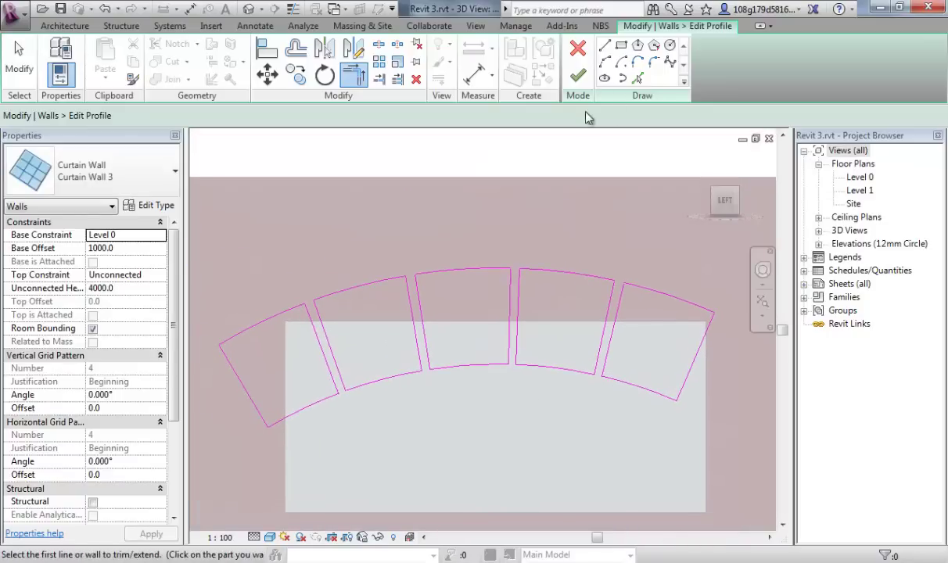
pyautogui.click(578, 76)
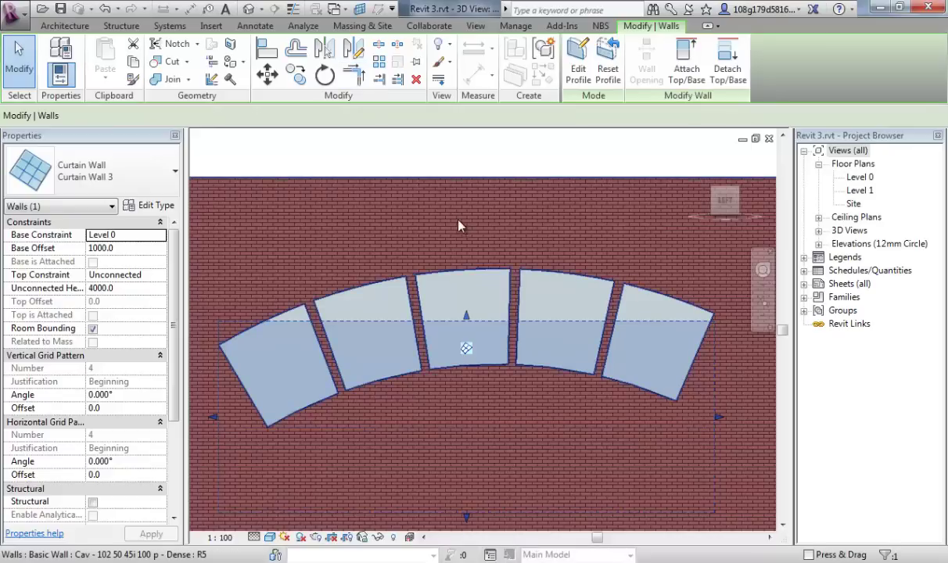
# Deselect the curtain wall, then orbit and zoom in for an angled close-up of the five panels.
pyautogui.click(451, 173)
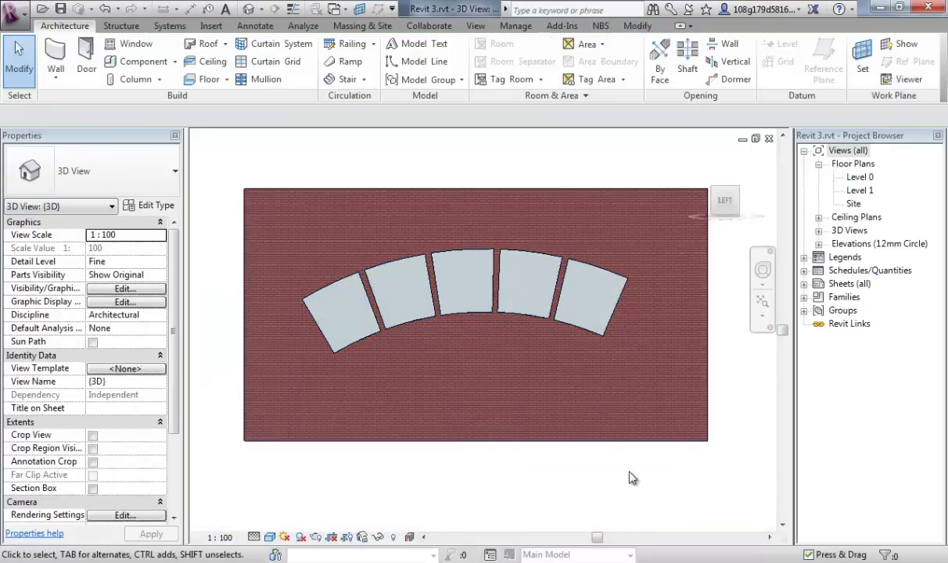
pyautogui.keyDown('shift'); pyautogui.moveTo(618, 462); pyautogui.dragTo(464, 423, button='middle'); pyautogui.keyUp('shift')
pyautogui.scroll(2, 465, 423)
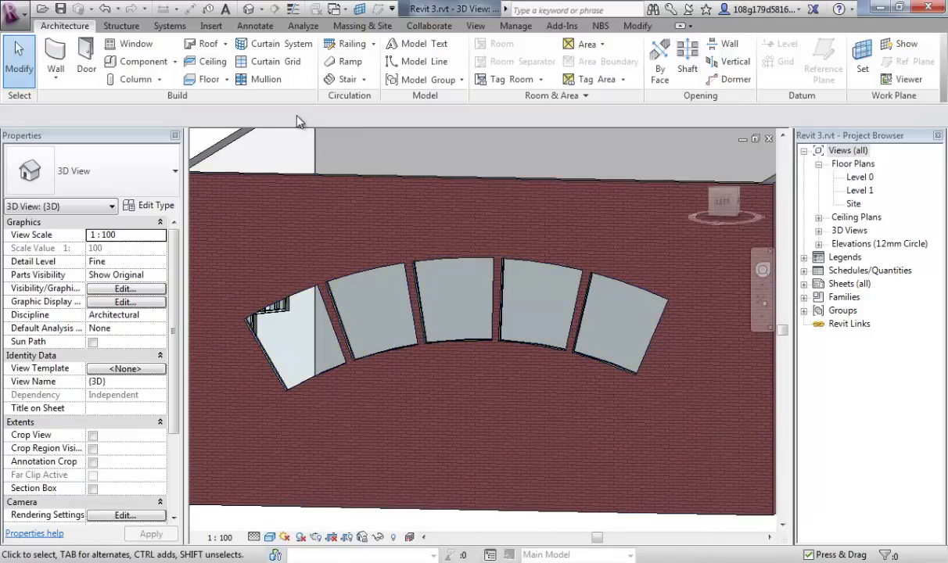
# Add 50 x 150mm rectangular mullions on all grid lines of the arched curtain wall.
pyautogui.click(264, 82)
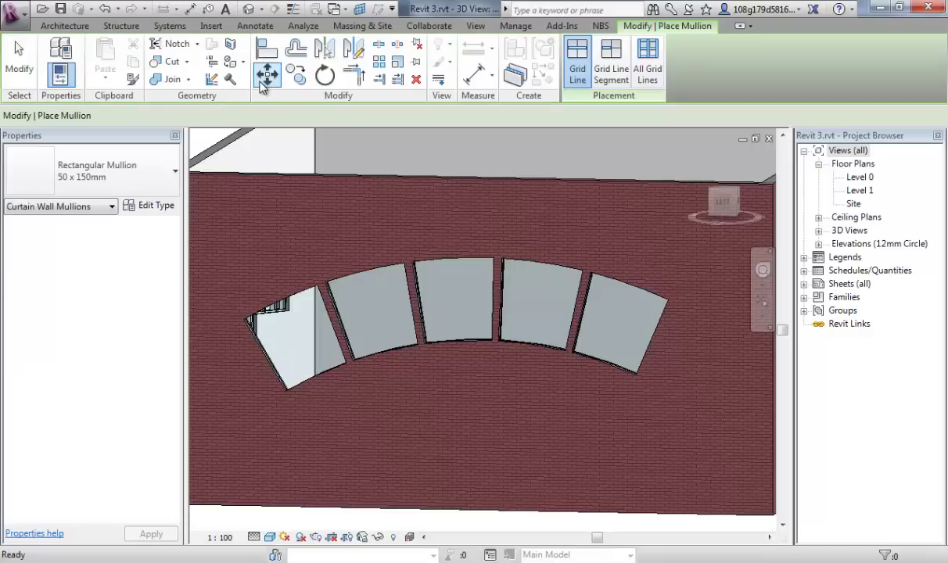
pyautogui.click(655, 70)
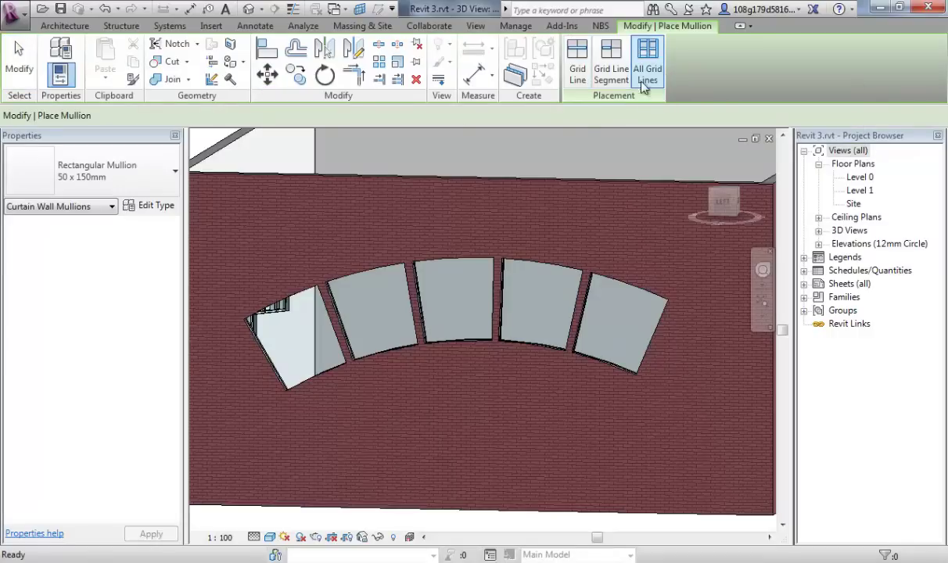
pyautogui.click(494, 260)
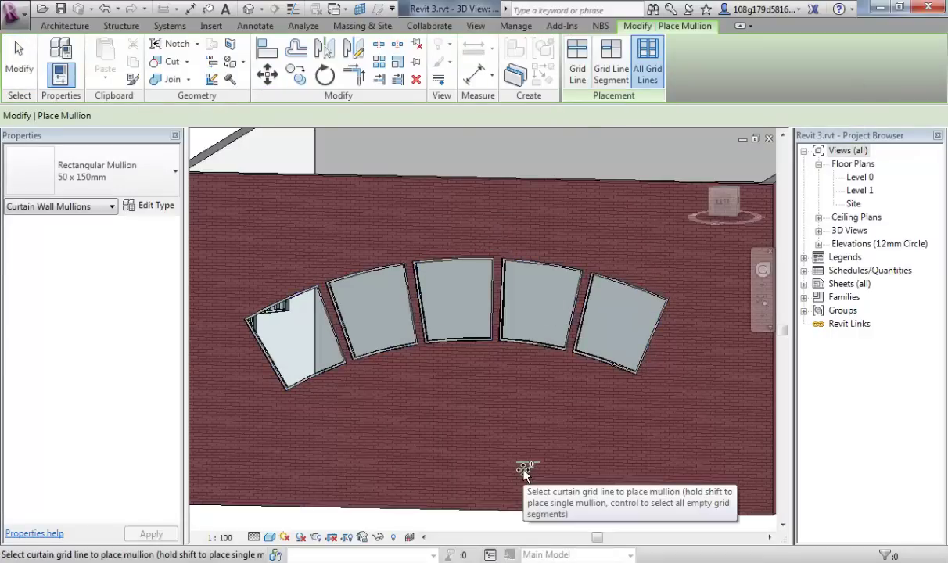